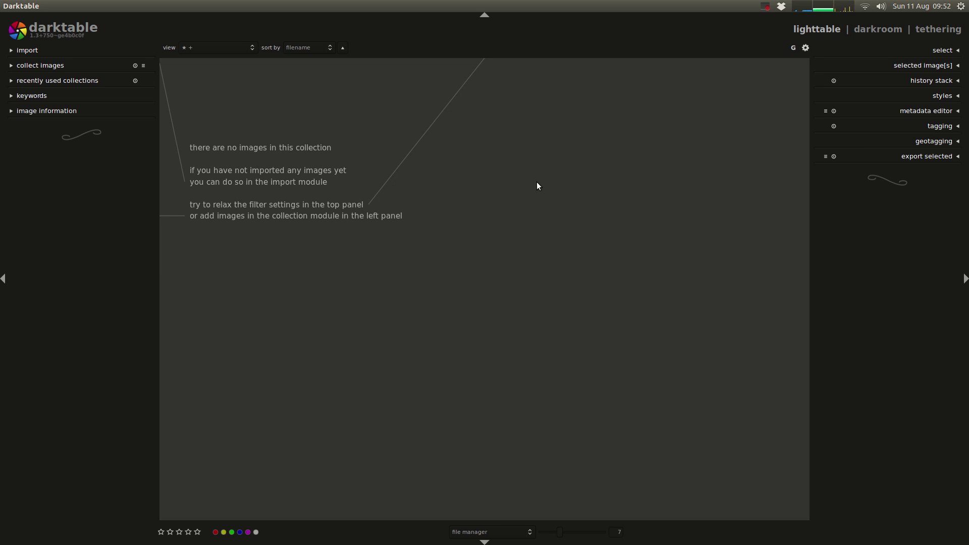
Switch to the terminal and examine the darktable commit log around the 2013-08-04 colour picker bug fix
{"action": "key", "text": "alt+Tab"}
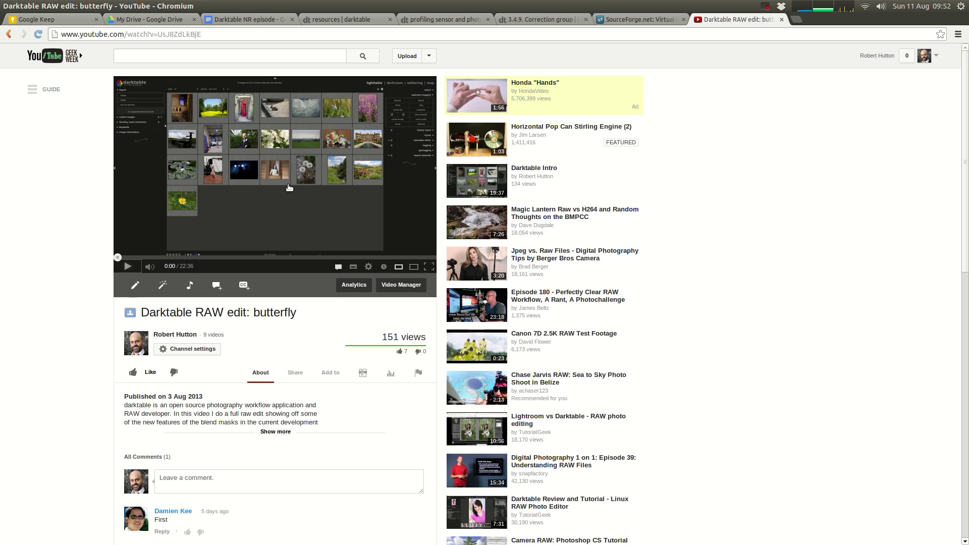
{"action": "key", "text": "alt+Tab"}
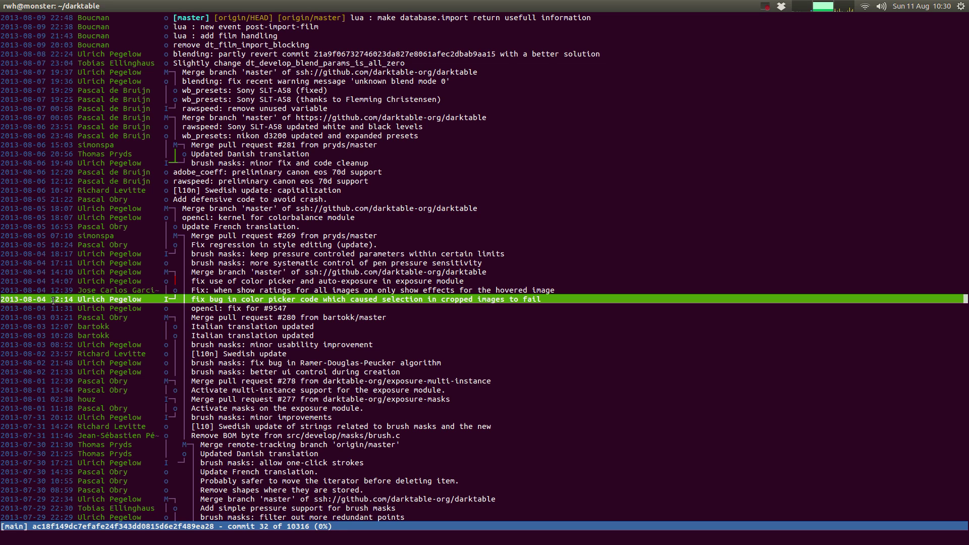
{"action": "left_click_drag", "start_coordinate": [145, 300], "coordinate": [2, 299]}
{"action": "left_click", "coordinate": [138, 301]}
Switch to Chromium, view the YouTube page "Darktable RAW edit: butterfly", and return to darktable
{"action": "key", "text": "alt+Tab"}
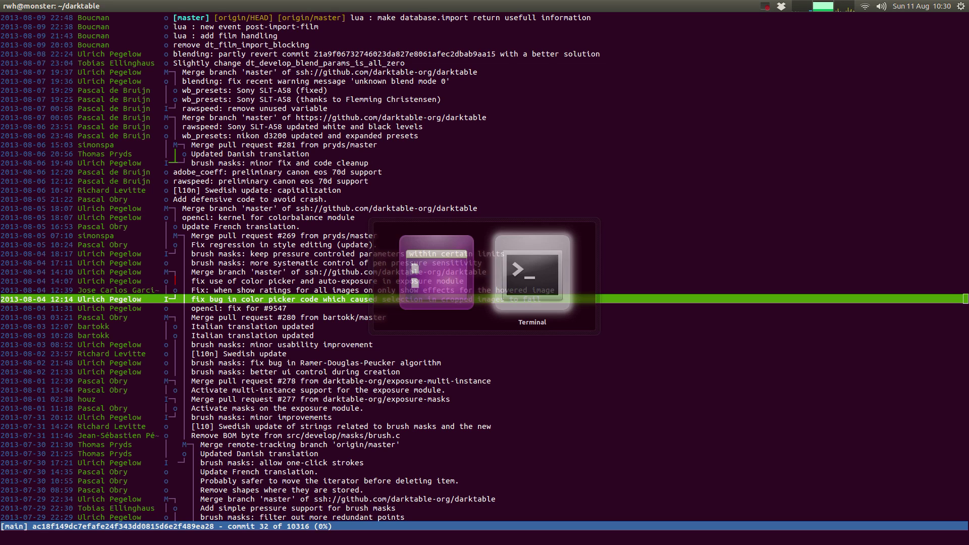
{"action": "key", "text": "alt+Tab"}
{"action": "key", "text": "alt+Tab"}
{"action": "key", "text": "alt+Tab"}
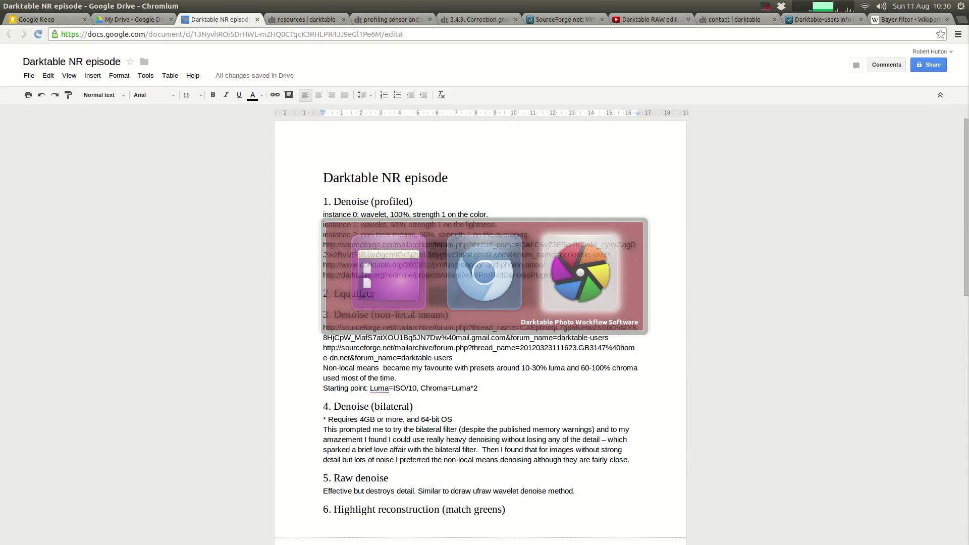
{"action": "left_click", "coordinate": [633, 22]}
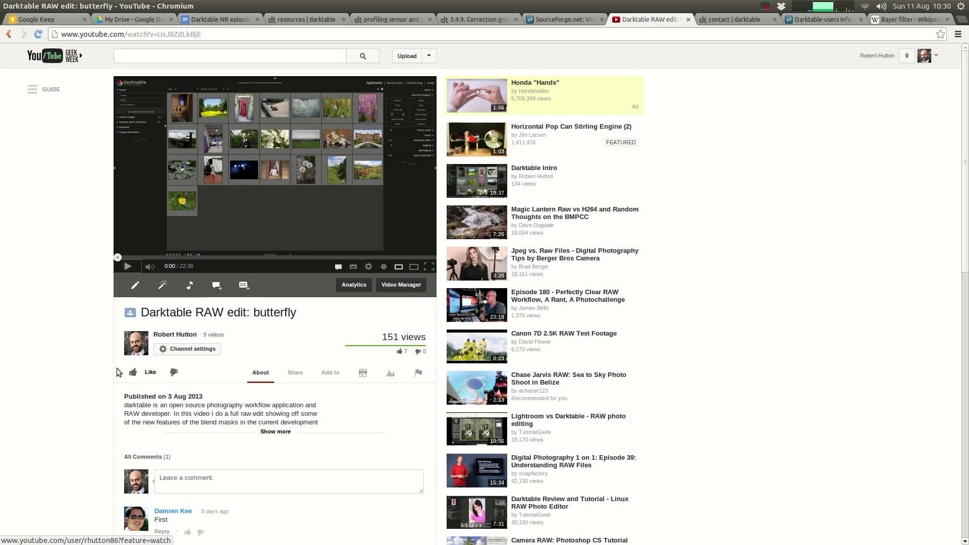
{"action": "key", "text": "alt+Tab"}
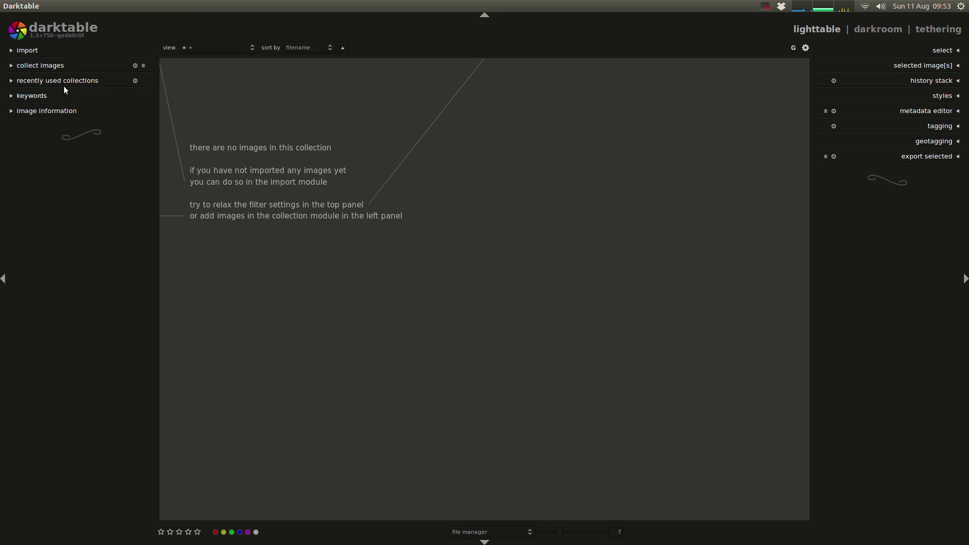
Import the folder "2013-03-16_02 Oxford Roller Derby vs Wiltshire" from Demos on the Seagate Backup Plus Drive
{"action": "left_click", "coordinate": [36, 51]}
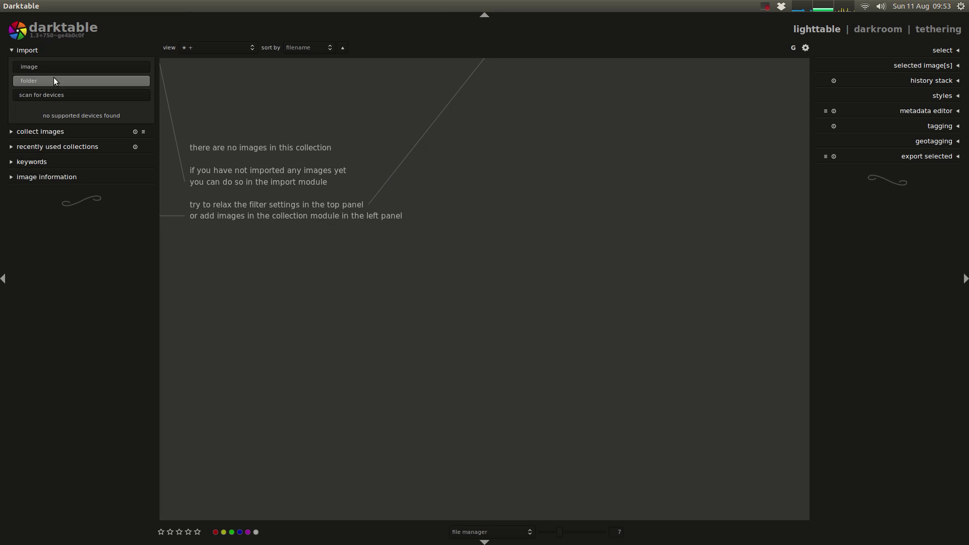
{"action": "left_click", "coordinate": [53, 79]}
{"action": "left_click", "coordinate": [323, 229]}
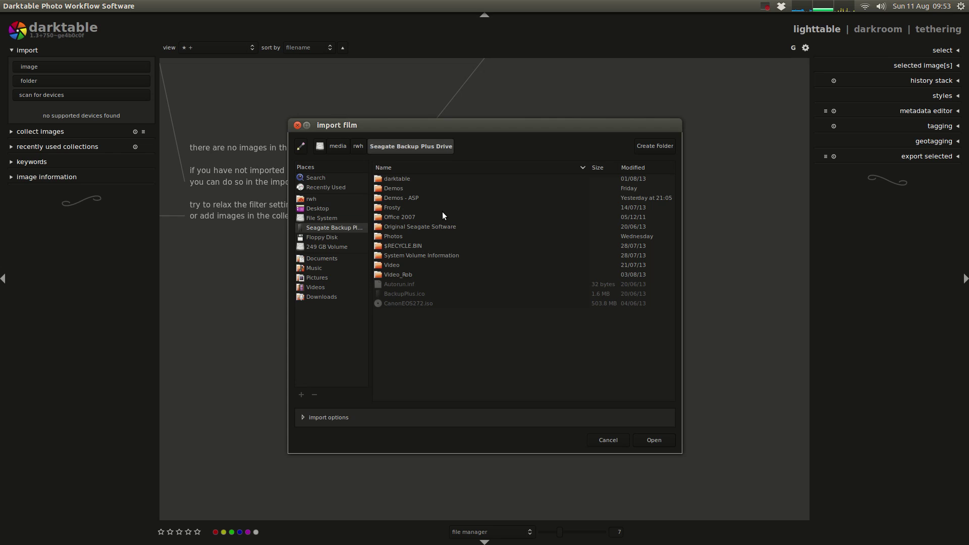
{"action": "double_click", "coordinate": [404, 188]}
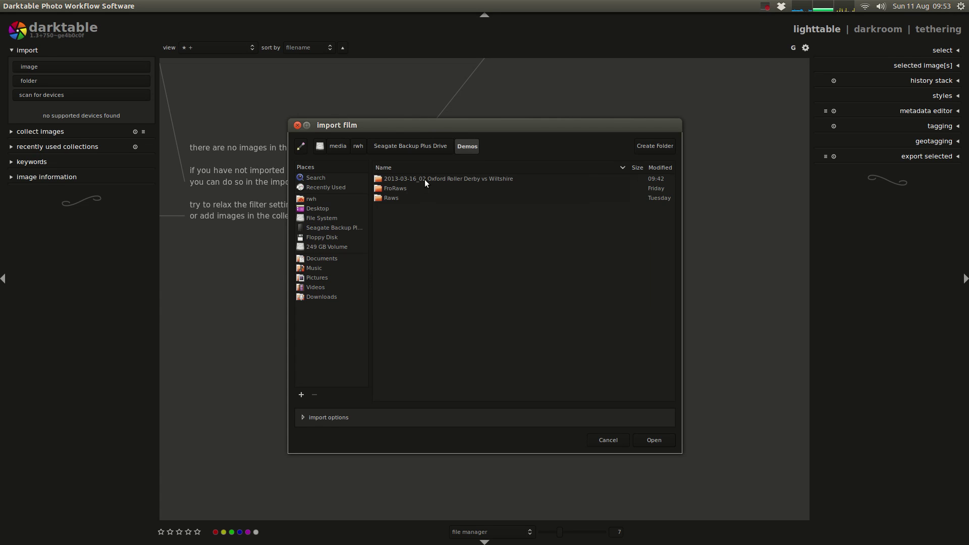
{"action": "double_click", "coordinate": [425, 180]}
{"action": "left_click", "coordinate": [653, 440]}
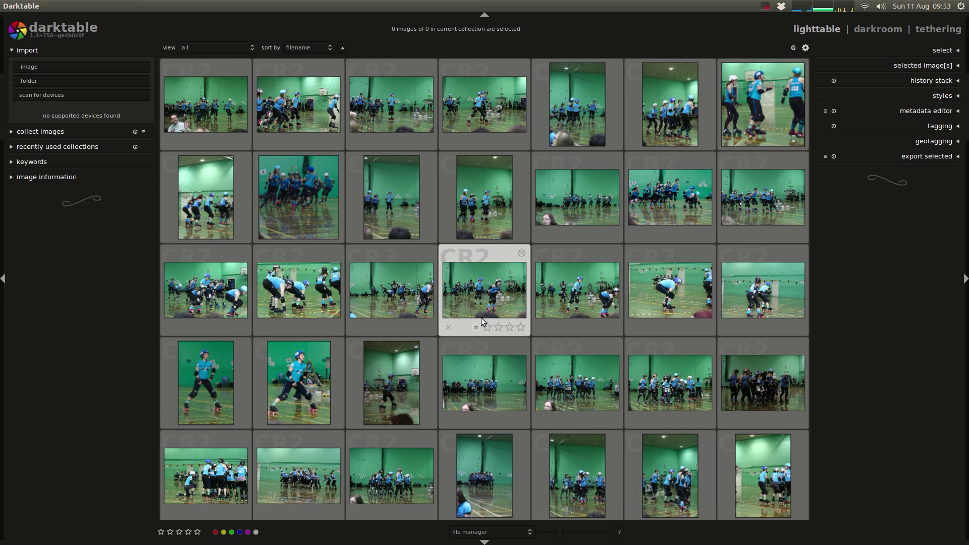
Look through the imported roller derby photos and examine their image information, including ISO and exposure
{"action": "scroll", "coordinate": [481, 317], "scroll_direction": "down", "scroll_amount": 6}
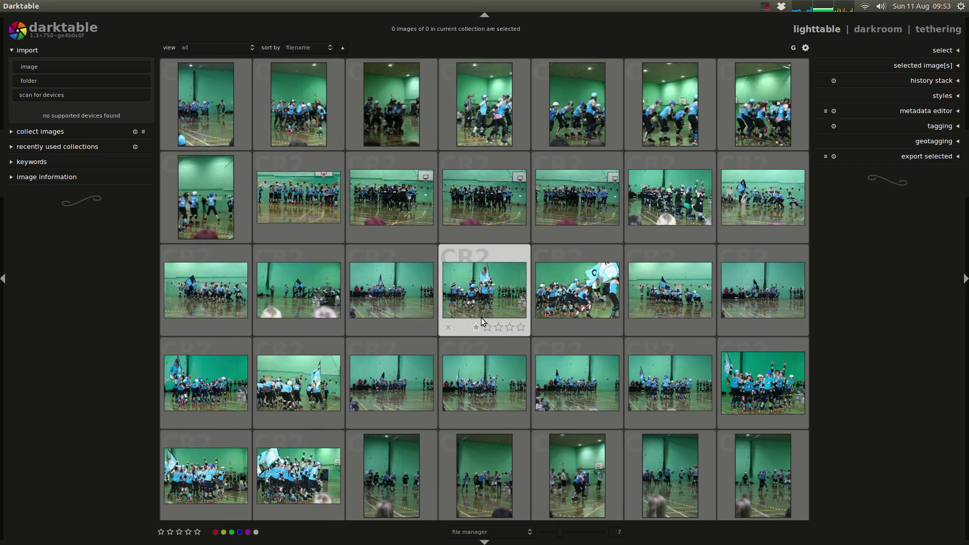
{"action": "scroll", "coordinate": [480, 317], "scroll_direction": "down", "scroll_amount": 6}
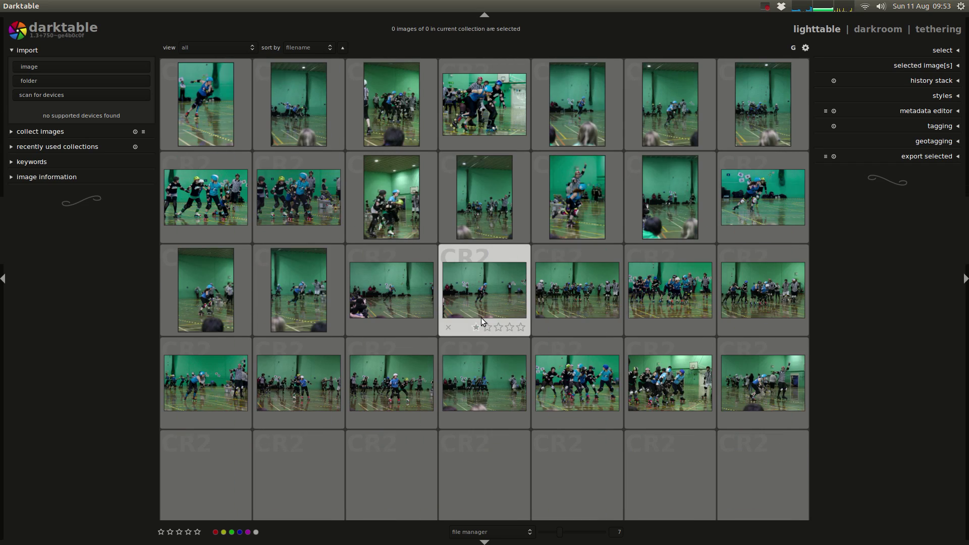
{"action": "scroll", "coordinate": [481, 316], "scroll_direction": "down", "scroll_amount": 2}
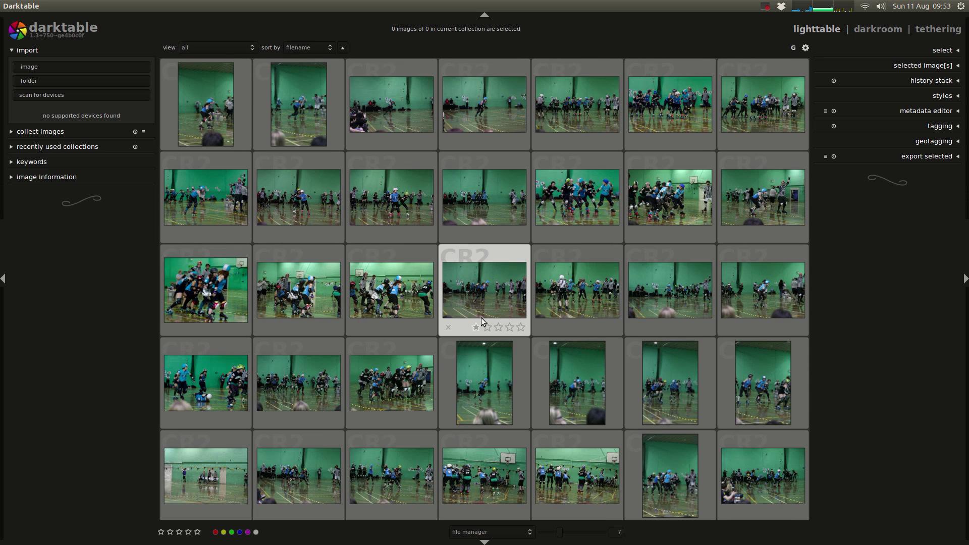
{"action": "scroll", "coordinate": [481, 317], "scroll_direction": "down", "scroll_amount": 3}
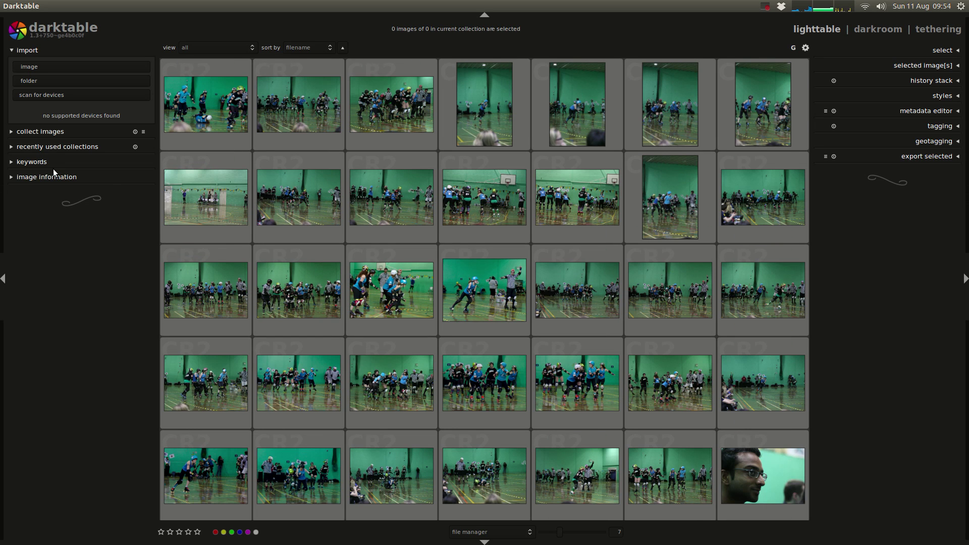
{"action": "scroll", "coordinate": [230, 180], "scroll_direction": "down", "scroll_amount": 5}
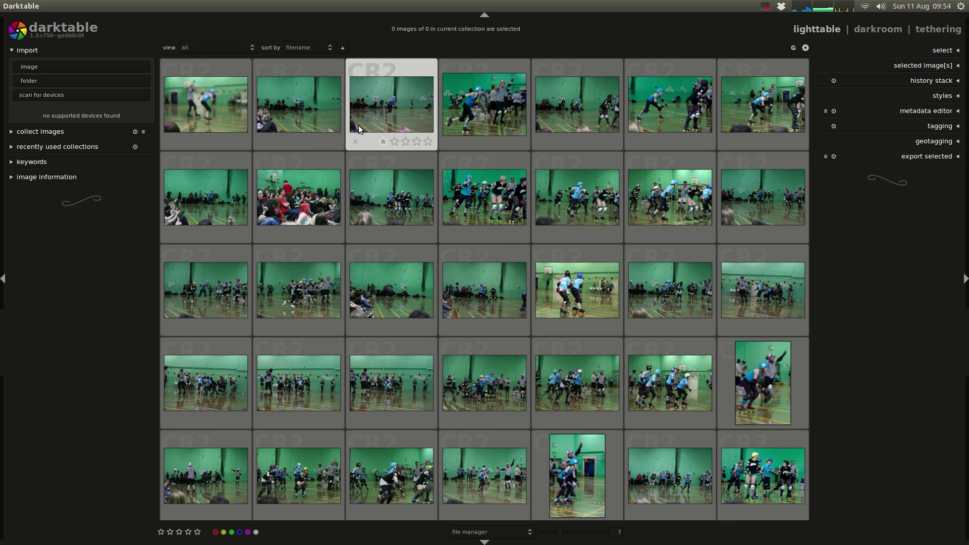
{"action": "left_click", "coordinate": [56, 178]}
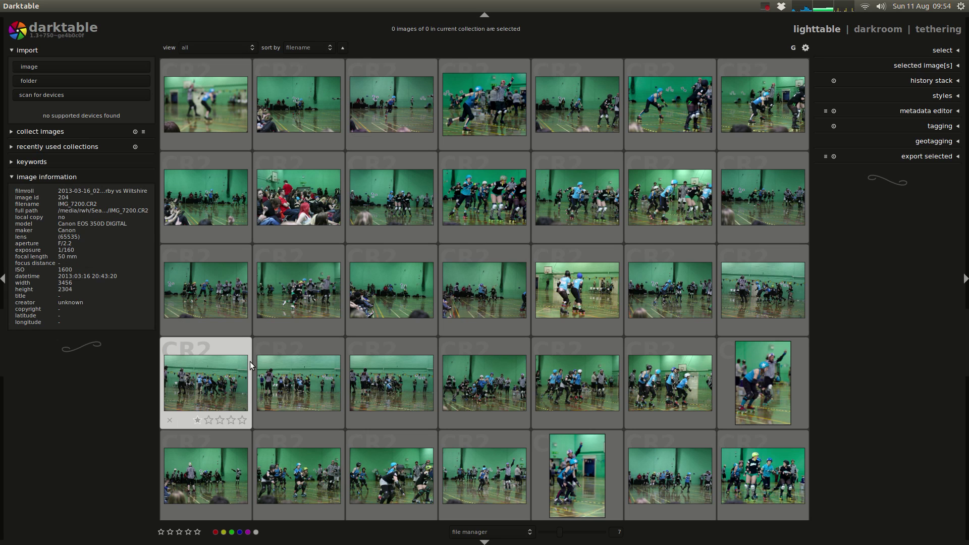
{"action": "scroll", "coordinate": [517, 312], "scroll_direction": "down", "scroll_amount": 6}
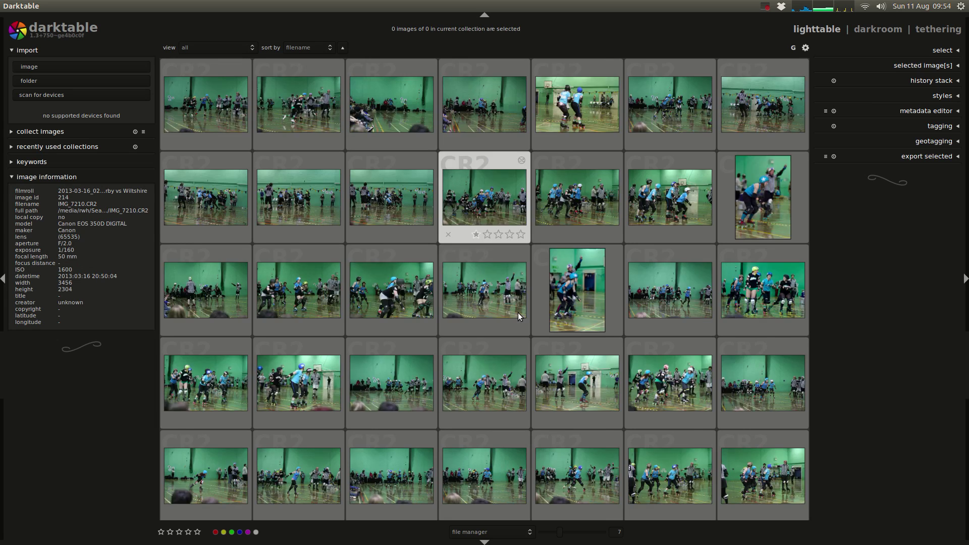
{"action": "scroll", "coordinate": [380, 251], "scroll_direction": "down", "scroll_amount": 6}
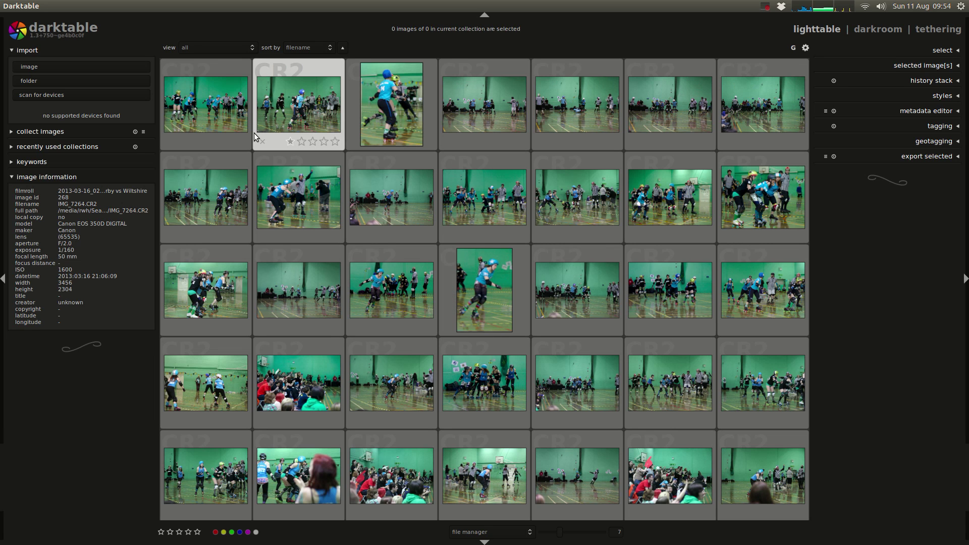
Filter the collection to photos with two or more stars and open IMG_7239.CR2 in the darkroom
{"action": "left_click", "coordinate": [219, 47]}
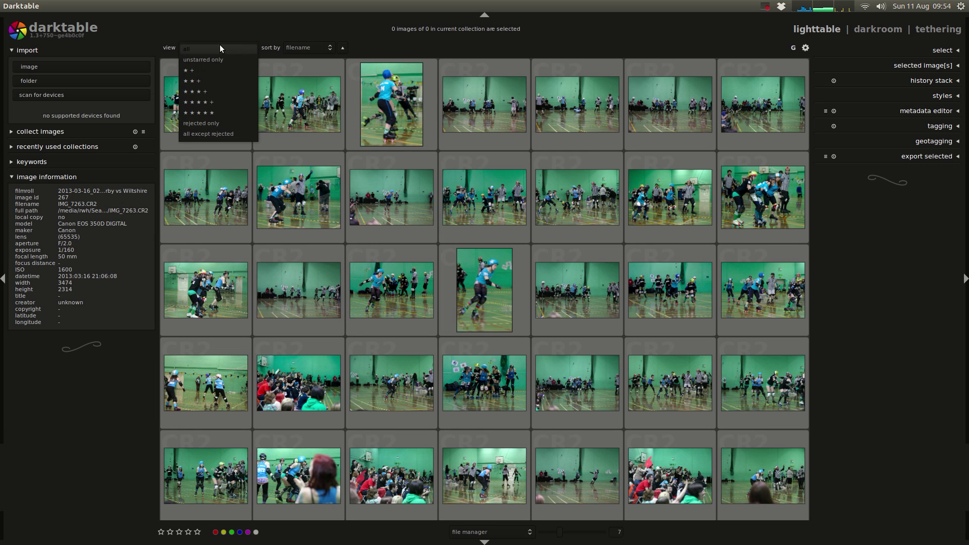
{"action": "left_click", "coordinate": [222, 80]}
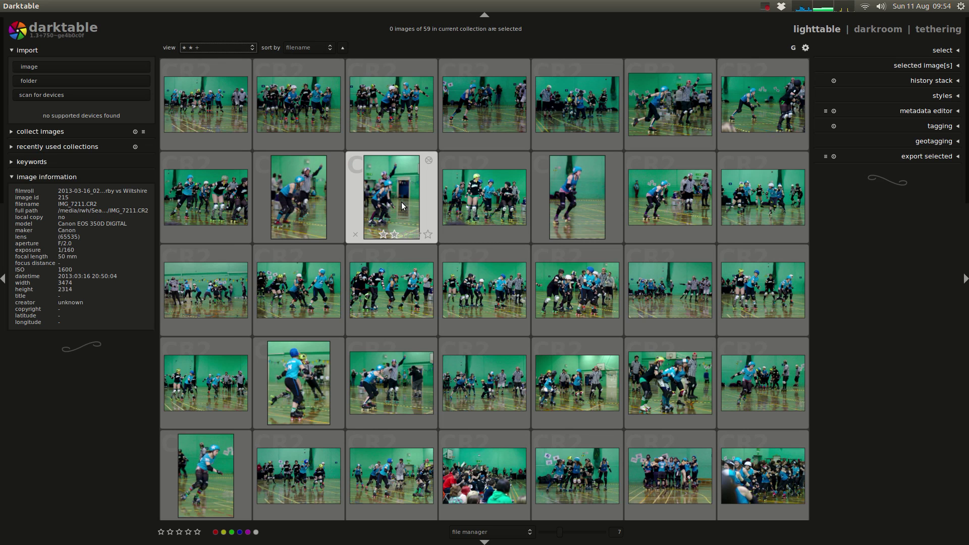
{"action": "double_click", "coordinate": [776, 200]}
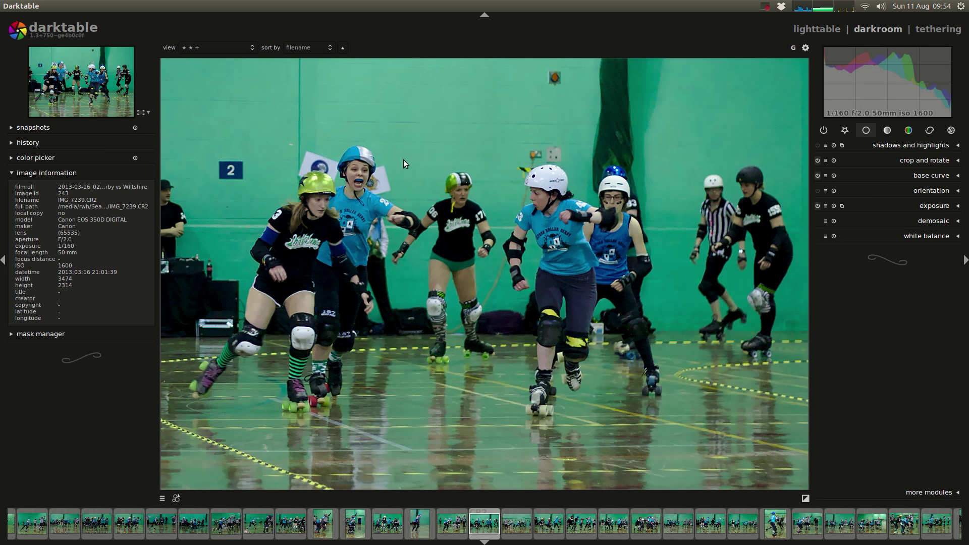
Roll the photo's history back to "6 - exposure" and inspect the noise in the enlarged image
{"action": "left_click", "coordinate": [28, 142]}
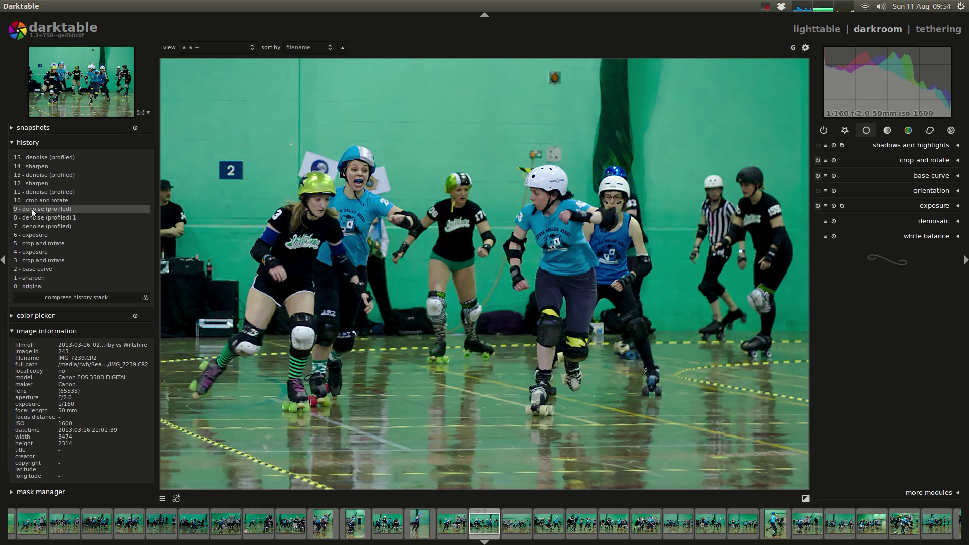
{"action": "left_click", "coordinate": [47, 234]}
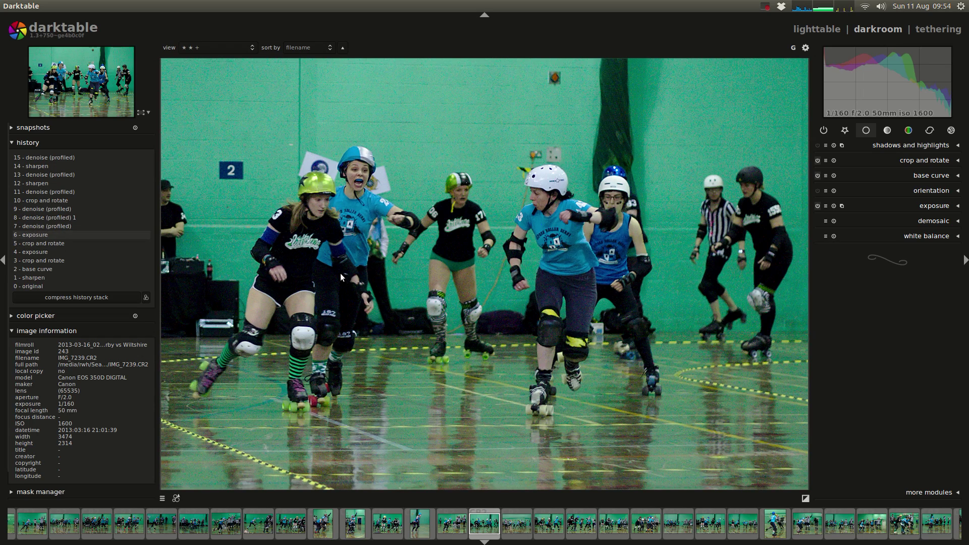
{"action": "scroll", "coordinate": [341, 272], "scroll_direction": "up", "scroll_amount": 2}
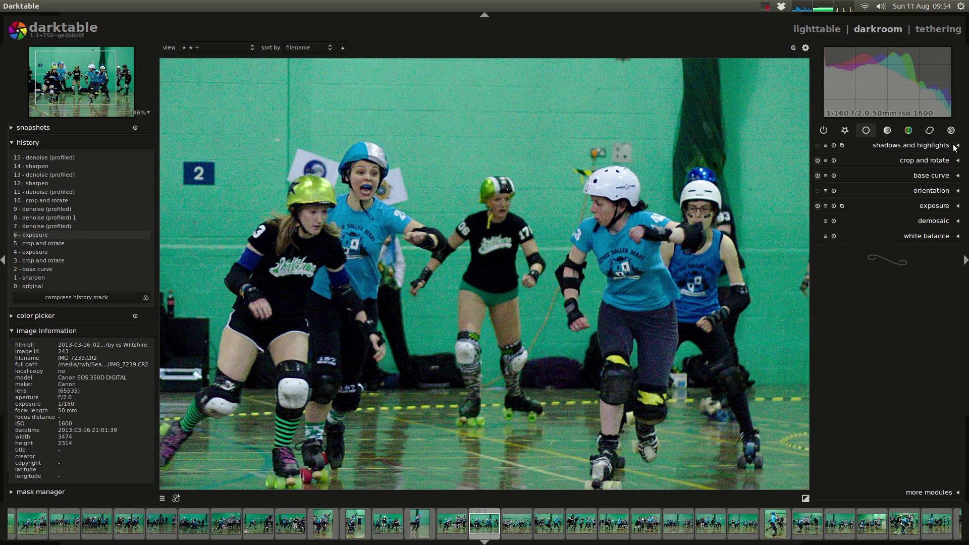
Add the denoise (bilateral filter), denoise (non-local means) and denoise (profiled) modules to the correction group
{"action": "left_click", "coordinate": [930, 130]}
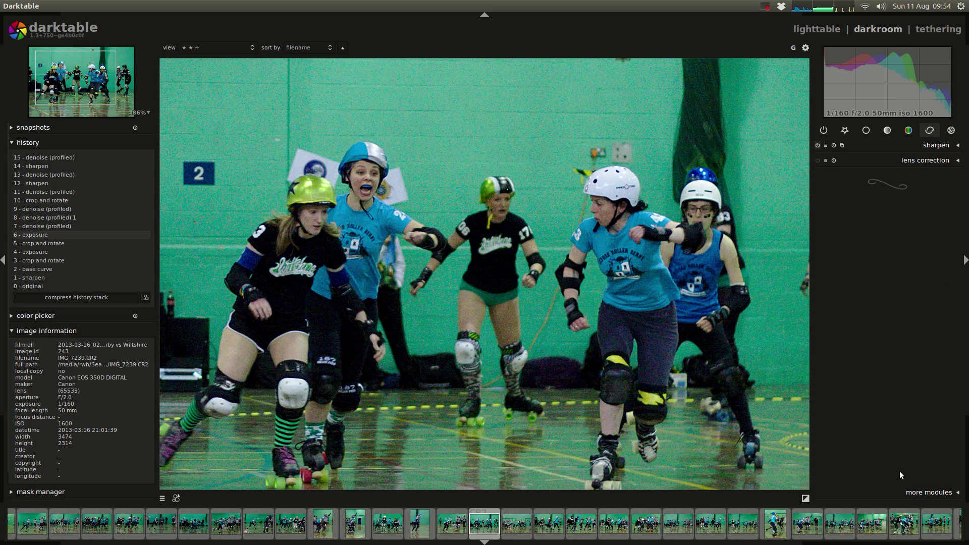
{"action": "left_click", "coordinate": [932, 495]}
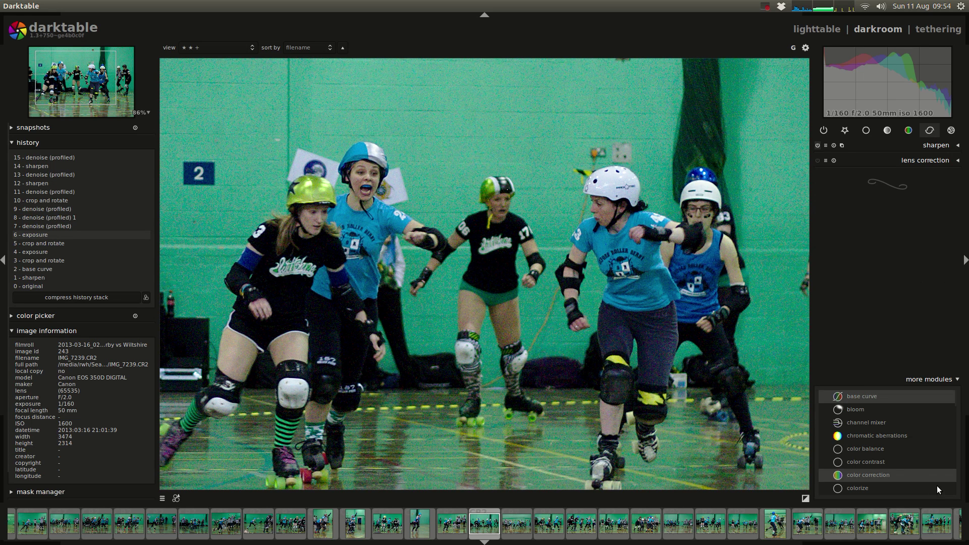
{"action": "scroll", "coordinate": [908, 429], "scroll_direction": "down", "scroll_amount": 5}
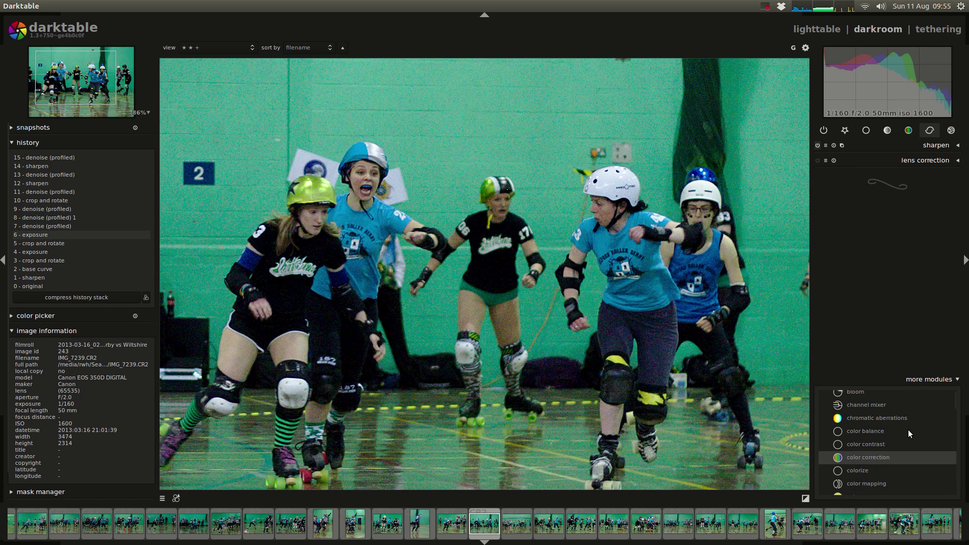
{"action": "scroll", "coordinate": [909, 431], "scroll_direction": "down", "scroll_amount": 4}
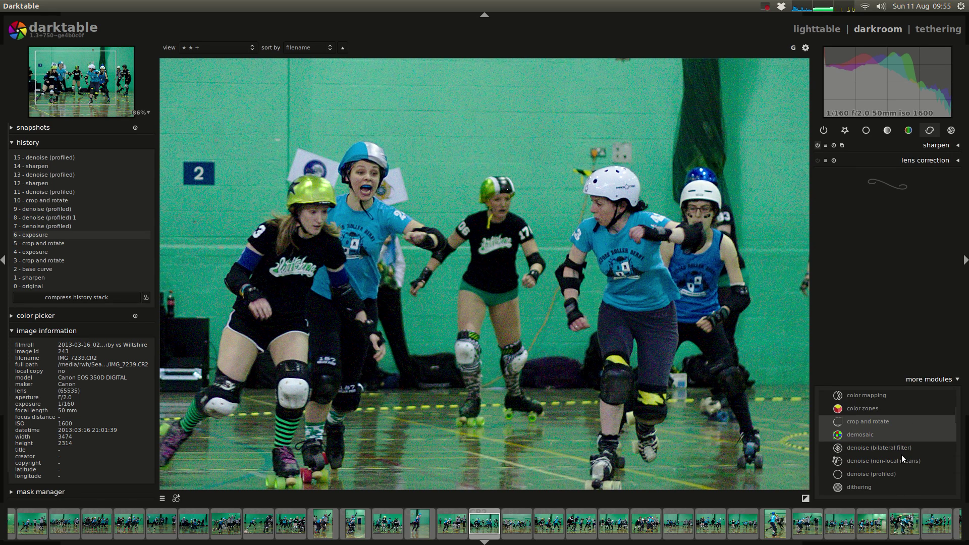
{"action": "left_click", "coordinate": [895, 430]}
{"action": "left_click", "coordinate": [894, 443]}
{"action": "left_click", "coordinate": [898, 455]}
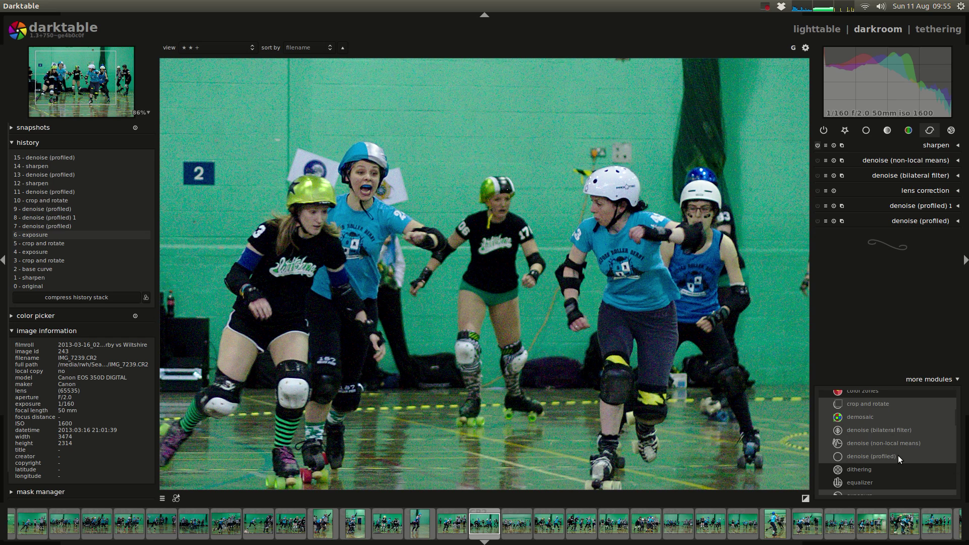
Add the equalizer and raw denoise modules to the correction group, and collapse the list of additional modules
{"action": "left_click", "coordinate": [887, 482]}
{"action": "scroll", "coordinate": [901, 458], "scroll_direction": "down", "scroll_amount": 5}
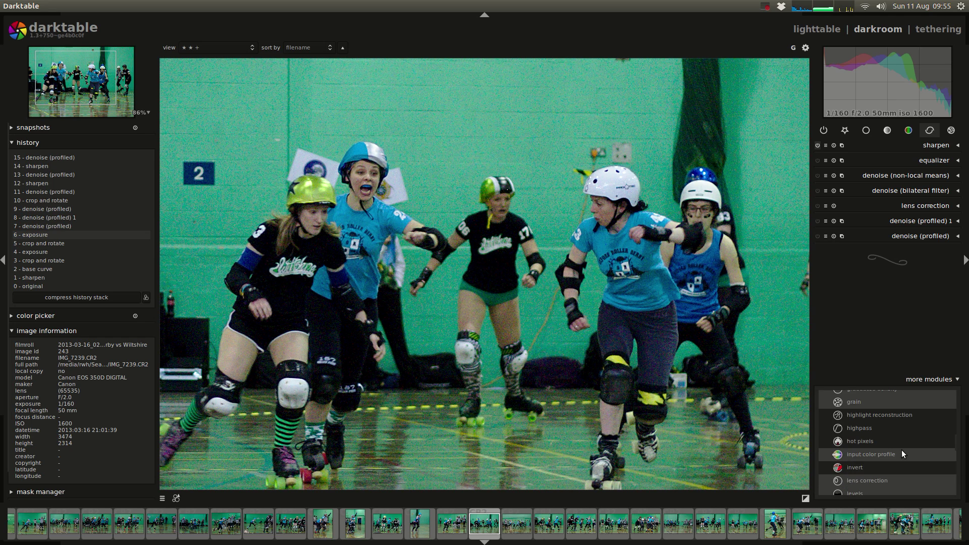
{"action": "scroll", "coordinate": [901, 449], "scroll_direction": "down", "scroll_amount": 10}
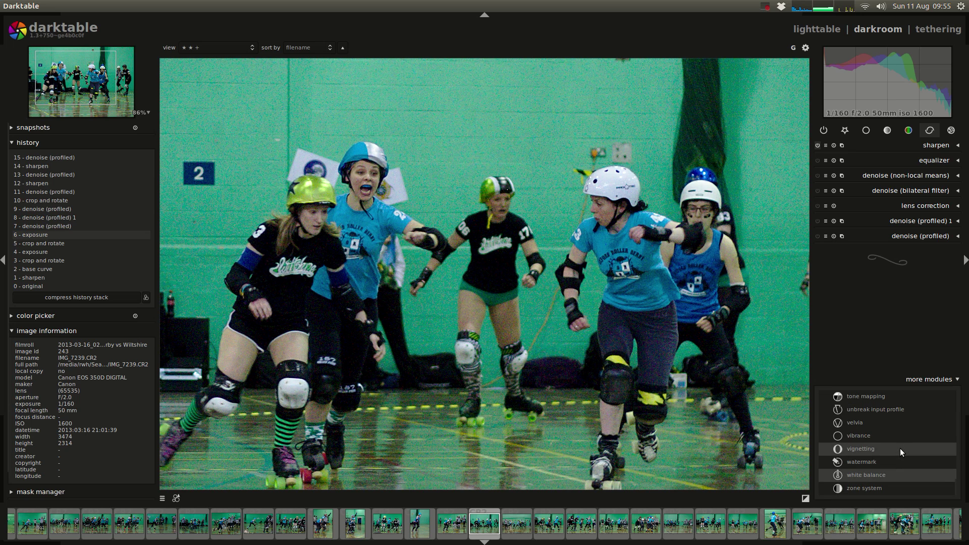
{"action": "scroll", "coordinate": [899, 450], "scroll_direction": "up", "scroll_amount": 5}
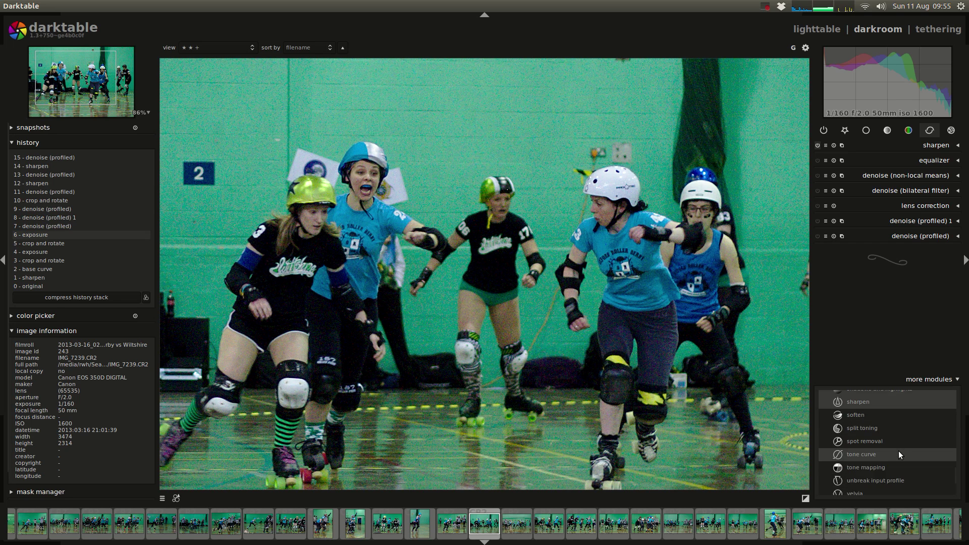
{"action": "left_click", "coordinate": [891, 429]}
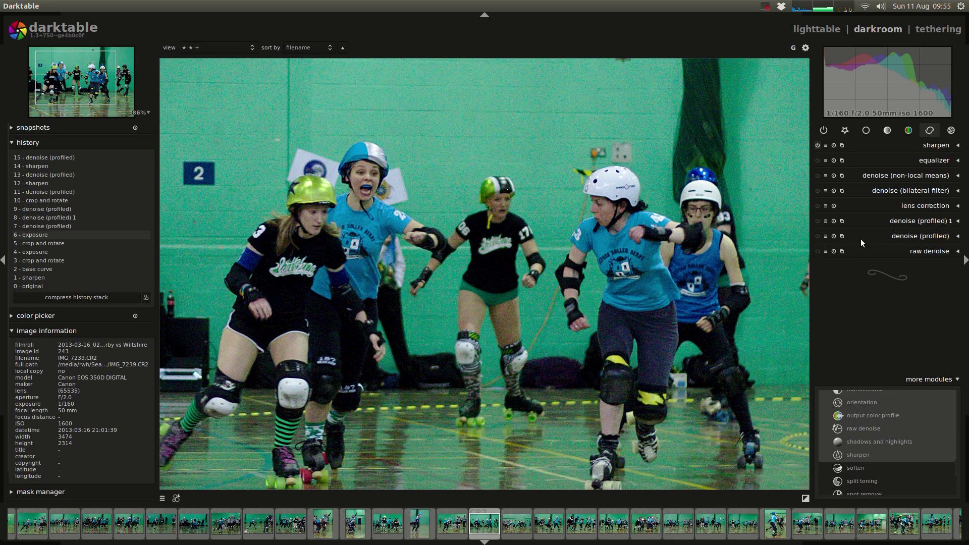
{"action": "left_click", "coordinate": [927, 383]}
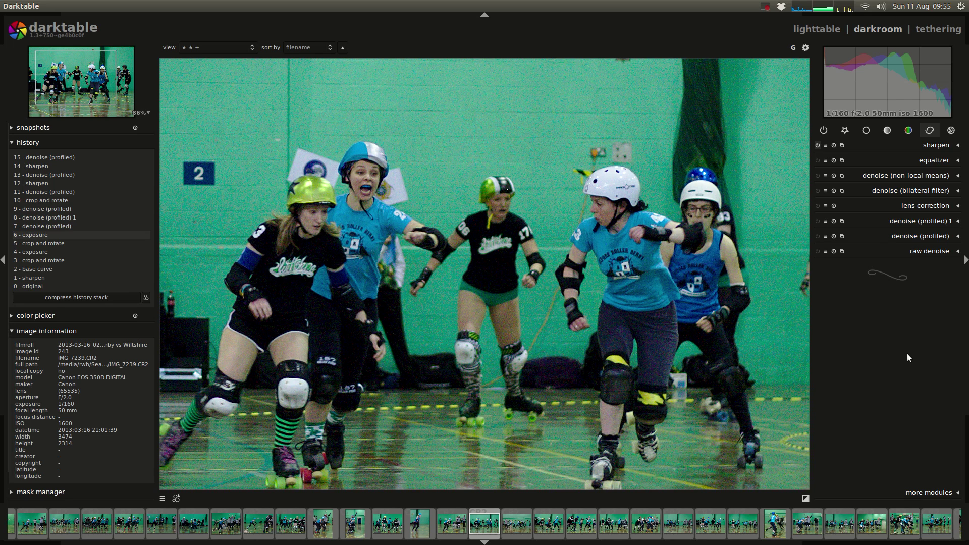
Switch to Chromium, show the "Darktable NR episode" notes and highlight the heading "1. Denoise (profiled)"
{"action": "key", "text": "alt+Tab"}
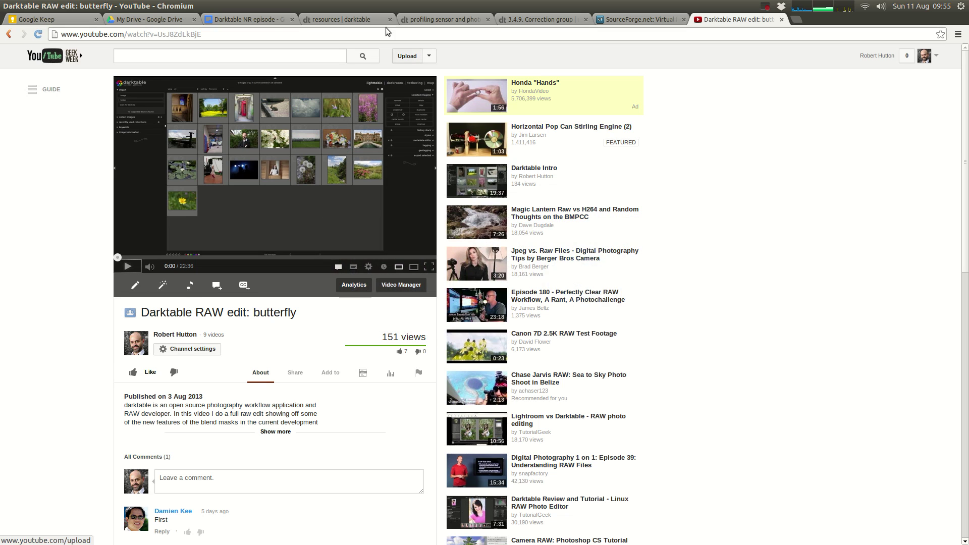
{"action": "left_click", "coordinate": [251, 21]}
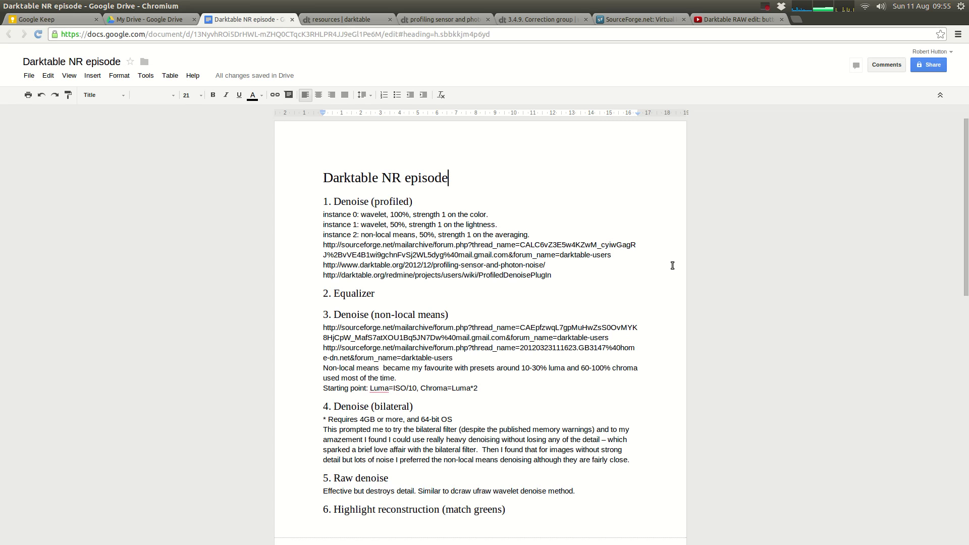
{"action": "double_click", "coordinate": [360, 208]}
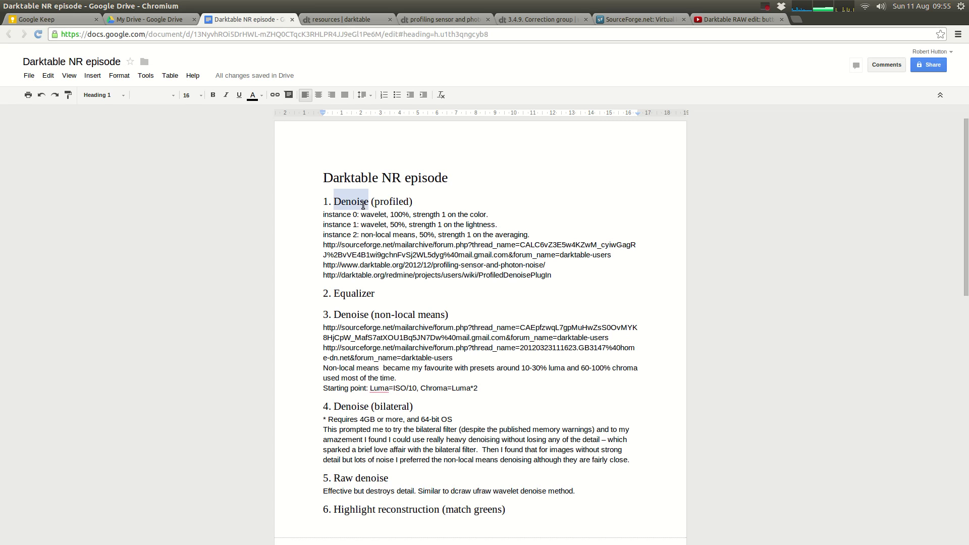
{"action": "left_click", "coordinate": [419, 203]}
{"action": "left_click_drag", "start_coordinate": [419, 203], "coordinate": [286, 202]}
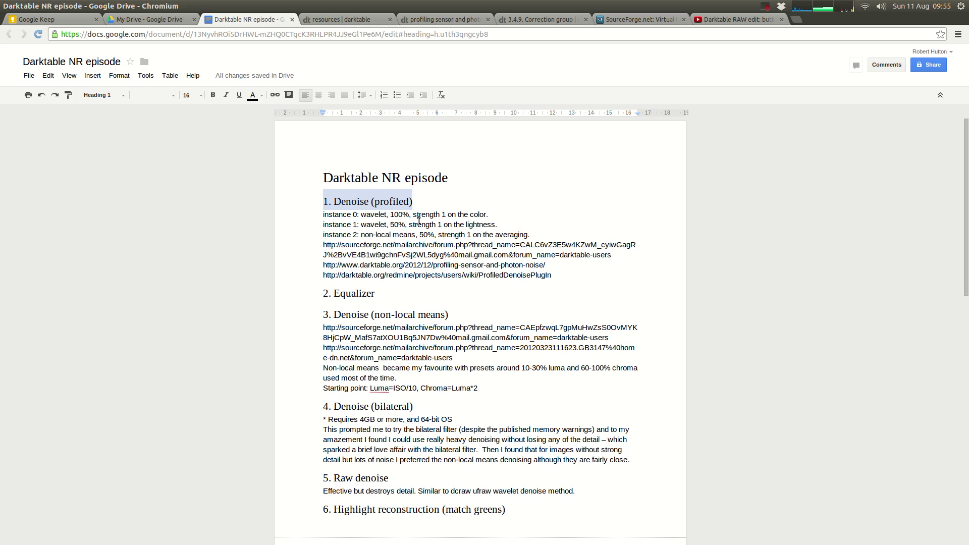
Open the darktable.org article "profiling sensor and photon noise" and view its introduction from the beginning
{"action": "left_click", "coordinate": [343, 19]}
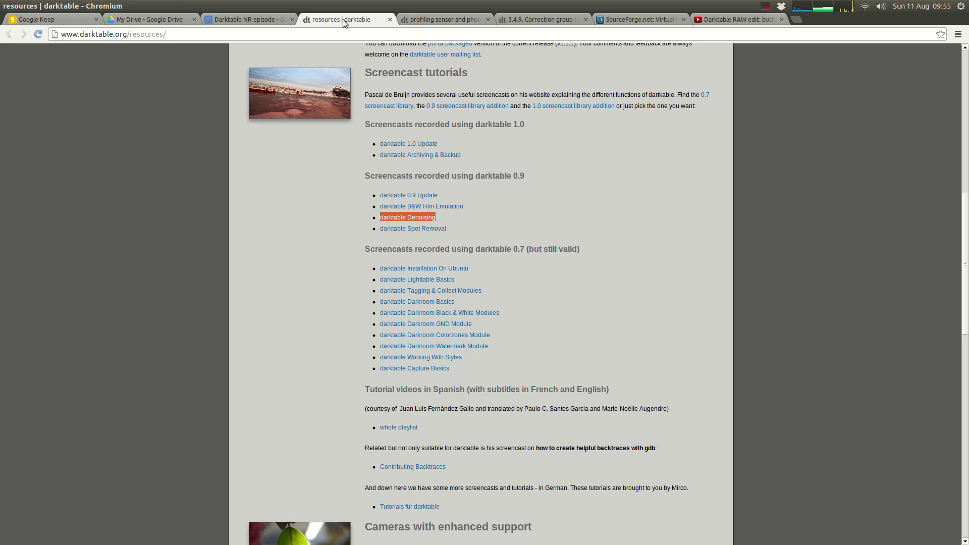
{"action": "left_click", "coordinate": [425, 20]}
{"action": "scroll", "coordinate": [873, 138], "scroll_direction": "up", "scroll_amount": 5}
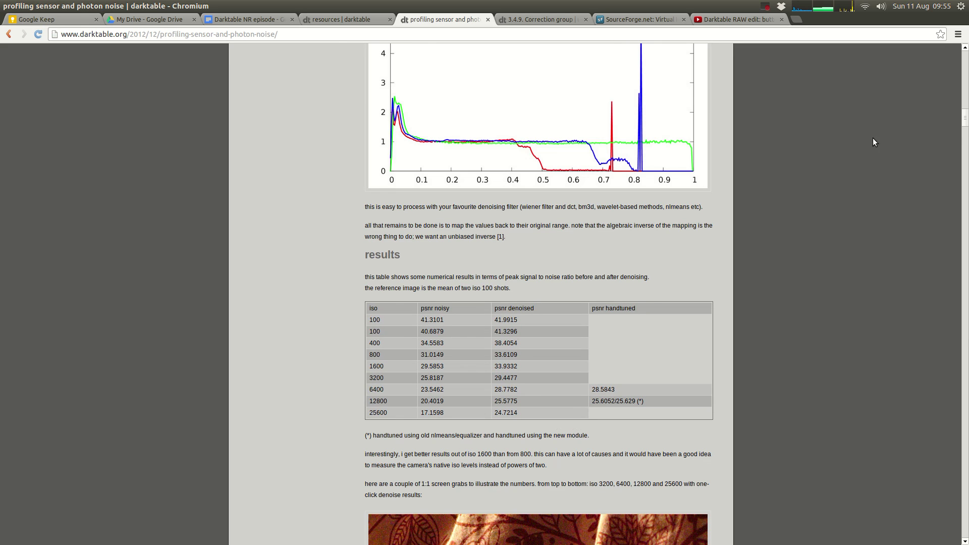
{"action": "left_click_drag", "start_coordinate": [964, 116], "coordinate": [915, 61]}
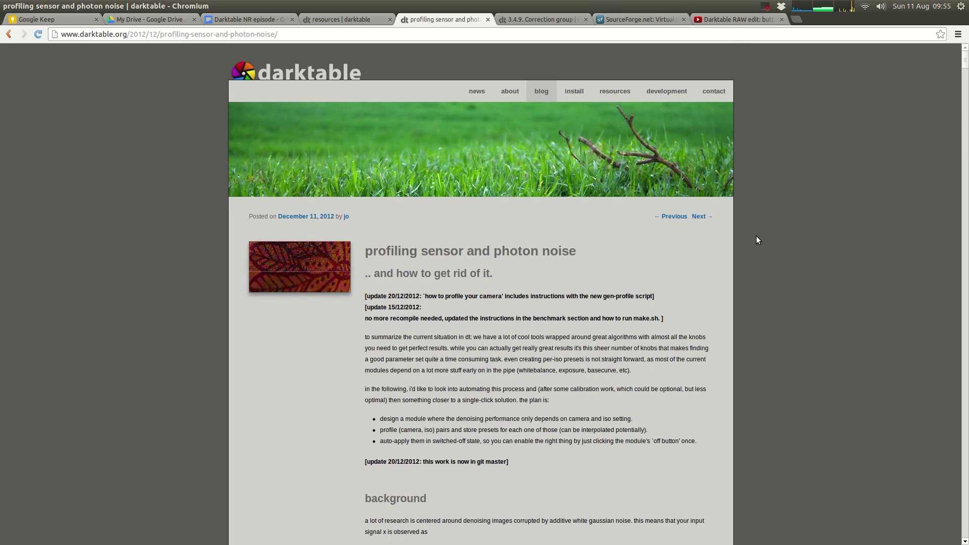
{"action": "scroll", "coordinate": [756, 235], "scroll_direction": "down", "scroll_amount": 5}
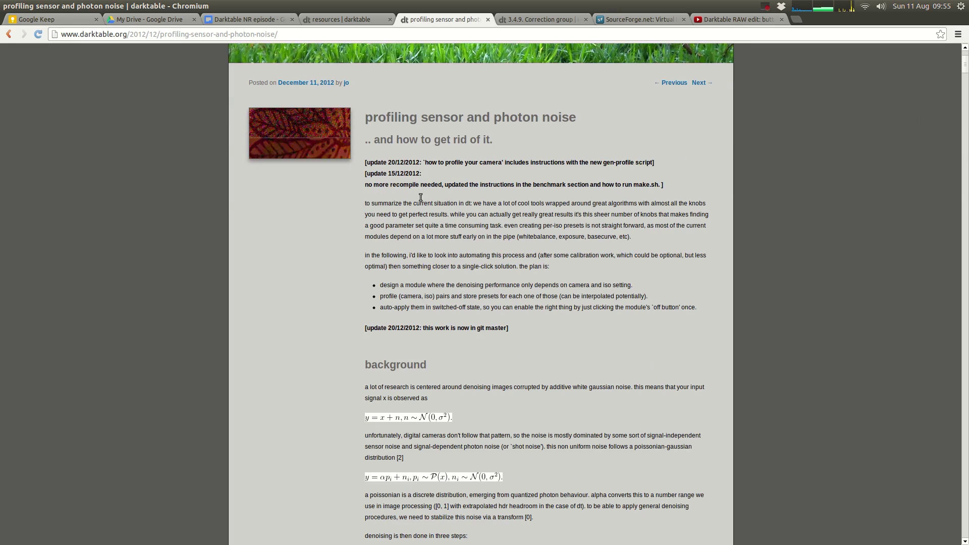
{"action": "scroll", "coordinate": [531, 307], "scroll_direction": "down", "scroll_amount": 3}
{"action": "scroll", "coordinate": [535, 304], "scroll_direction": "up", "scroll_amount": 3}
{"action": "scroll", "coordinate": [534, 299], "scroll_direction": "up", "scroll_amount": 1}
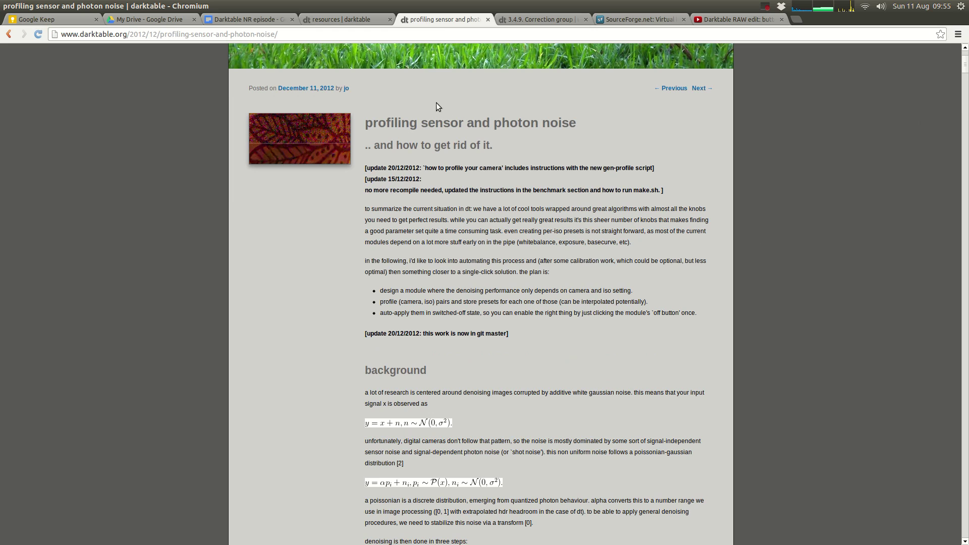
Highlight the article's title and its web address, then clear the highlighting
{"action": "triple_click", "coordinate": [397, 127]}
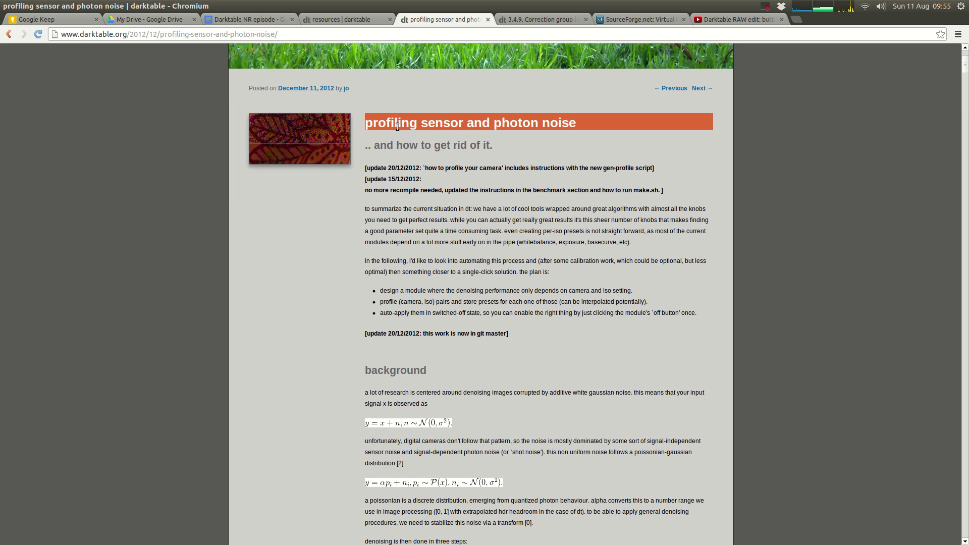
{"action": "left_click", "coordinate": [109, 34]}
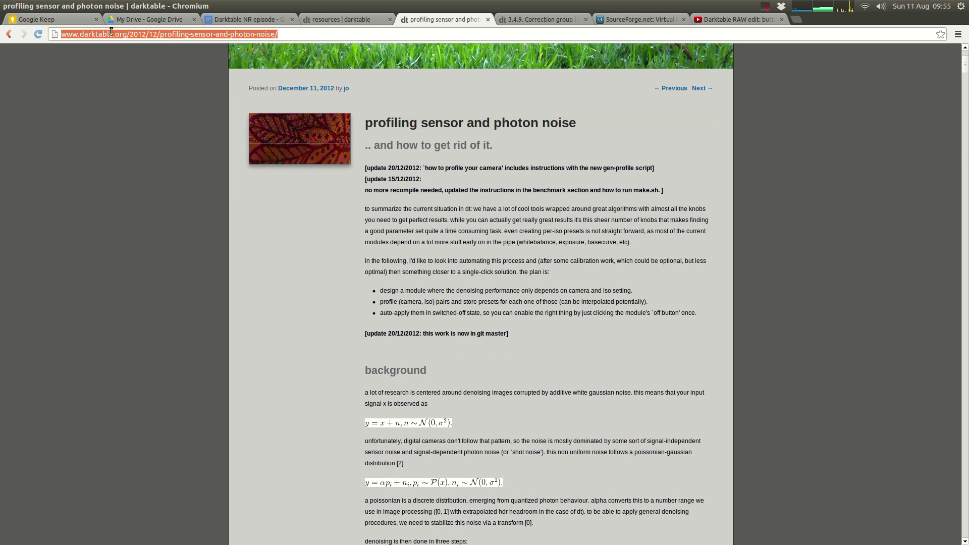
{"action": "triple_click", "coordinate": [484, 122]}
{"action": "left_click", "coordinate": [561, 180]}
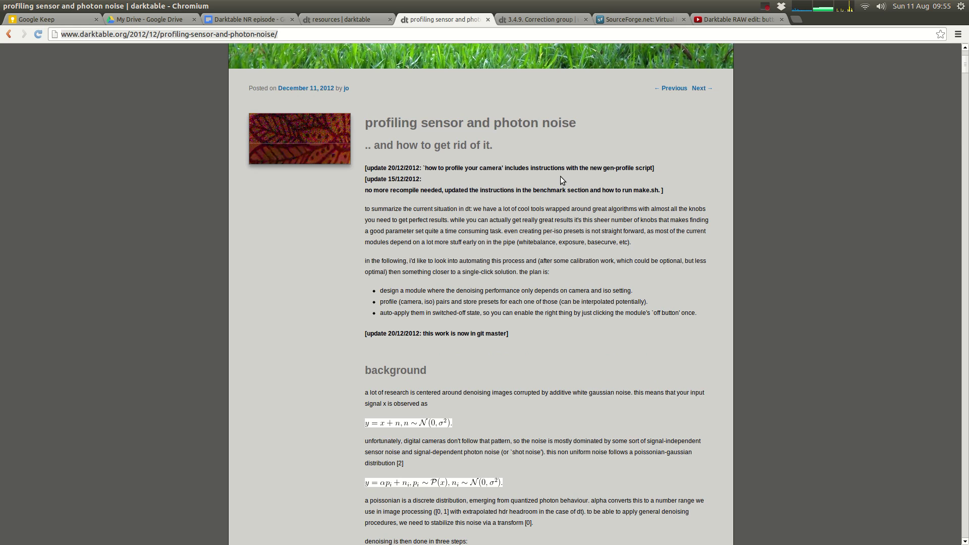
Examine the article's noise level plots, the PSNR results table and the sample denoised images
{"action": "scroll", "coordinate": [562, 180], "scroll_direction": "down", "scroll_amount": 17}
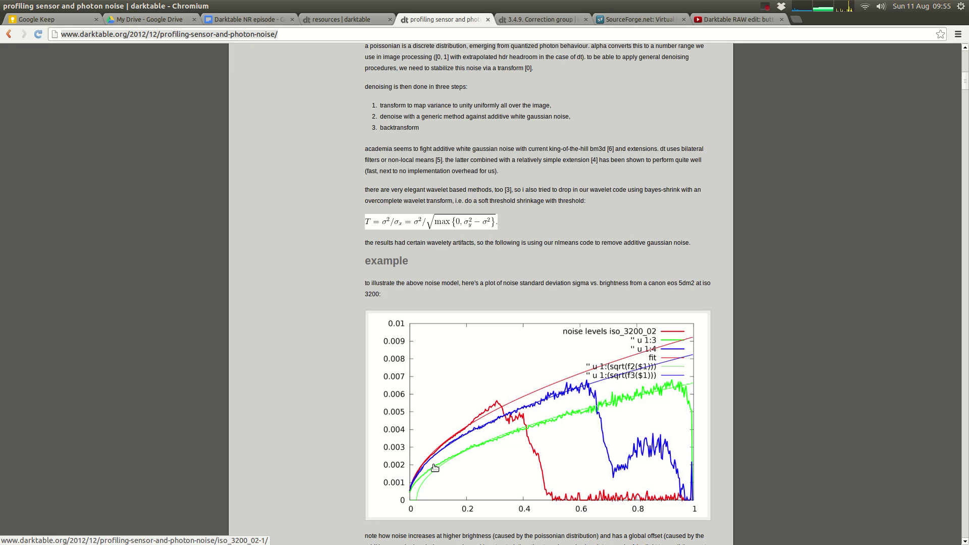
{"action": "scroll", "coordinate": [681, 357], "scroll_direction": "down", "scroll_amount": 4}
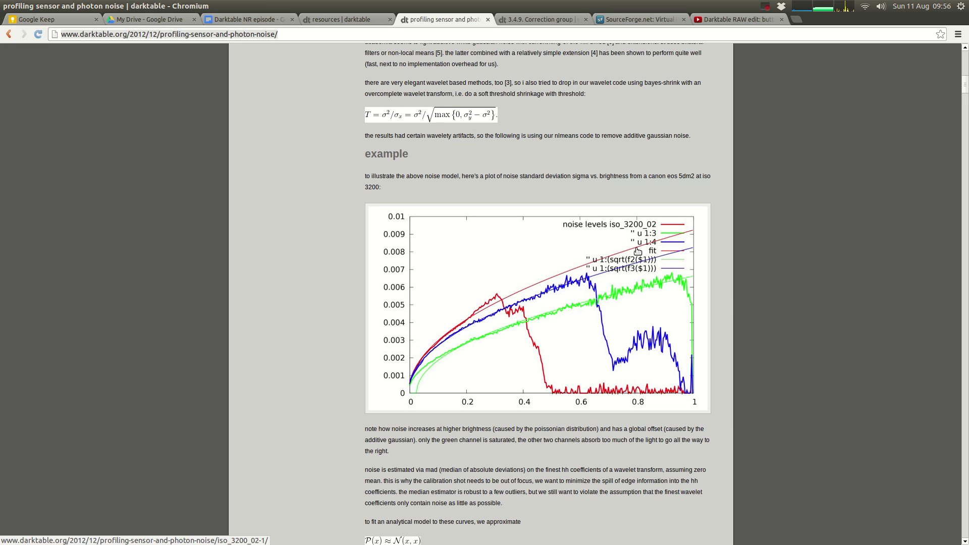
{"action": "scroll", "coordinate": [610, 407], "scroll_direction": "down", "scroll_amount": 12}
{"action": "scroll", "coordinate": [640, 399], "scroll_direction": "down", "scroll_amount": 20}
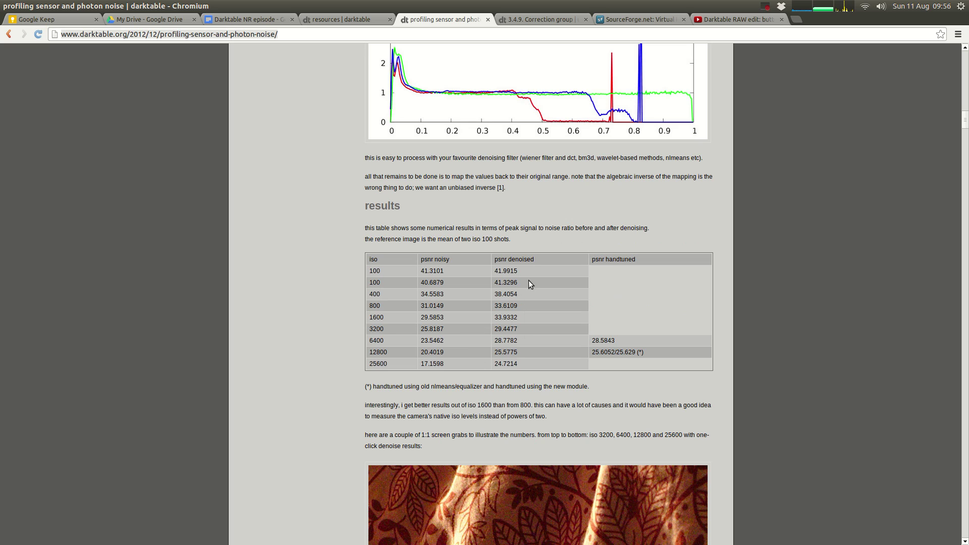
{"action": "scroll", "coordinate": [526, 290], "scroll_direction": "down", "scroll_amount": 9}
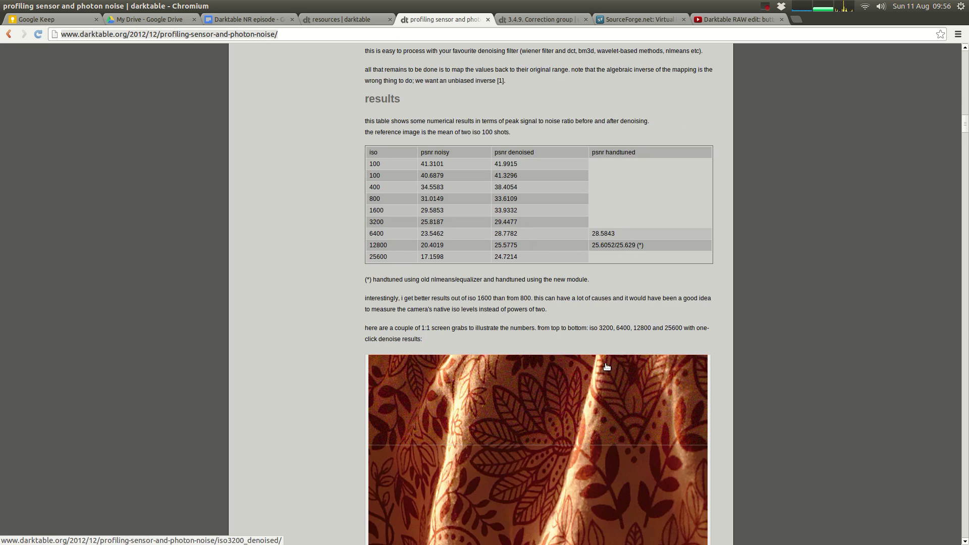
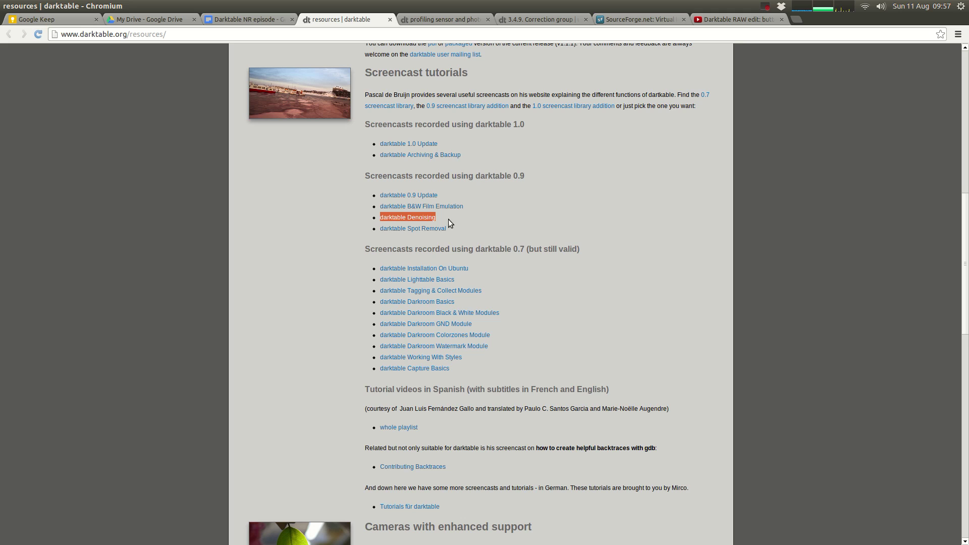
Highlight "darktable 0.9" in the resources page's screencast heading and view the darktable-users thread about structured noise in the denoising profile
{"action": "left_click_drag", "start_coordinate": [476, 177], "coordinate": [559, 172]}
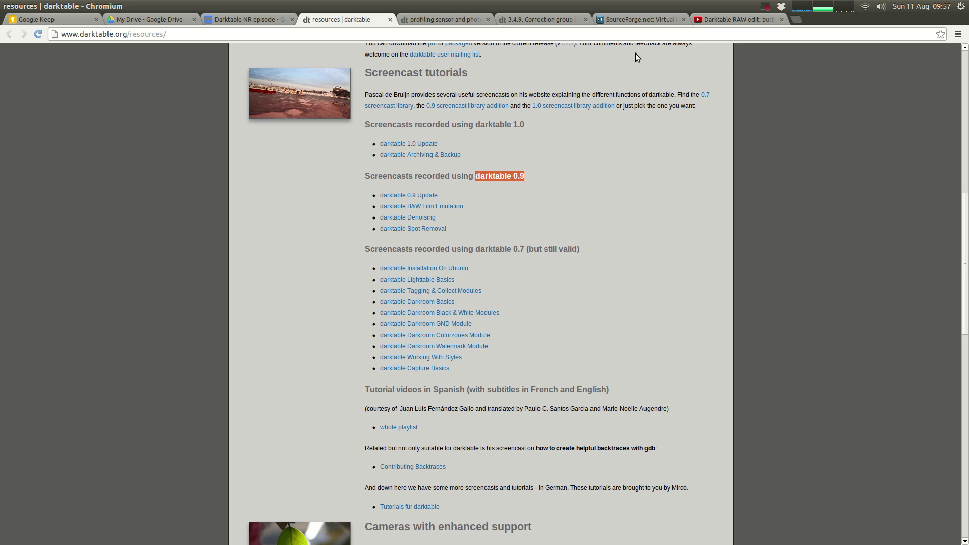
{"action": "left_click", "coordinate": [637, 20]}
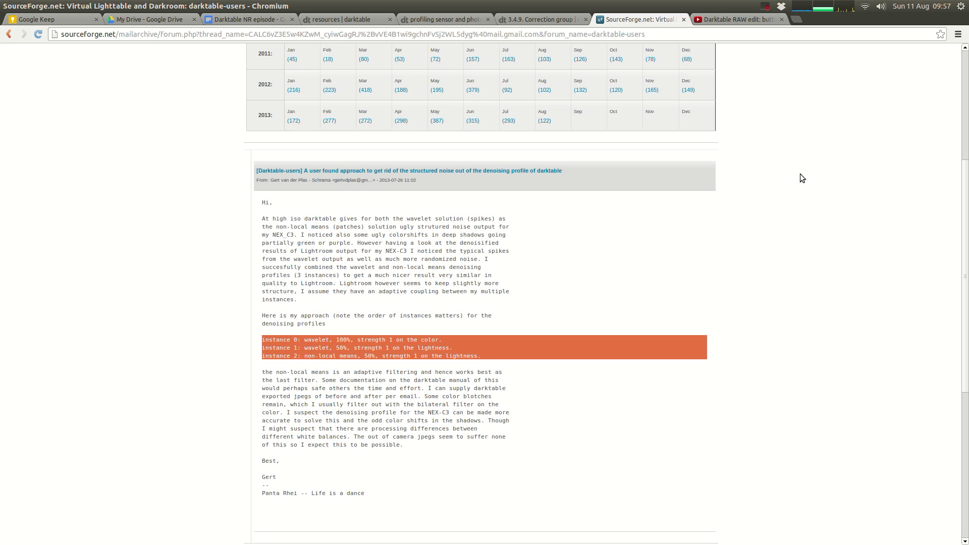
{"action": "scroll", "coordinate": [801, 173], "scroll_direction": "up", "scroll_amount": 3}
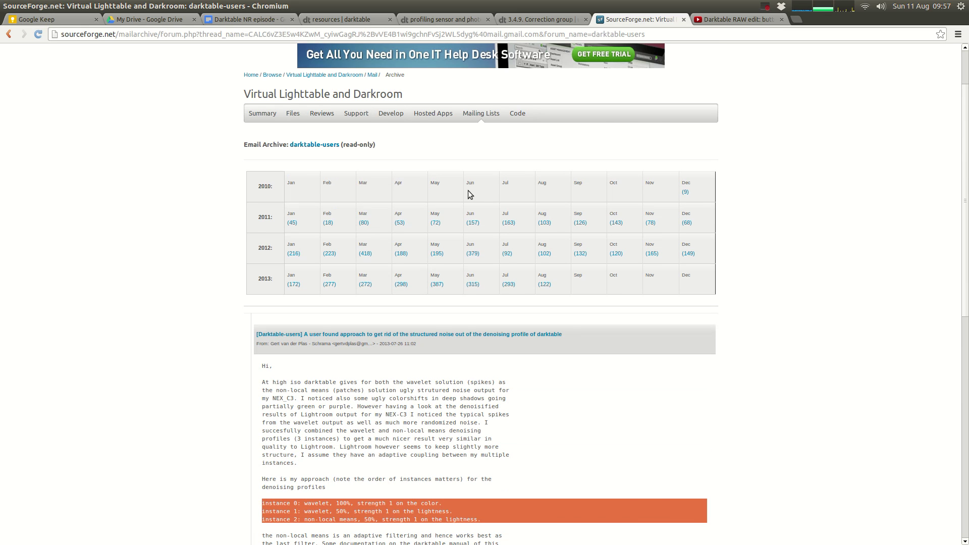
{"action": "scroll", "coordinate": [318, 198], "scroll_direction": "up", "scroll_amount": 1}
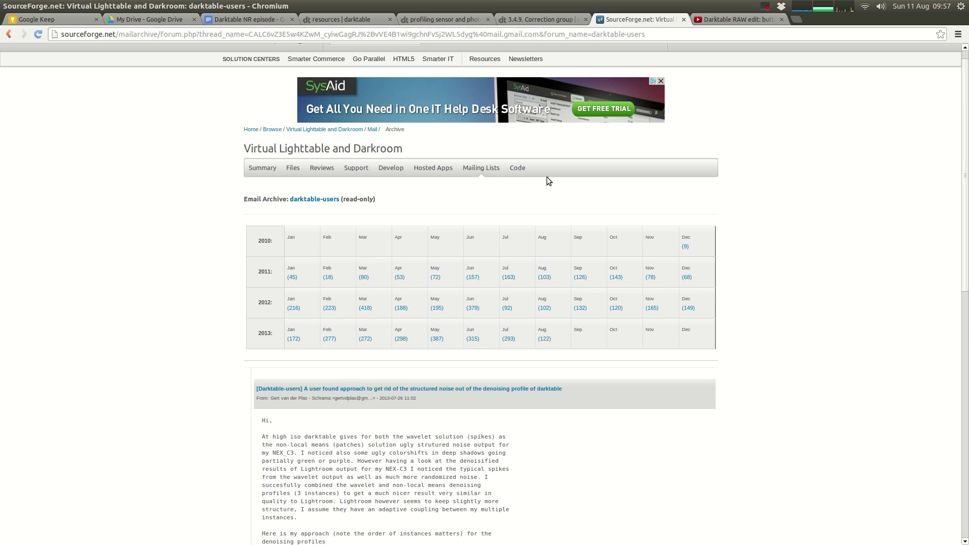
{"action": "key", "text": "ctrl+t"}
{"action": "type", "text": "dark"}
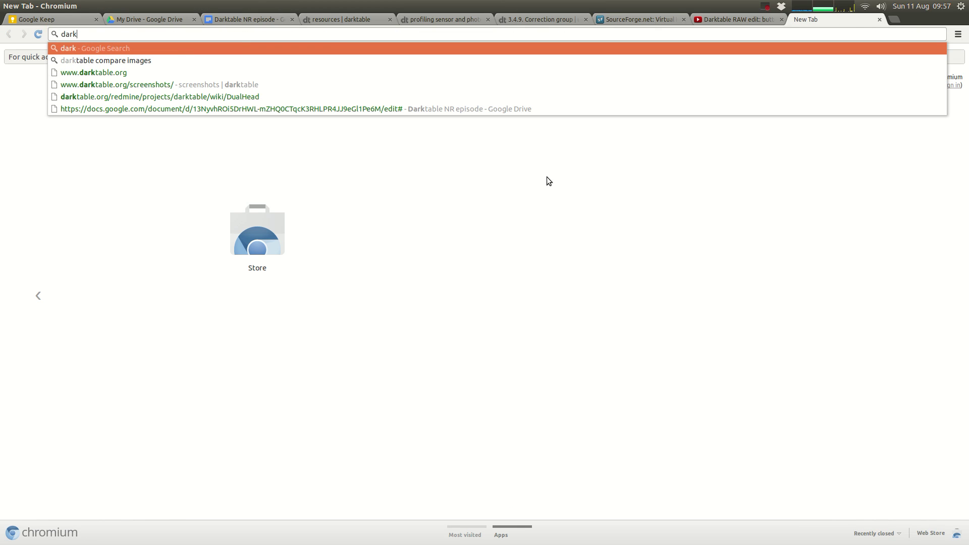
{"action": "key", "text": "Down"}
{"action": "key", "text": "Down"}
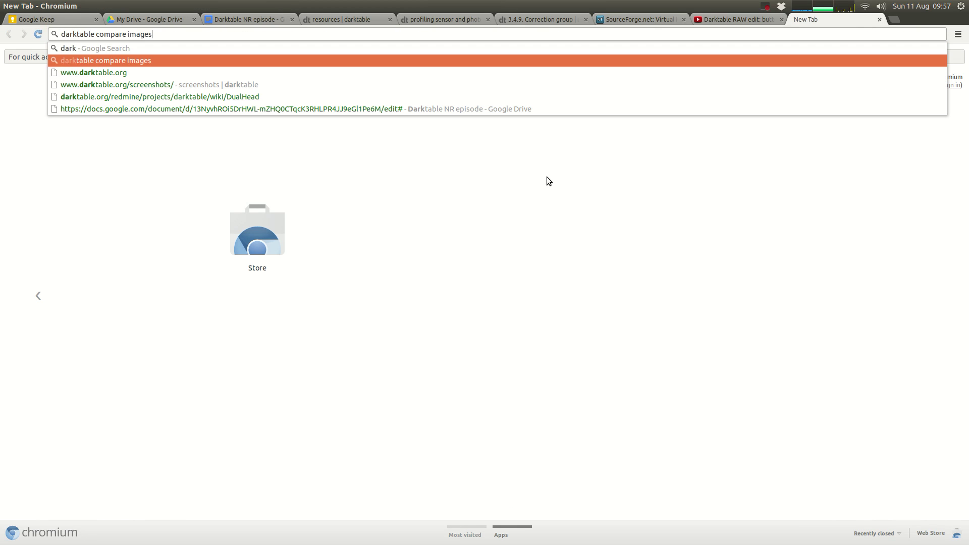
{"action": "key", "text": "Return"}
{"action": "left_click", "coordinate": [718, 95]}
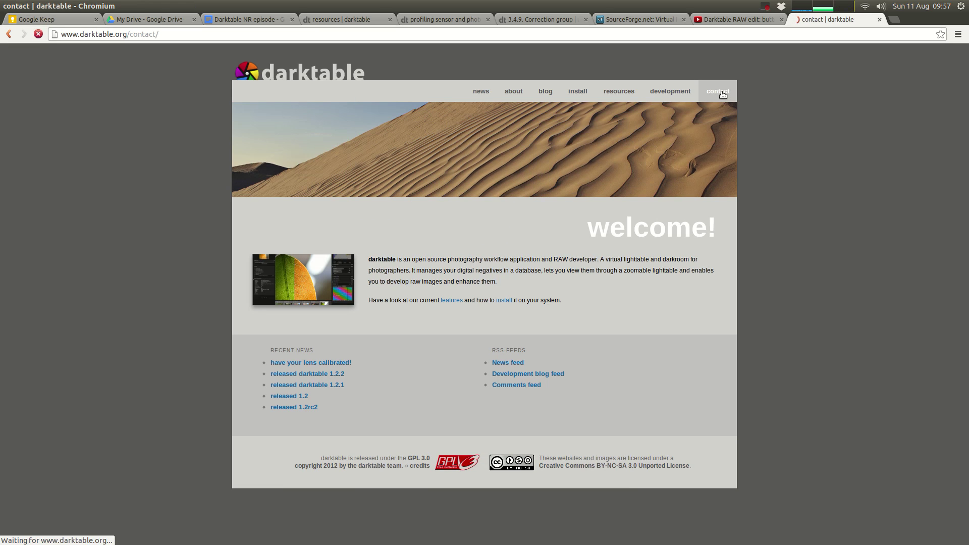
{"action": "scroll", "coordinate": [520, 249], "scroll_direction": "down", "scroll_amount": 3}
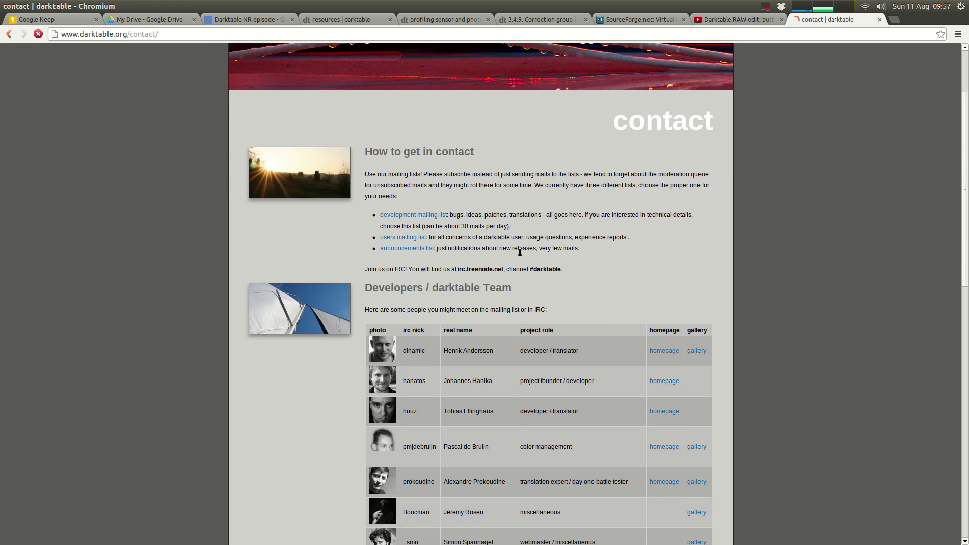
{"action": "left_click", "coordinate": [412, 239]}
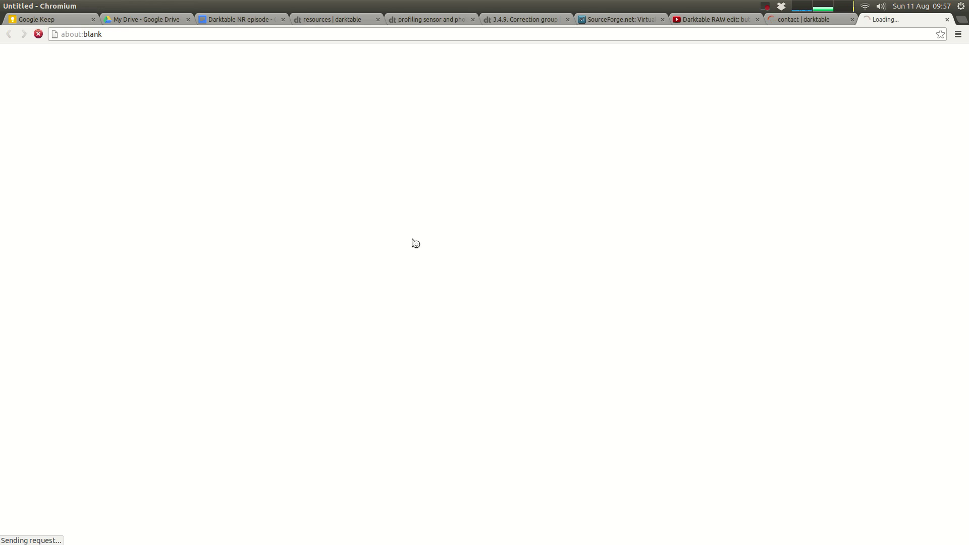
Look through the topics in the Darktable-users Archives and return to the list's info page
{"action": "left_click", "coordinate": [237, 117]}
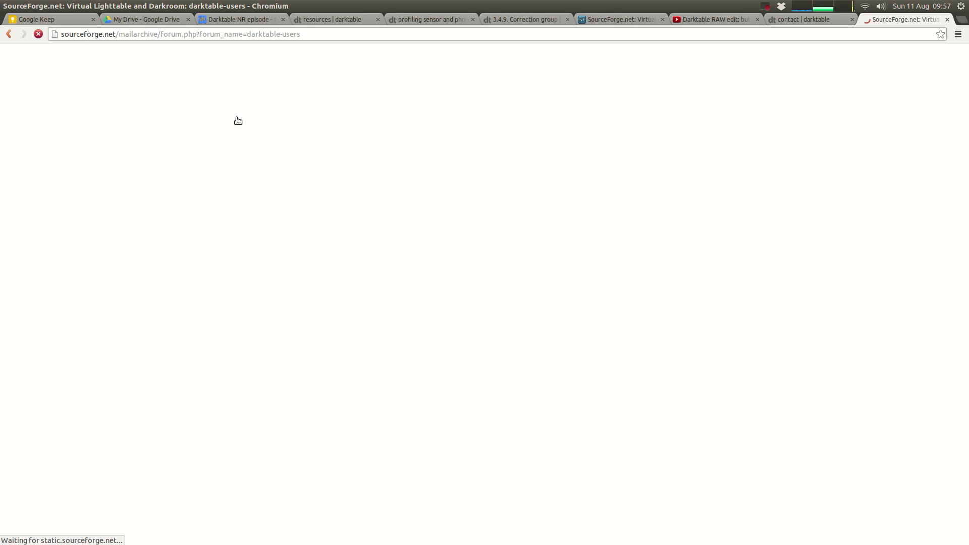
{"action": "scroll", "coordinate": [735, 317], "scroll_direction": "down", "scroll_amount": 10}
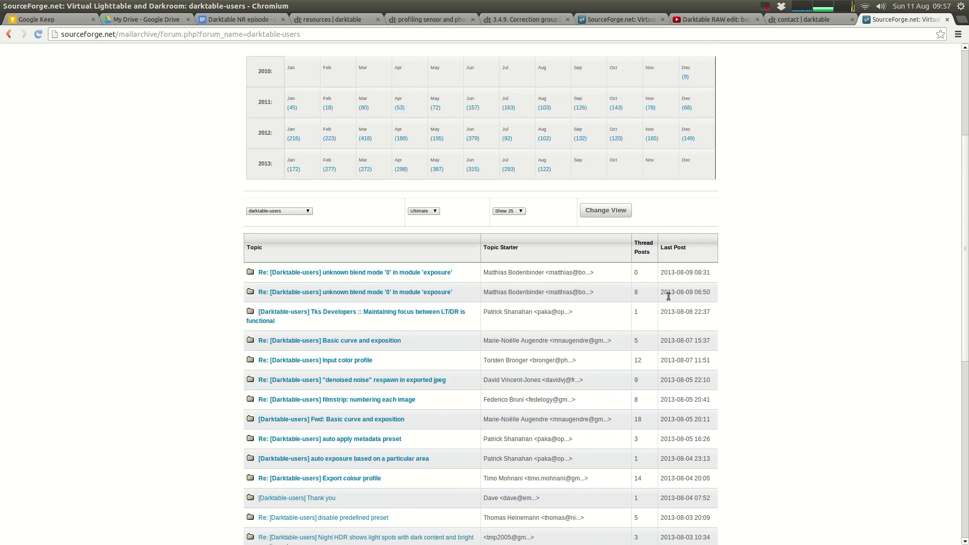
{"action": "scroll", "coordinate": [734, 317], "scroll_direction": "up", "scroll_amount": 5}
{"action": "scroll", "coordinate": [735, 311], "scroll_direction": "up", "scroll_amount": 3}
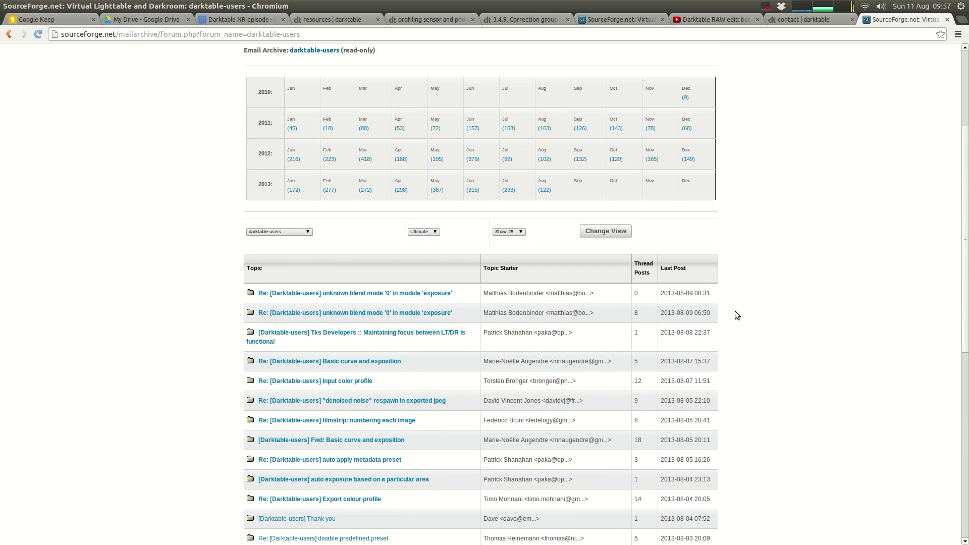
{"action": "scroll", "coordinate": [734, 311], "scroll_direction": "down", "scroll_amount": 2}
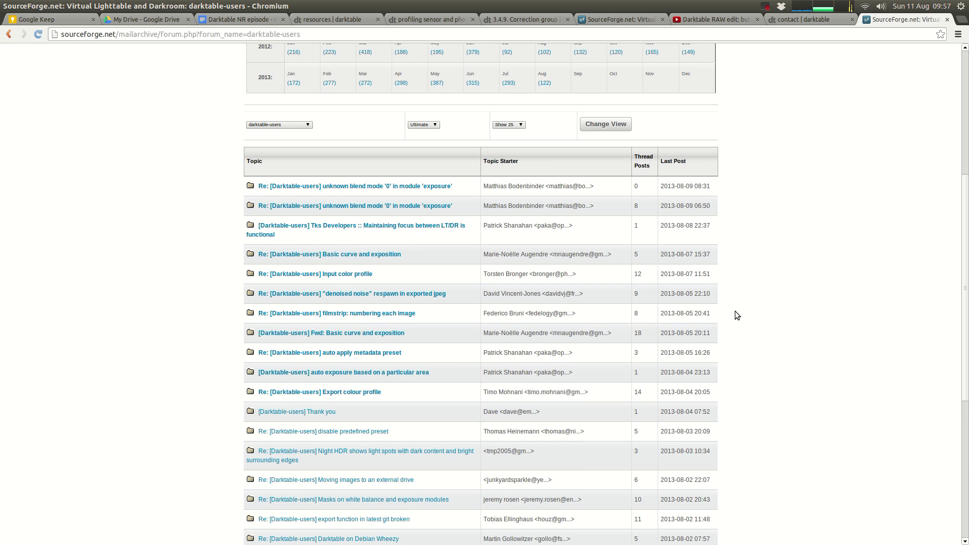
{"action": "left_click", "coordinate": [7, 35]}
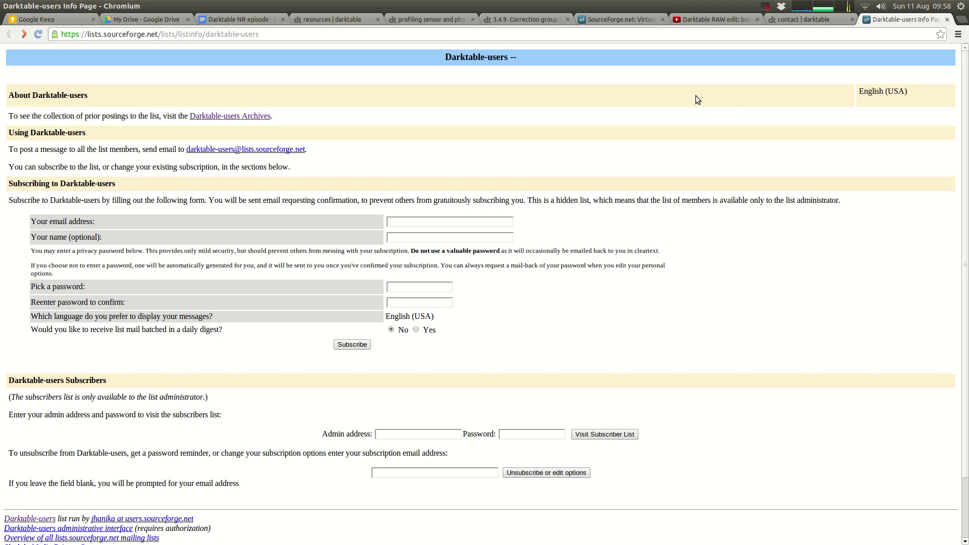
Highlight the three instance settings under Denoise (profiled) in the episode notes and show the user manual's Correction group page
{"action": "left_click", "coordinate": [228, 23]}
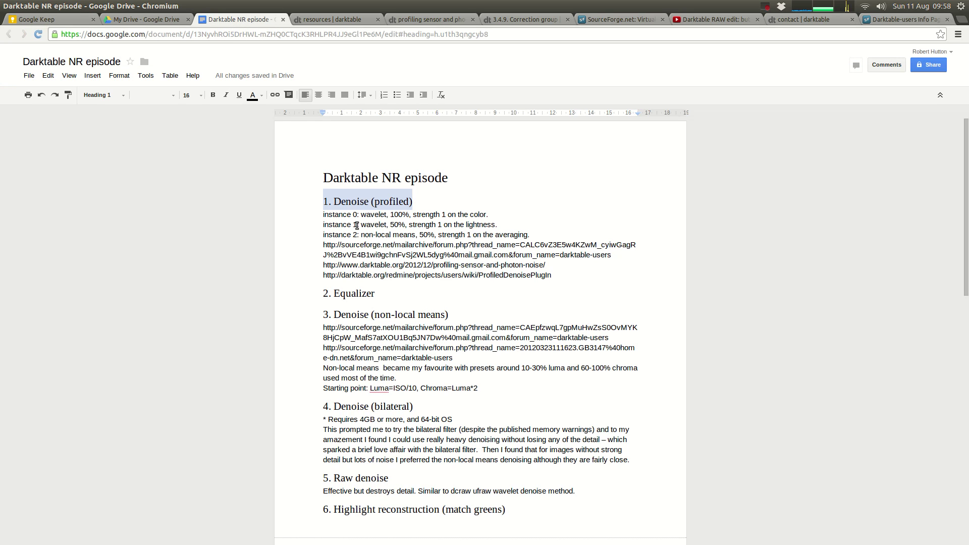
{"action": "left_click_drag", "start_coordinate": [323, 214], "coordinate": [565, 236]}
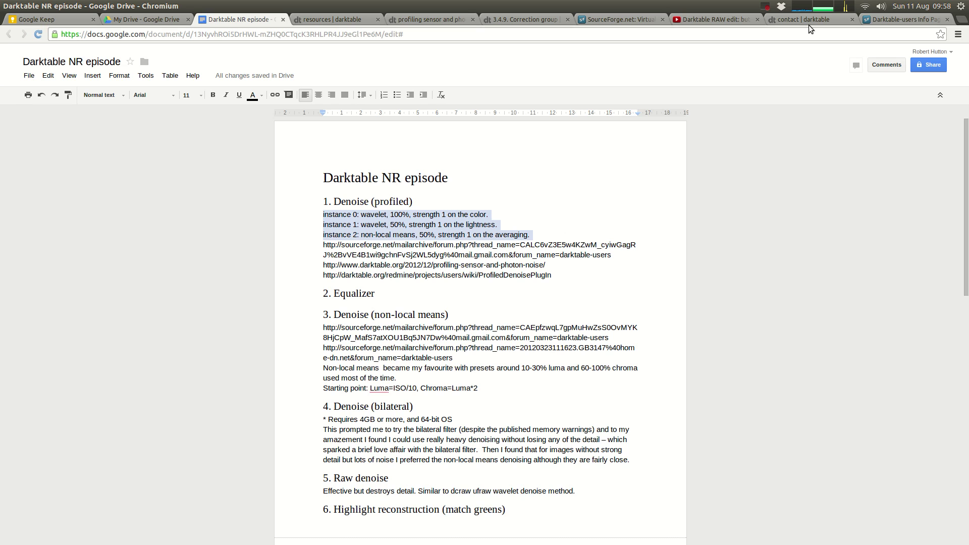
{"action": "left_click", "coordinate": [452, 20]}
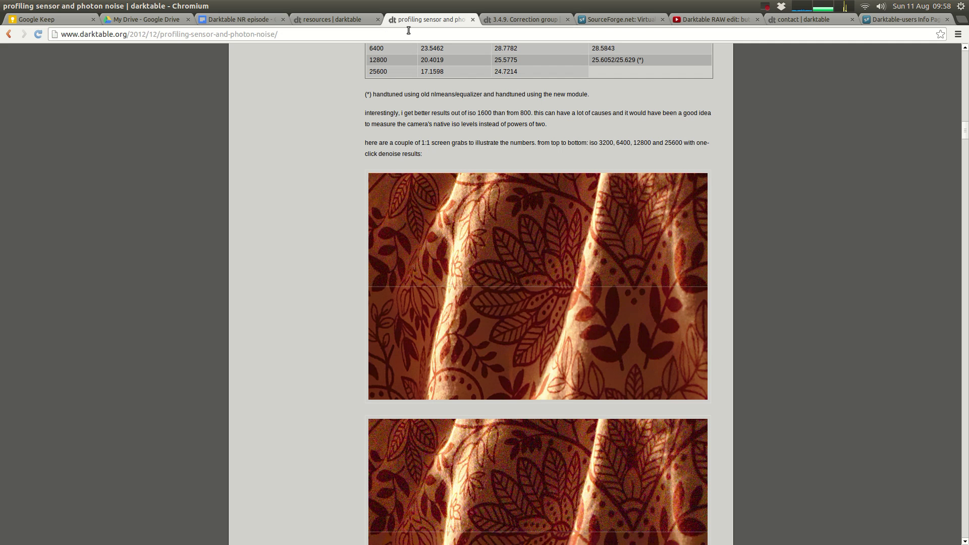
{"action": "left_click", "coordinate": [534, 16]}
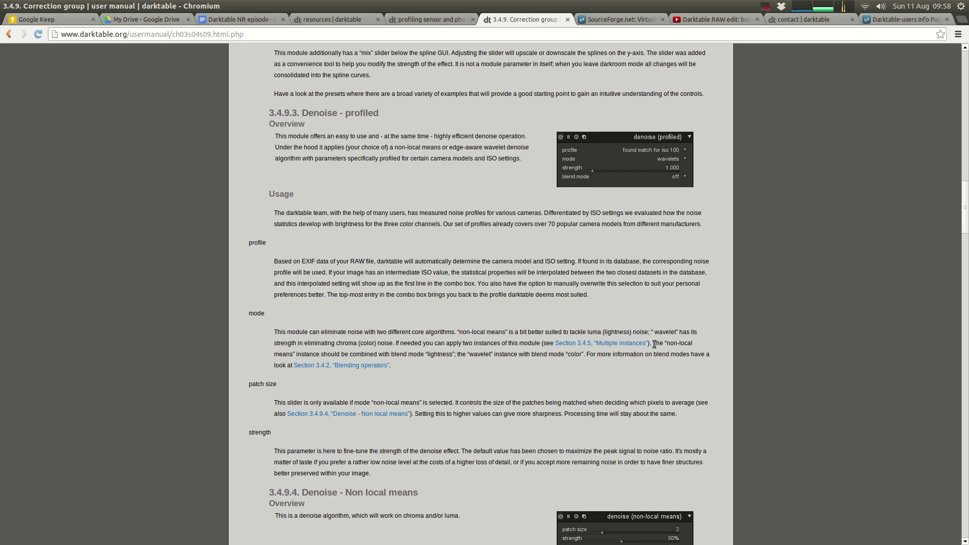
Highlight the manual's sentence on combining non-local means with lightness and wavelet with color, then switch to darktable
{"action": "left_click_drag", "start_coordinate": [654, 344], "coordinate": [584, 355]}
{"action": "key", "text": "alt+Tab"}
{"action": "key", "text": "alt+Tab"}
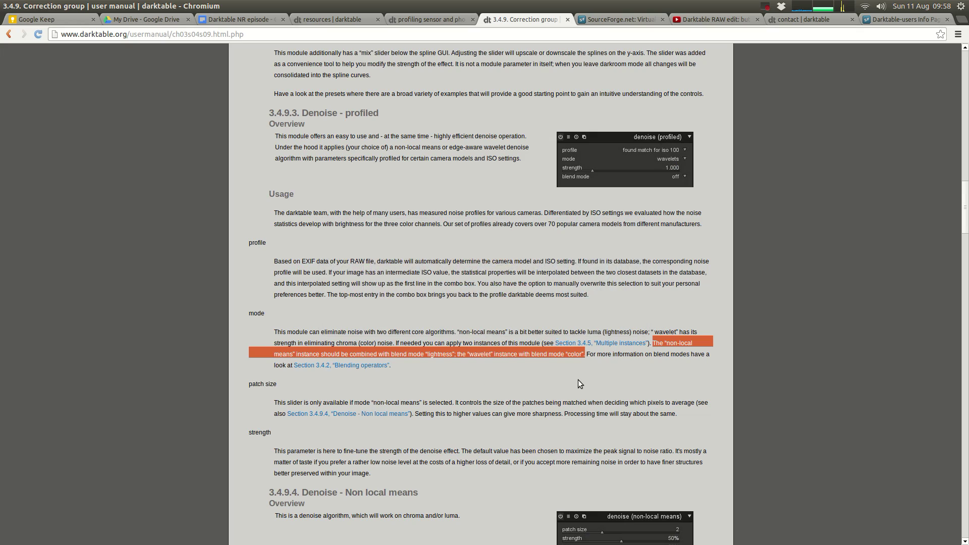
{"action": "key", "text": "alt+Tab"}
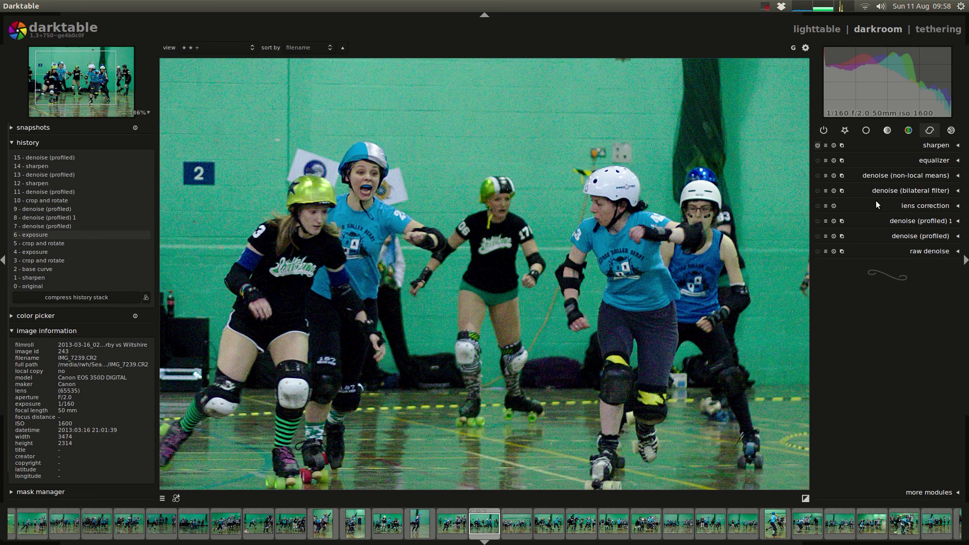
Delete the extra denoise (profiled) 1 instance, then expand and enable the remaining denoise (profiled) module
{"action": "left_click", "coordinate": [842, 221]}
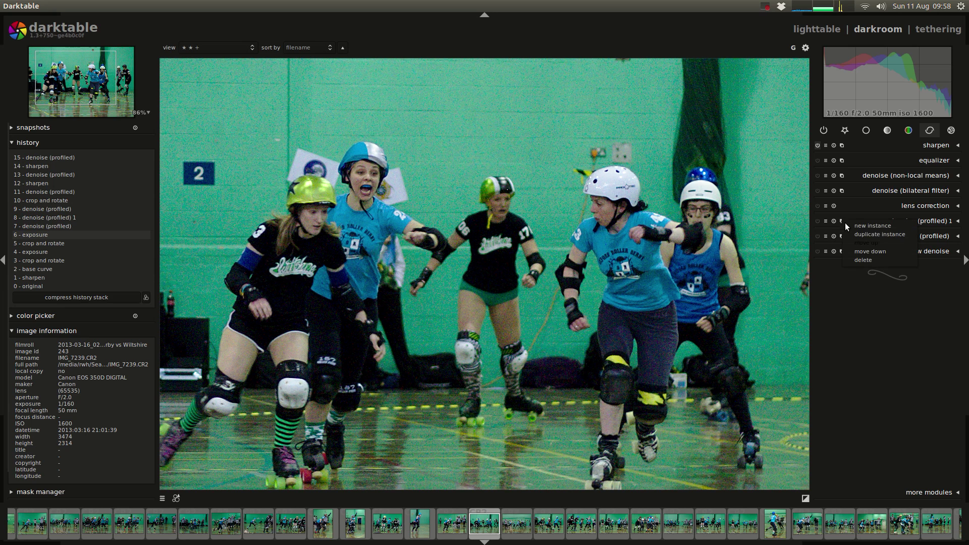
{"action": "left_click", "coordinate": [868, 256]}
{"action": "left_click", "coordinate": [928, 223]}
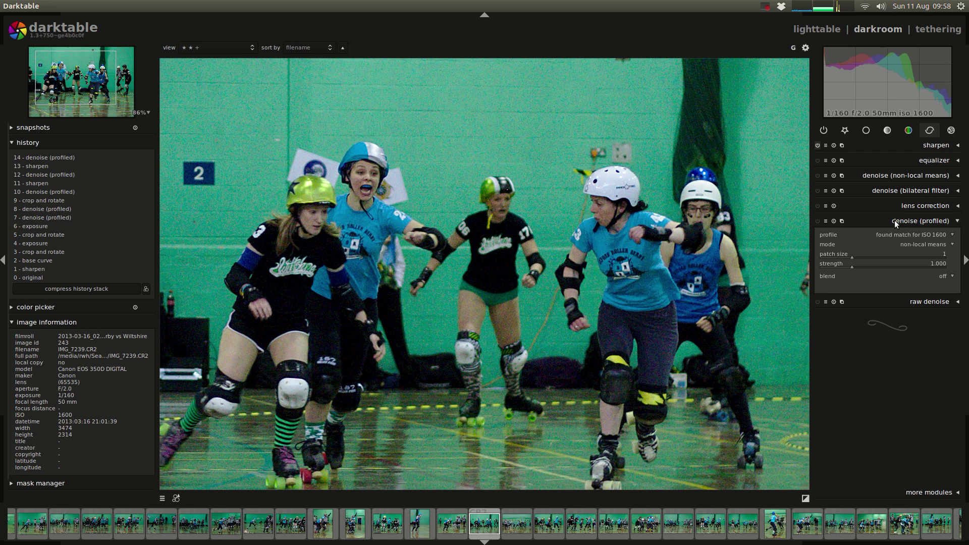
{"action": "left_click", "coordinate": [818, 221]}
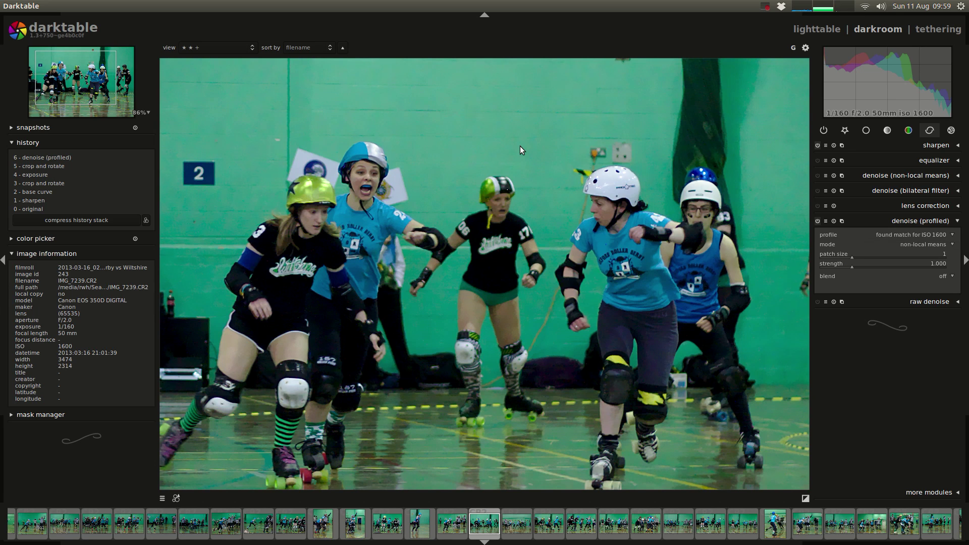
Show the camera profiles available for denoise (profiled), then examine the skaters' faces at 200%
{"action": "left_click", "coordinate": [943, 235]}
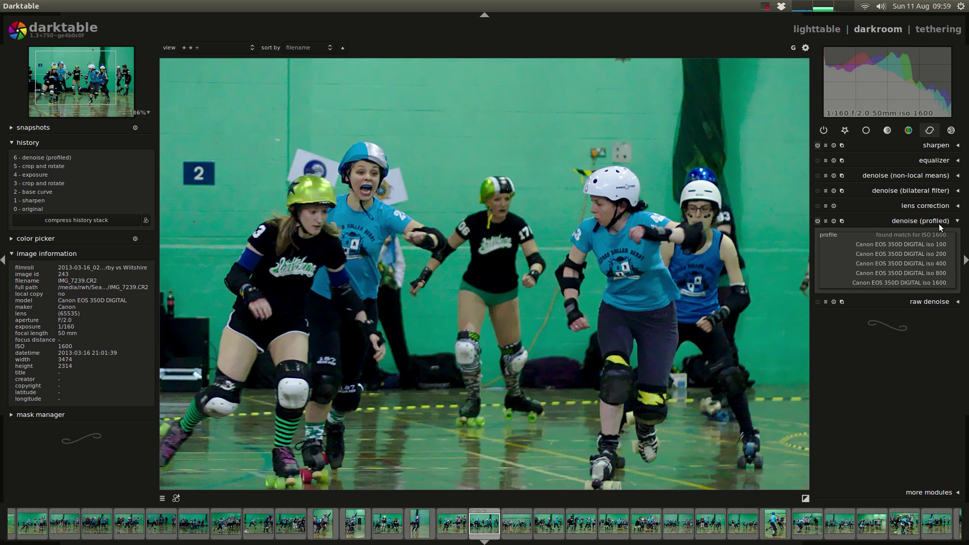
{"action": "left_click", "coordinate": [915, 229]}
{"action": "left_click", "coordinate": [921, 220]}
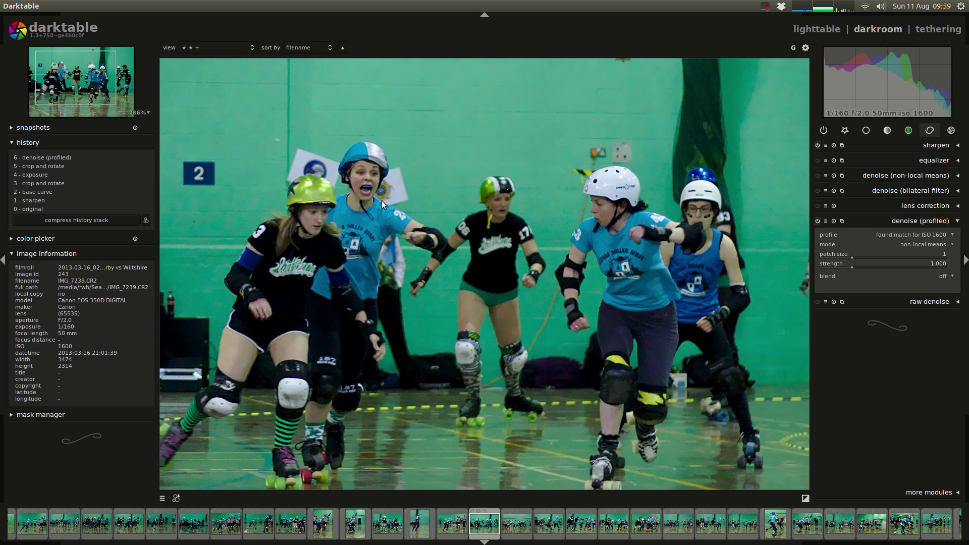
{"action": "scroll", "coordinate": [381, 199], "scroll_direction": "up", "scroll_amount": 6}
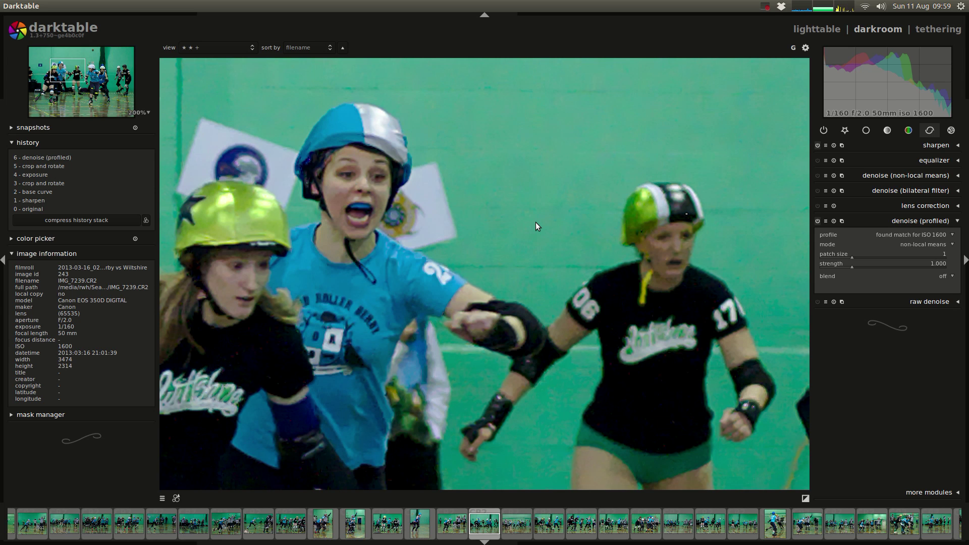
Switch to the user manual in Chromium, highlight the "lightness" and "color" blend modes in the mode paragraph, and return to darktable
{"action": "key", "text": "alt+Tab"}
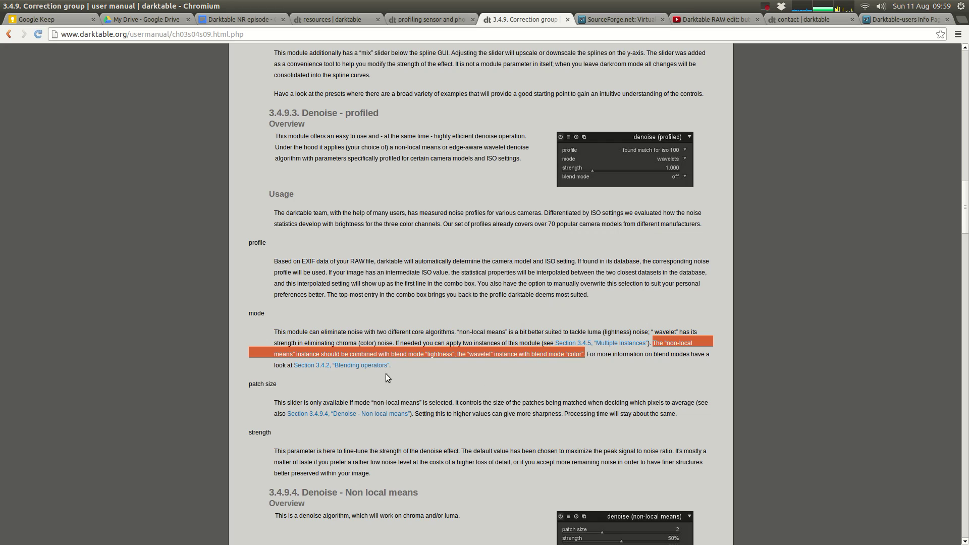
{"action": "double_click", "coordinate": [438, 354]}
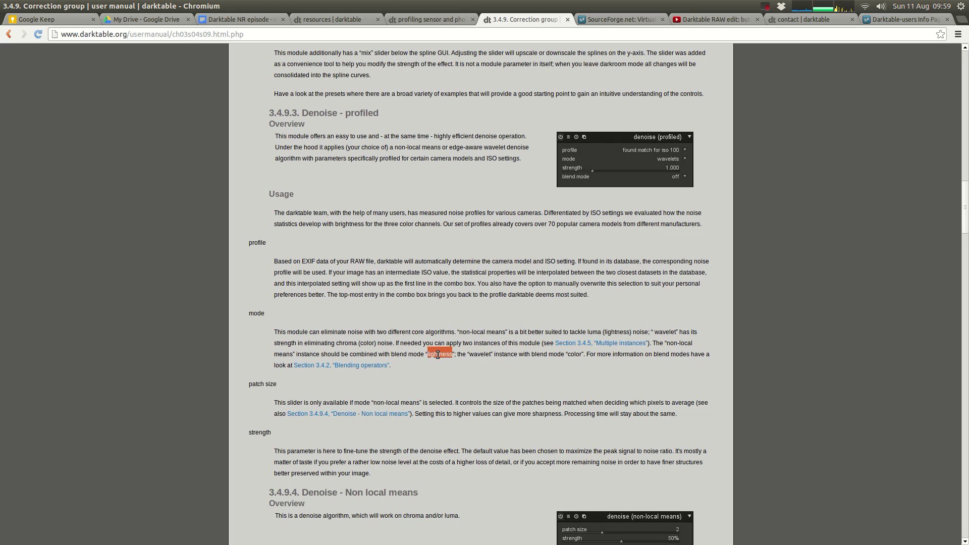
{"action": "double_click", "coordinate": [478, 355]}
{"action": "left_click", "coordinate": [575, 354]}
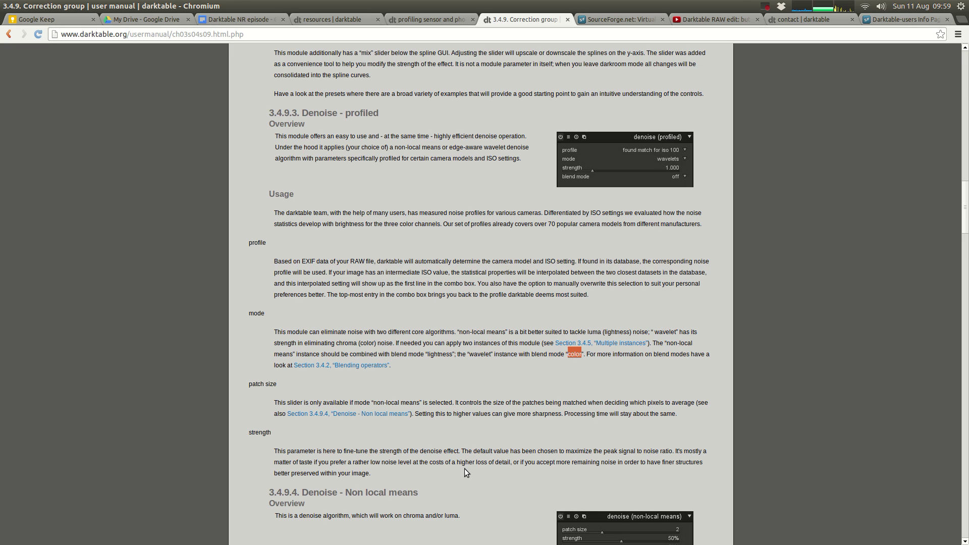
{"action": "key", "text": "alt+Tab"}
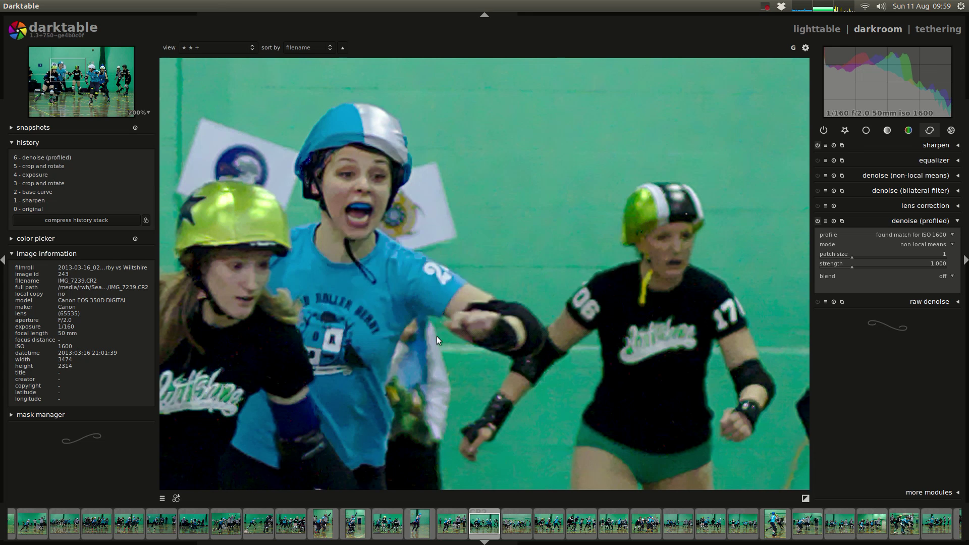
Highlight the instance 1 line in the Darktable NR episode notes in Chromium and return to darktable
{"action": "key", "text": "alt+Tab"}
{"action": "left_click", "coordinate": [230, 19]}
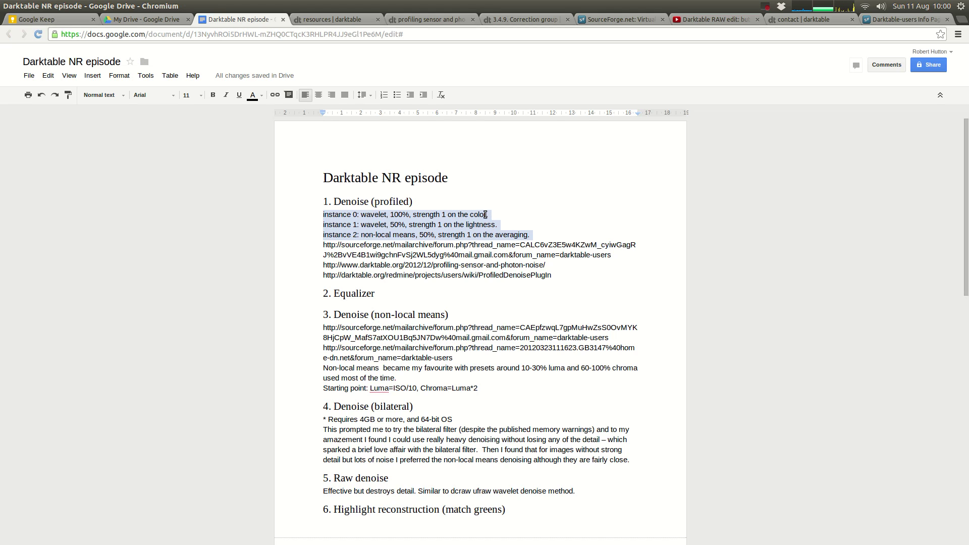
{"action": "double_click", "coordinate": [364, 225]}
{"action": "triple_click", "coordinate": [364, 224]}
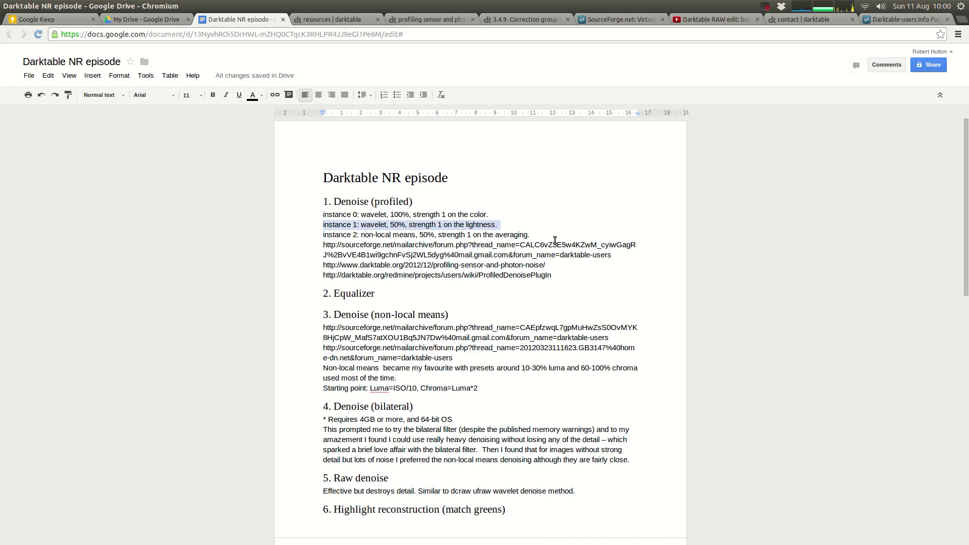
{"action": "key", "text": "alt+Tab"}
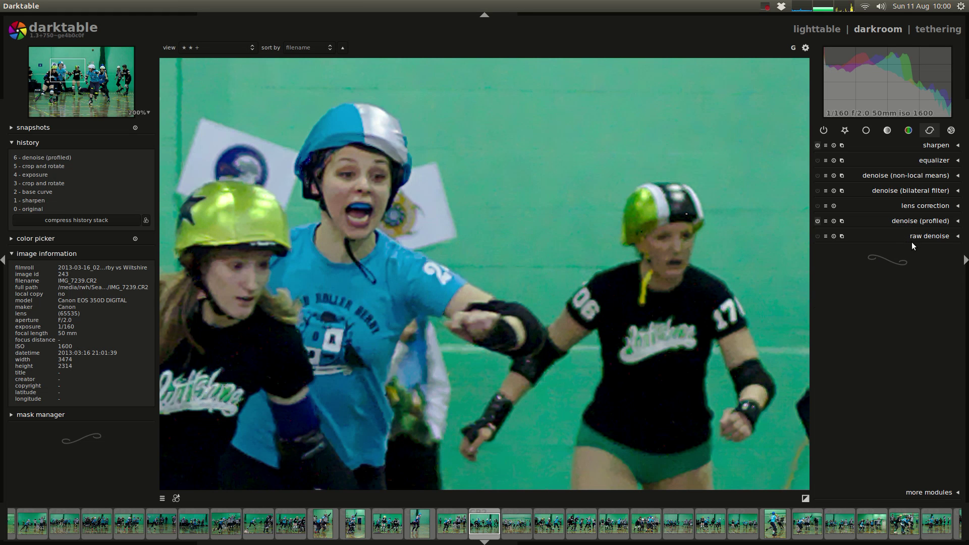
Set denoise (profiled) to wavelets mode with uniform blending and the color blend mode
{"action": "left_click", "coordinate": [913, 243]}
{"action": "left_click", "coordinate": [918, 254]}
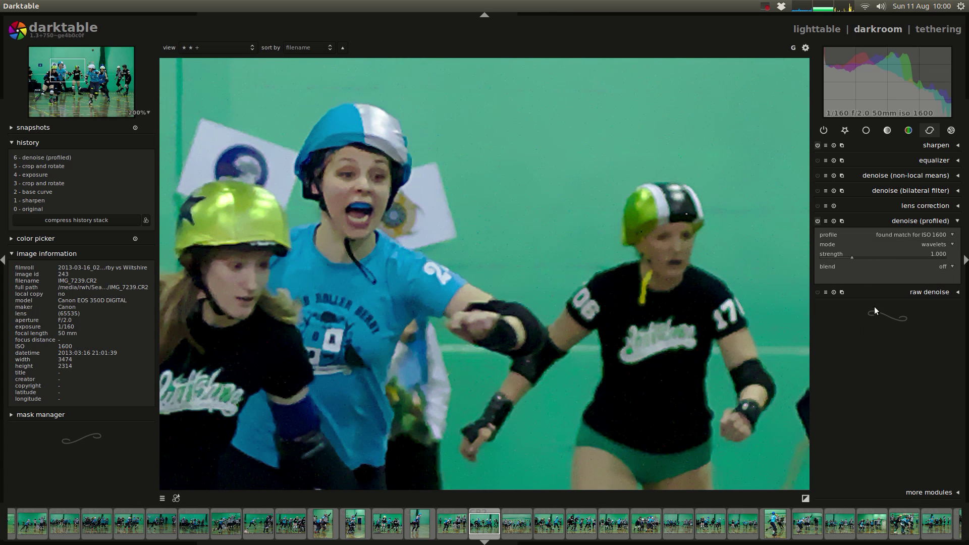
{"action": "left_click", "coordinate": [946, 261]}
{"action": "left_click", "coordinate": [940, 276]}
{"action": "left_click", "coordinate": [942, 279]}
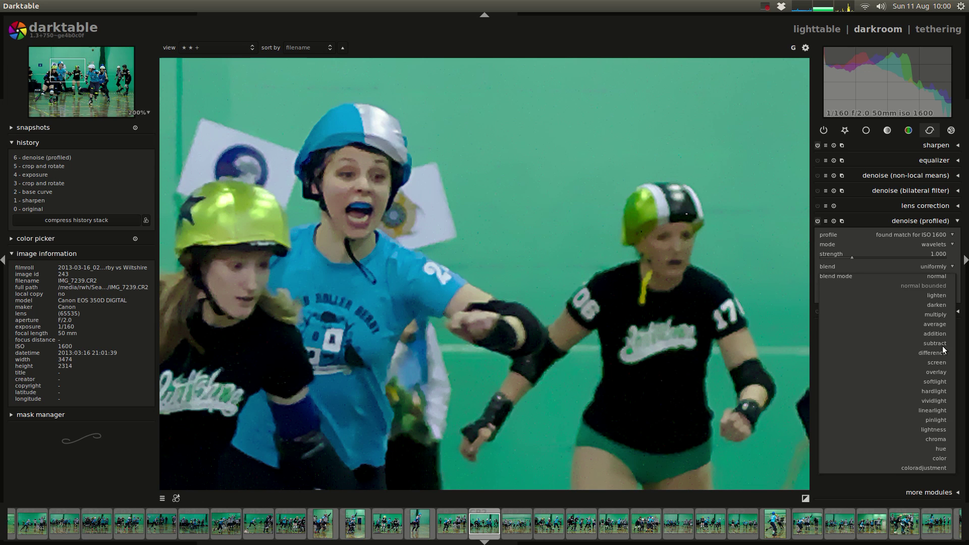
{"action": "left_click", "coordinate": [939, 457]}
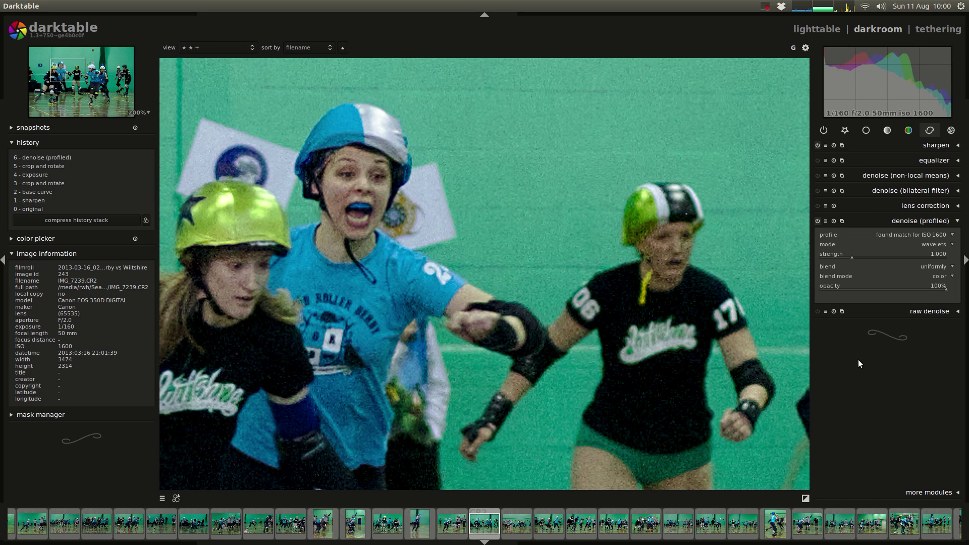
Compare the photo with denoise (profiled) repeatedly switched off and on, and change the histogram's display mode
{"action": "left_click", "coordinate": [817, 221]}
{"action": "left_click", "coordinate": [816, 221]}
{"action": "left_click", "coordinate": [816, 221]}
{"action": "left_click", "coordinate": [817, 221]}
{"action": "left_click", "coordinate": [817, 221]}
{"action": "left_click", "coordinate": [817, 221]}
{"action": "left_click", "coordinate": [817, 221]}
{"action": "left_click", "coordinate": [817, 221]}
{"action": "left_click", "coordinate": [817, 221]}
{"action": "left_click", "coordinate": [817, 221]}
{"action": "left_click", "coordinate": [817, 221]}
{"action": "left_click", "coordinate": [817, 221]}
{"action": "left_click", "coordinate": [817, 221]}
{"action": "left_click", "coordinate": [816, 221]}
{"action": "left_click", "coordinate": [817, 221]}
{"action": "left_click", "coordinate": [919, 54]}
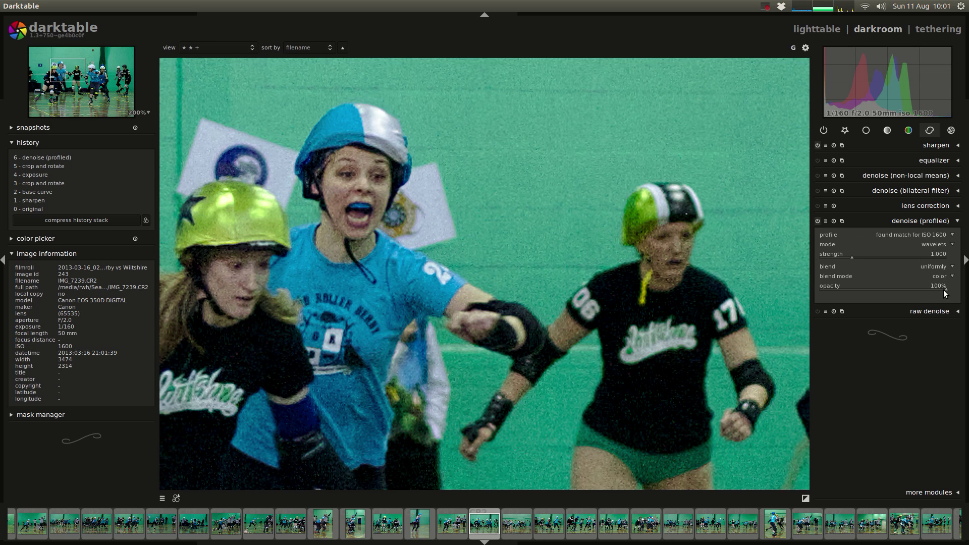
Try a strength of 2.394 in denoise (profiled), reset it to the default, and collapse the module
{"action": "left_click_drag", "start_coordinate": [853, 256], "coordinate": [895, 255]}
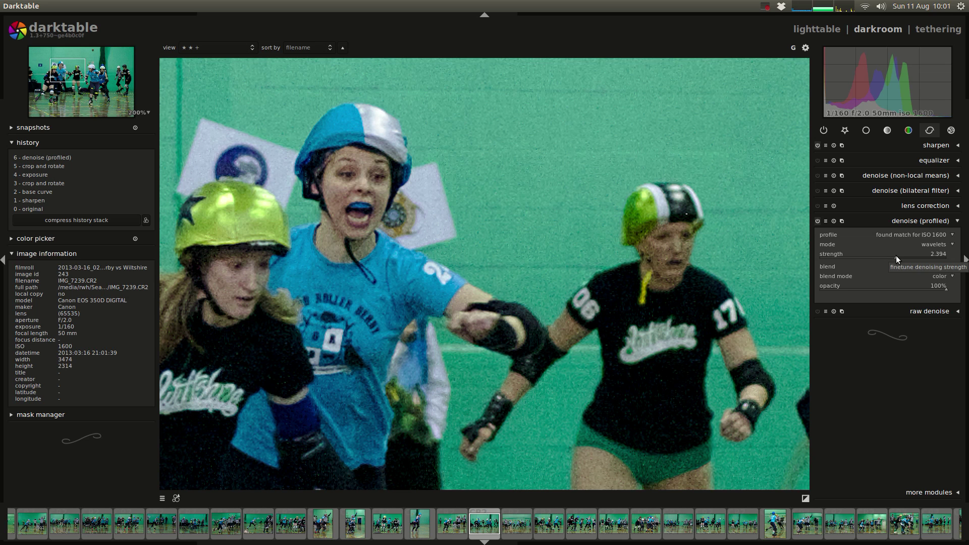
{"action": "double_click", "coordinate": [898, 257]}
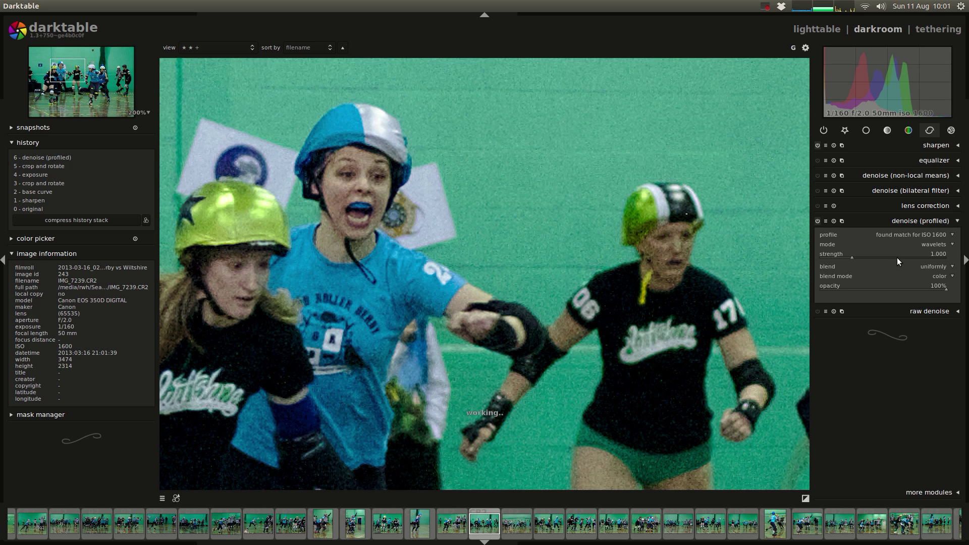
{"action": "left_click", "coordinate": [913, 222]}
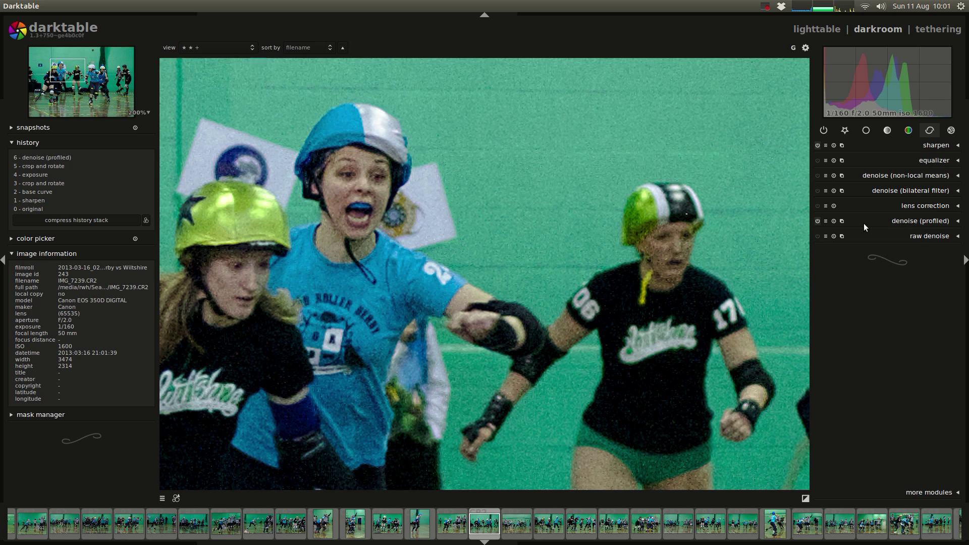
Add a new denoise (profiled) instance and blend it uniformly with the lightness blend mode
{"action": "left_click", "coordinate": [842, 220]}
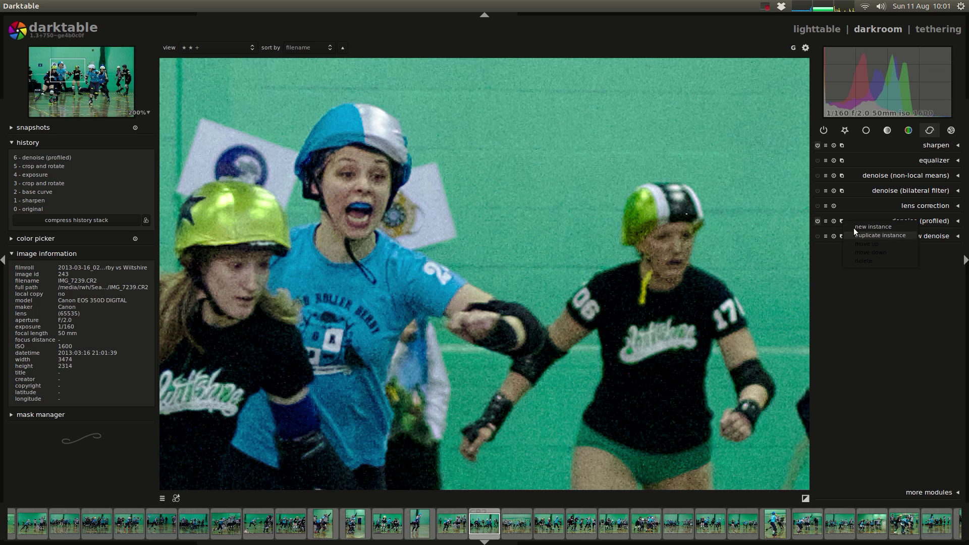
{"action": "left_click", "coordinate": [852, 228]}
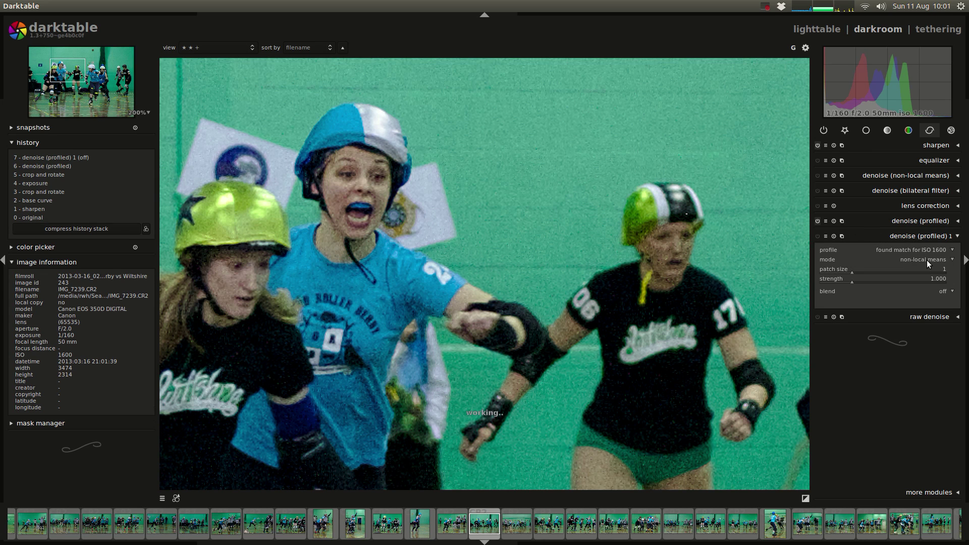
{"action": "left_click", "coordinate": [947, 293]}
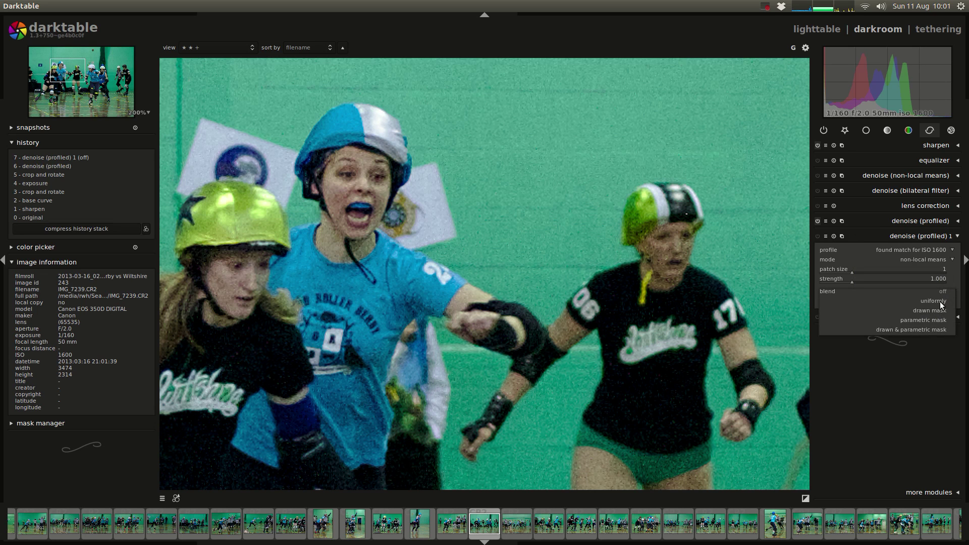
{"action": "left_click", "coordinate": [939, 301]}
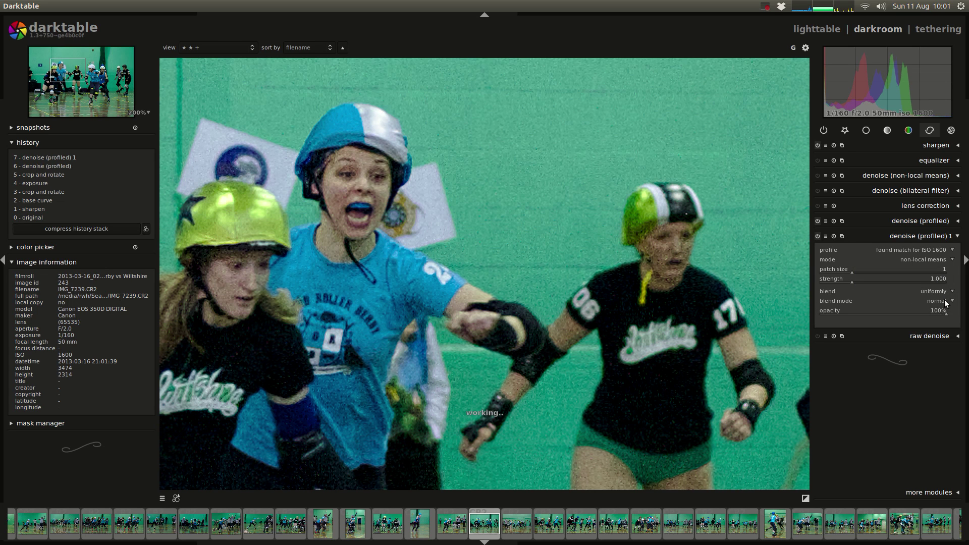
{"action": "left_click", "coordinate": [943, 301]}
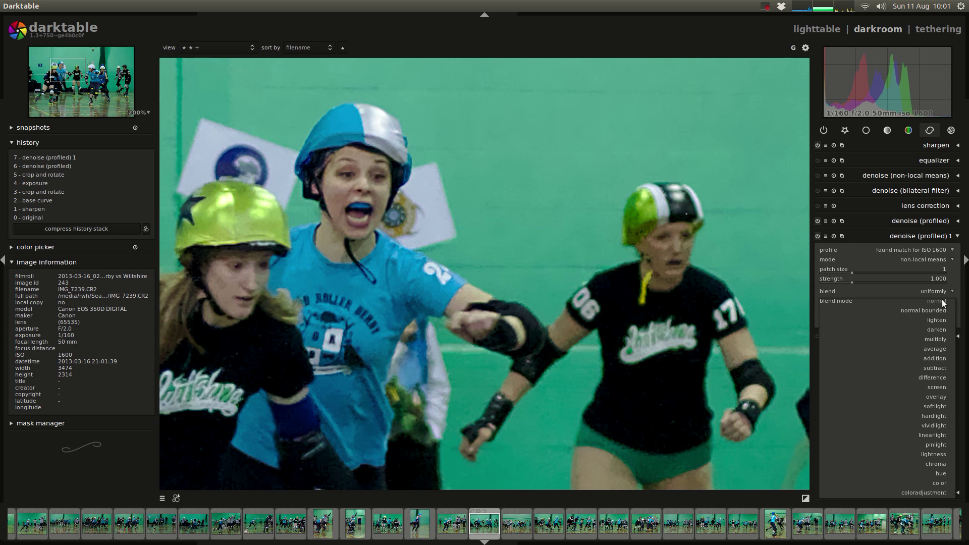
{"action": "left_click", "coordinate": [934, 454]}
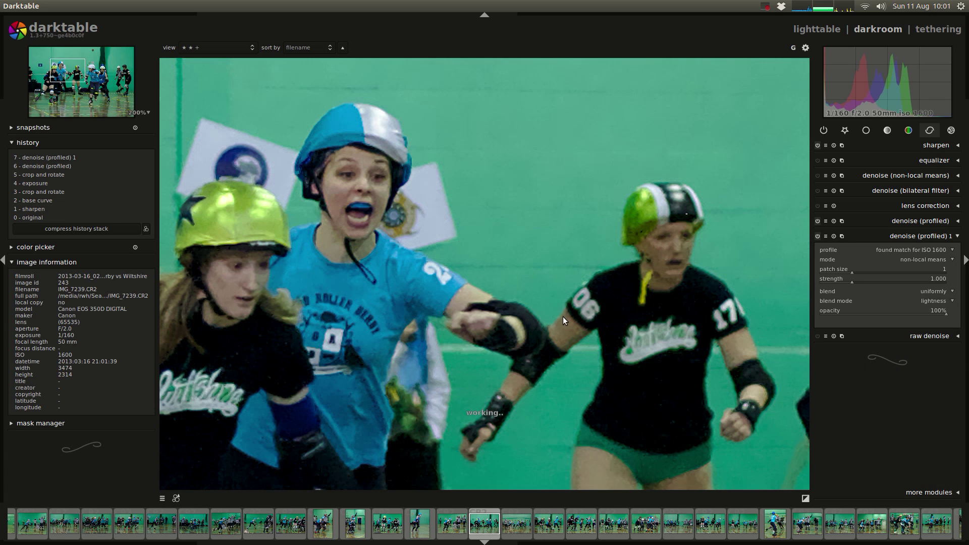
Return to the user manual in Chromium, highlight the advice on using lightness for the non-local means instance, and switch back to darktable
{"action": "key", "text": "alt+Tab"}
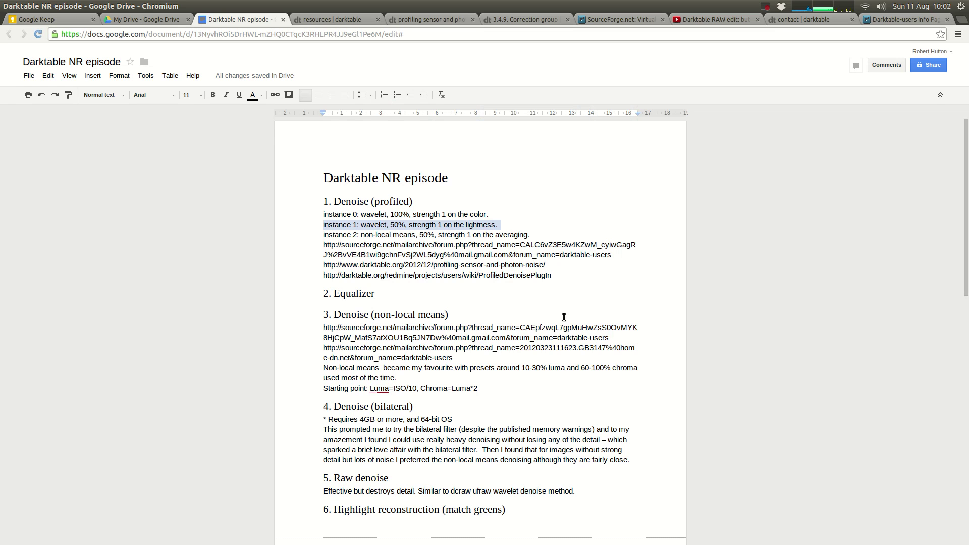
{"action": "left_click", "coordinate": [440, 20]}
{"action": "left_click", "coordinate": [525, 19]}
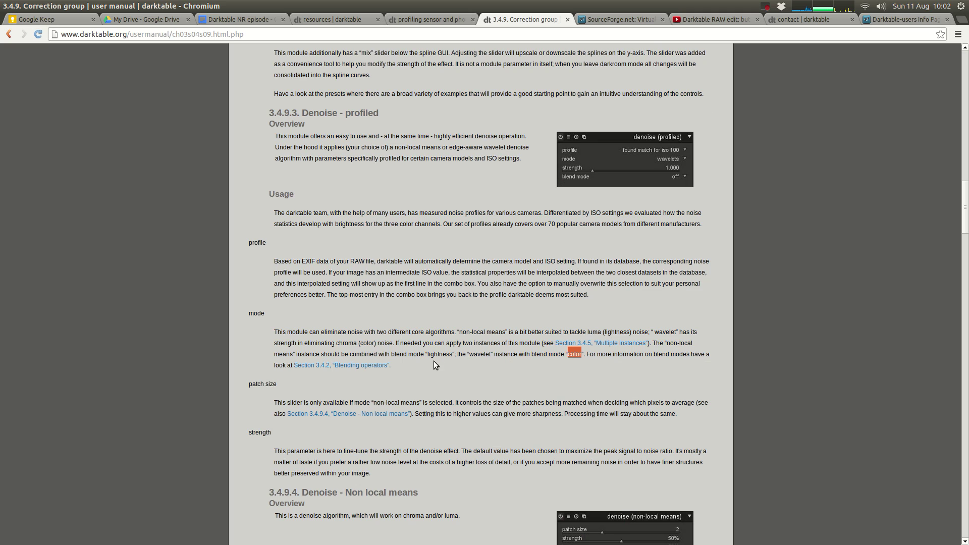
{"action": "left_click_drag", "start_coordinate": [278, 356], "coordinate": [458, 356]}
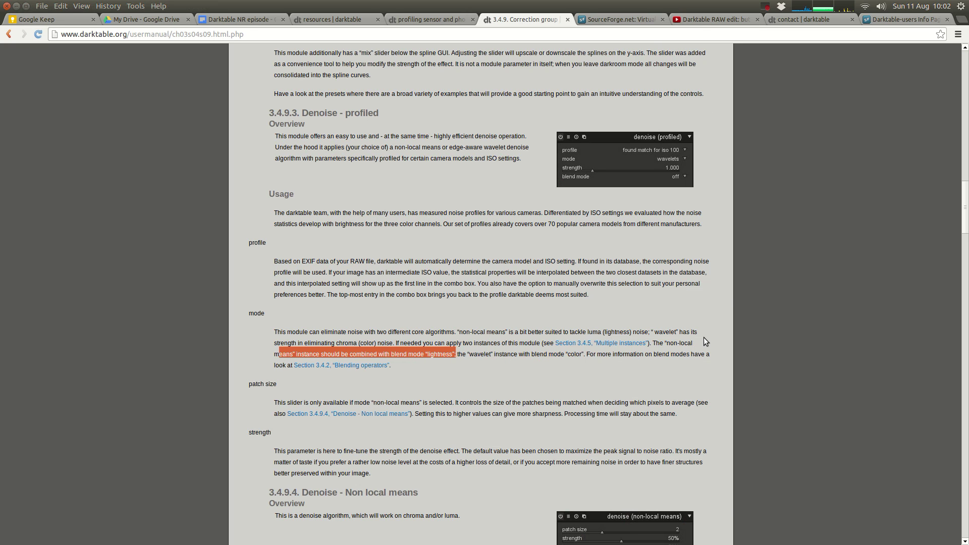
{"action": "key", "text": "alt+Tab"}
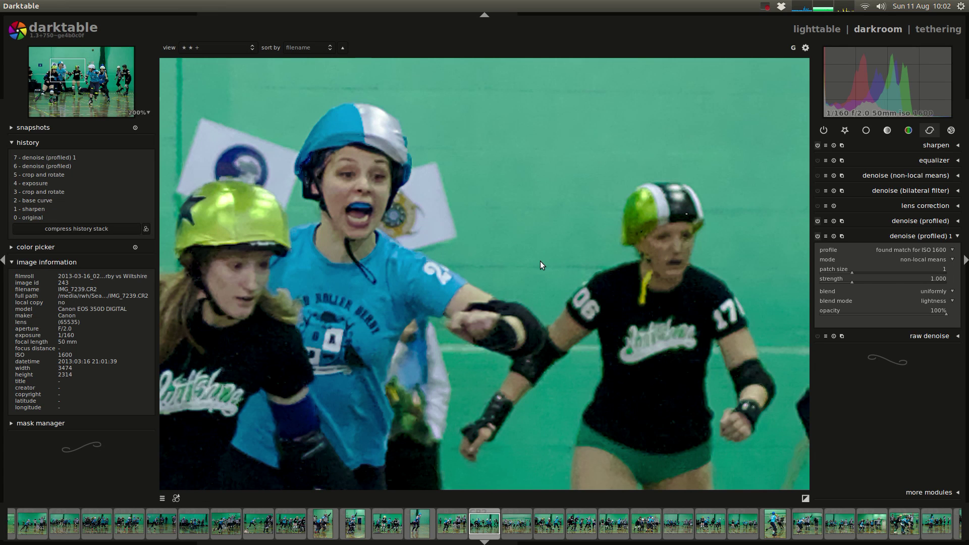
Reduce the denoise (profiled) 1 instance's strength to 0.772 with opacity at 100%, and inspect the skaters' lower bodies
{"action": "left_click", "coordinate": [923, 314]}
{"action": "double_click", "coordinate": [923, 313]}
{"action": "left_click", "coordinate": [835, 281]}
{"action": "left_click_drag", "start_coordinate": [840, 281], "coordinate": [843, 281]}
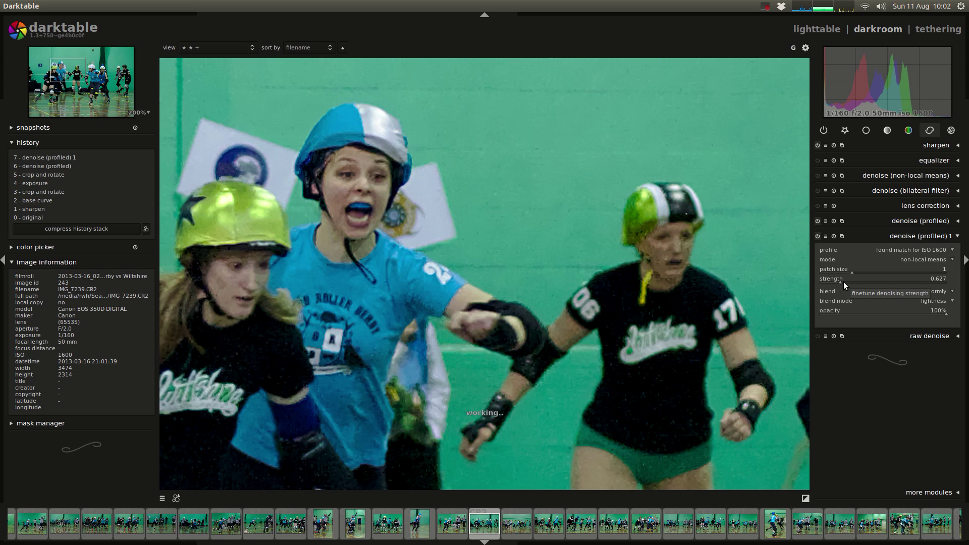
{"action": "left_click", "coordinate": [843, 282]}
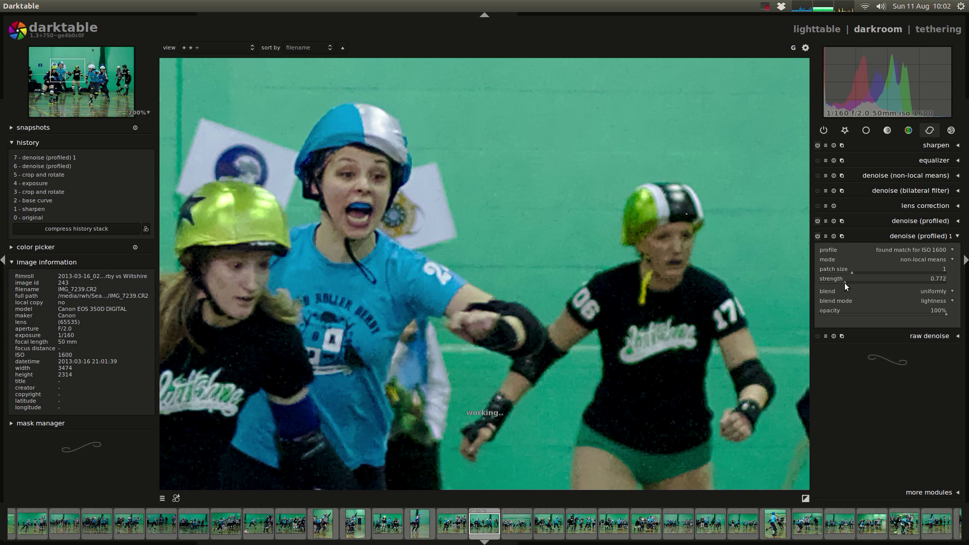
{"action": "left_click_drag", "start_coordinate": [628, 405], "coordinate": [608, 241]}
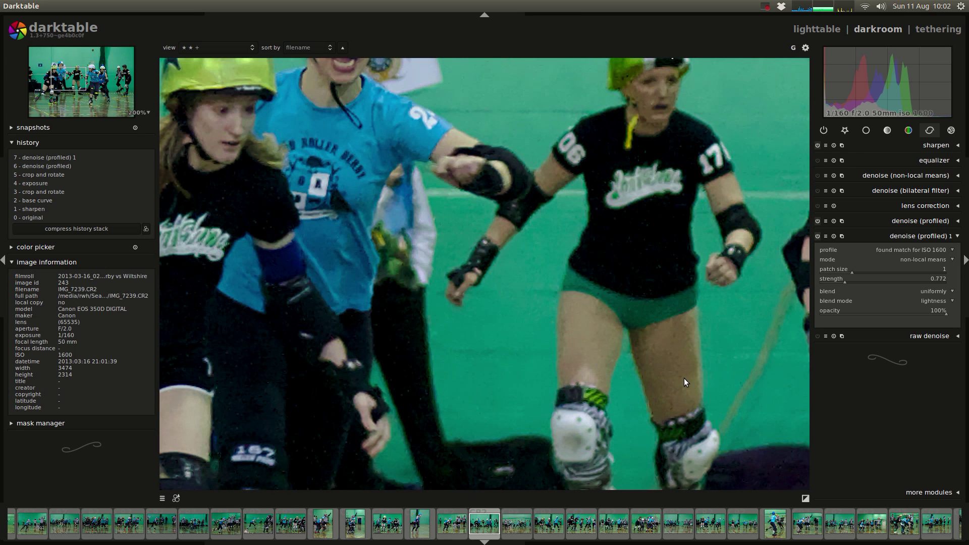
Raise the denoise (profiled) 1 instance's strength to 0.916 and inspect the skaters' faces and upper bodies
{"action": "left_click_drag", "start_coordinate": [591, 337], "coordinate": [582, 361]}
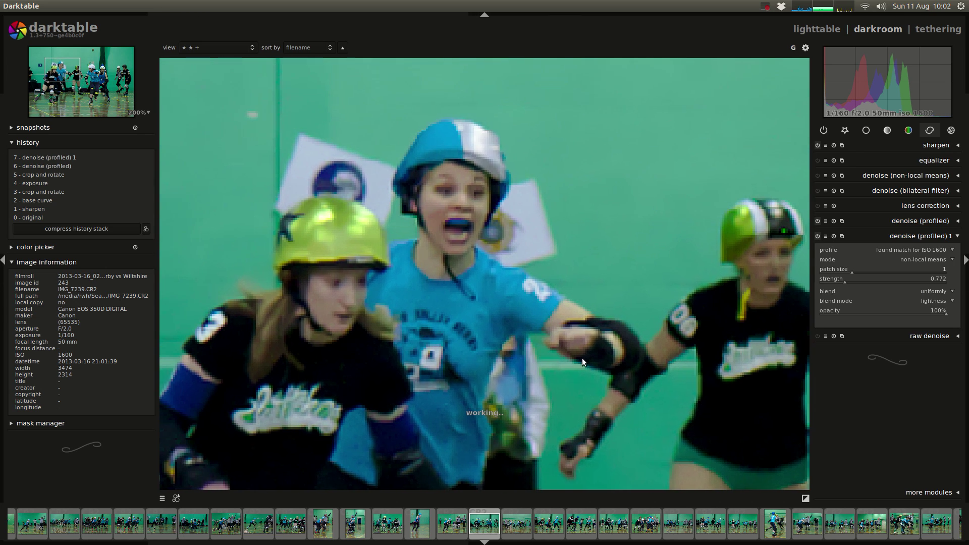
{"action": "left_click", "coordinate": [847, 280]}
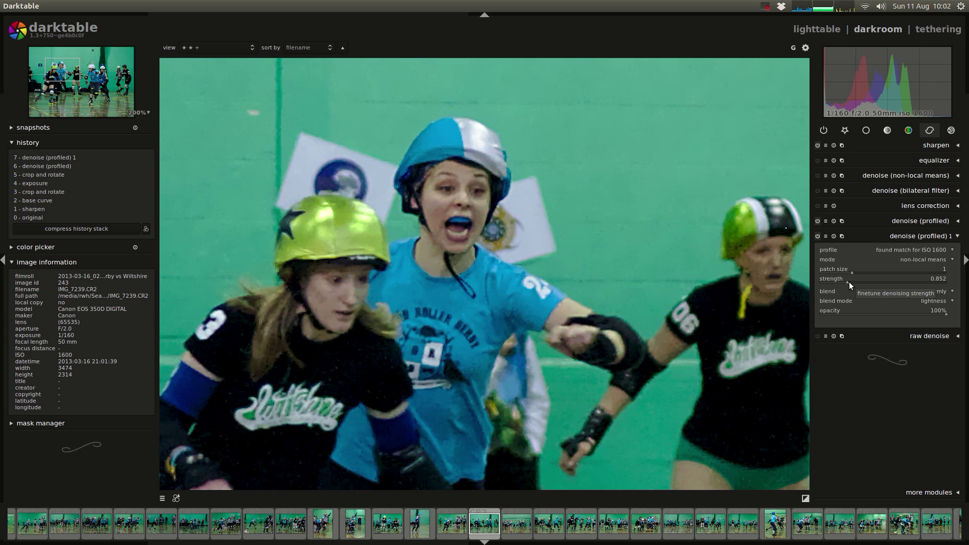
{"action": "left_click", "coordinate": [849, 281]}
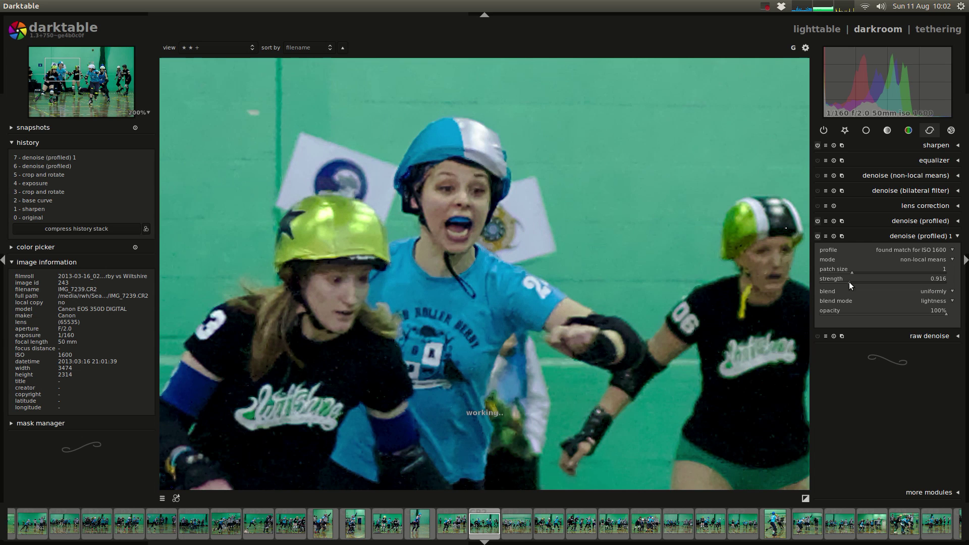
{"action": "left_click_drag", "start_coordinate": [680, 255], "coordinate": [596, 234]}
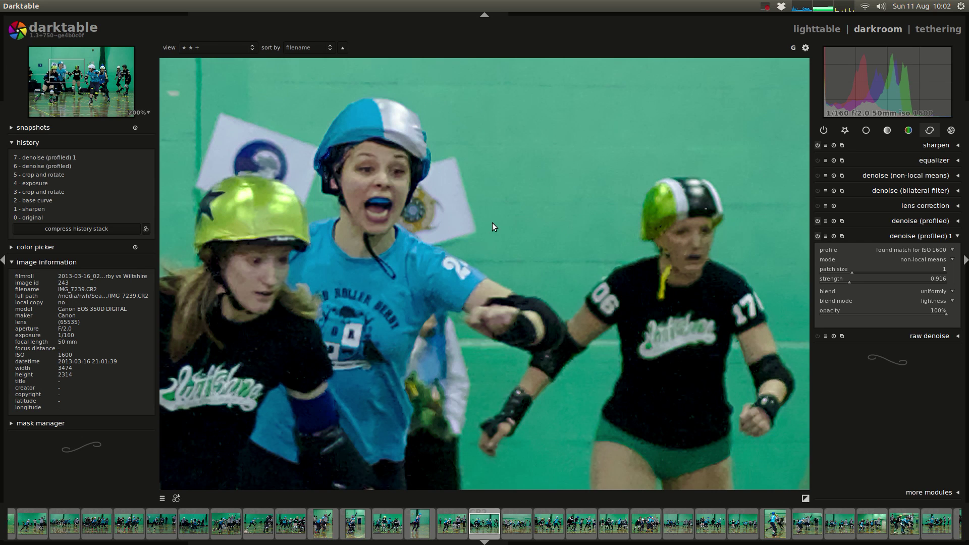
Take a snapshot of the denoised image and return the edit history to step 5, crop and rotate
{"action": "left_click", "coordinate": [33, 142]}
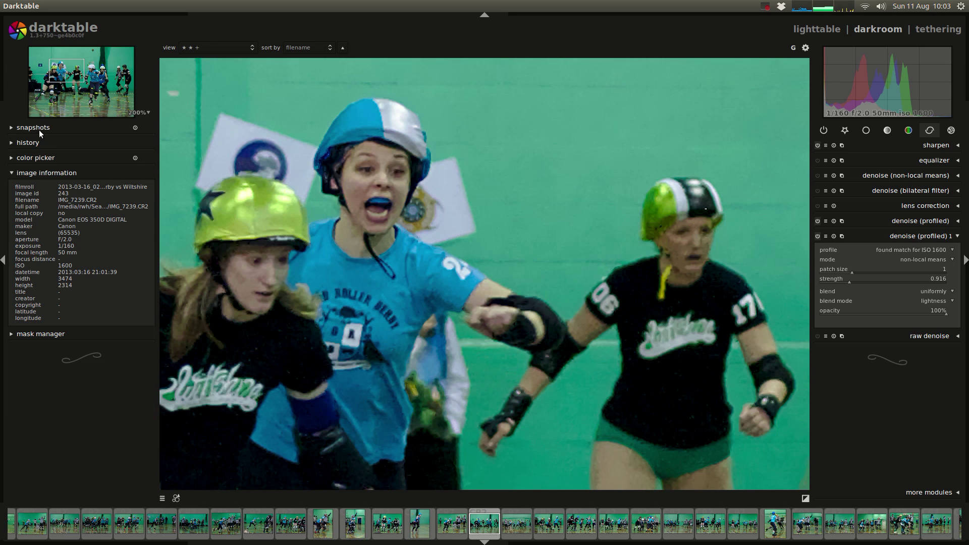
{"action": "left_click", "coordinate": [38, 129]}
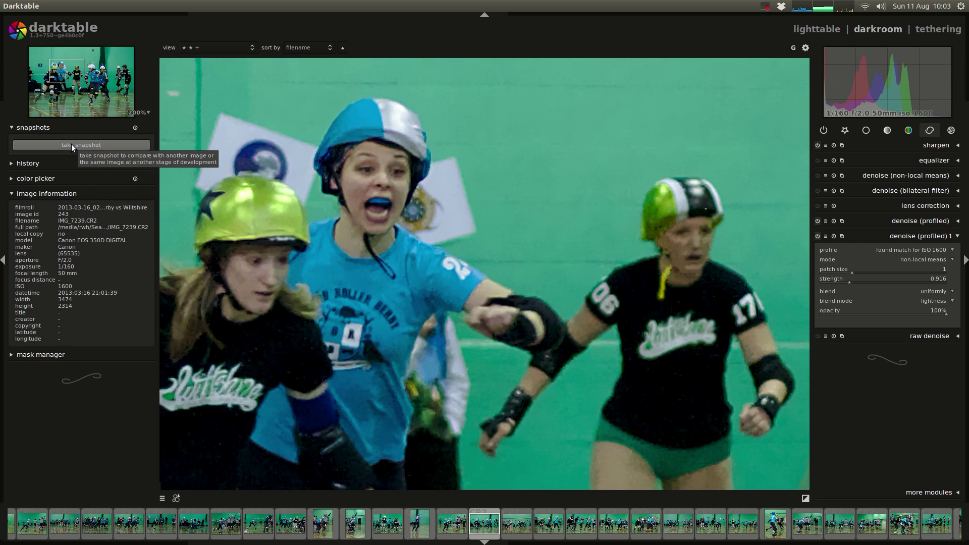
{"action": "left_click", "coordinate": [71, 144]}
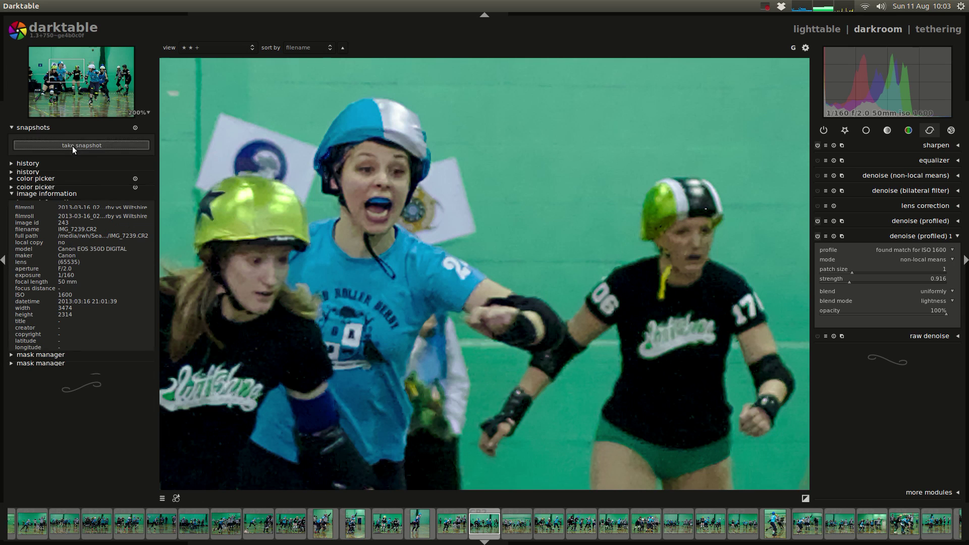
{"action": "left_click", "coordinate": [27, 172]}
{"action": "left_click", "coordinate": [70, 205]}
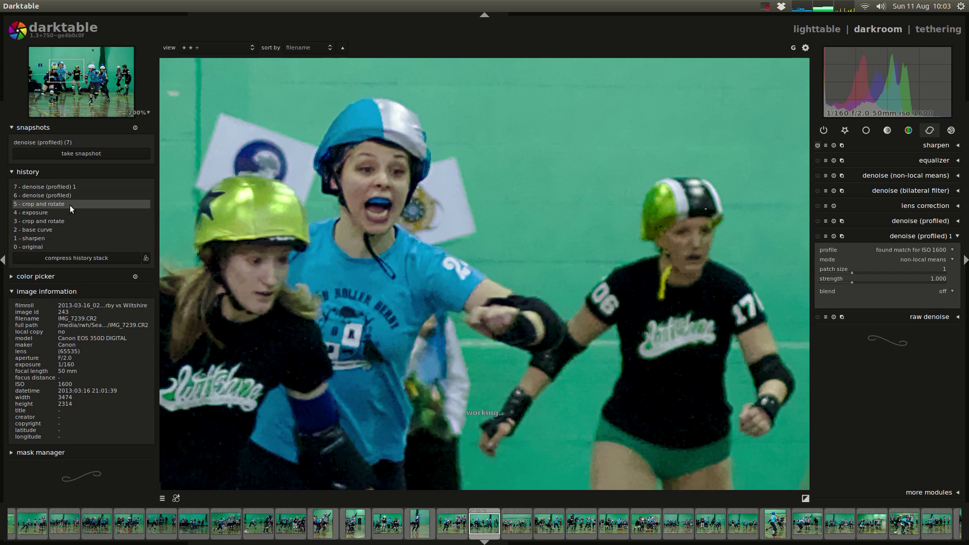
Overlay the denoised snapshot and sweep the split line across the skaters to compare it with the undenoised photo
{"action": "left_click", "coordinate": [43, 144]}
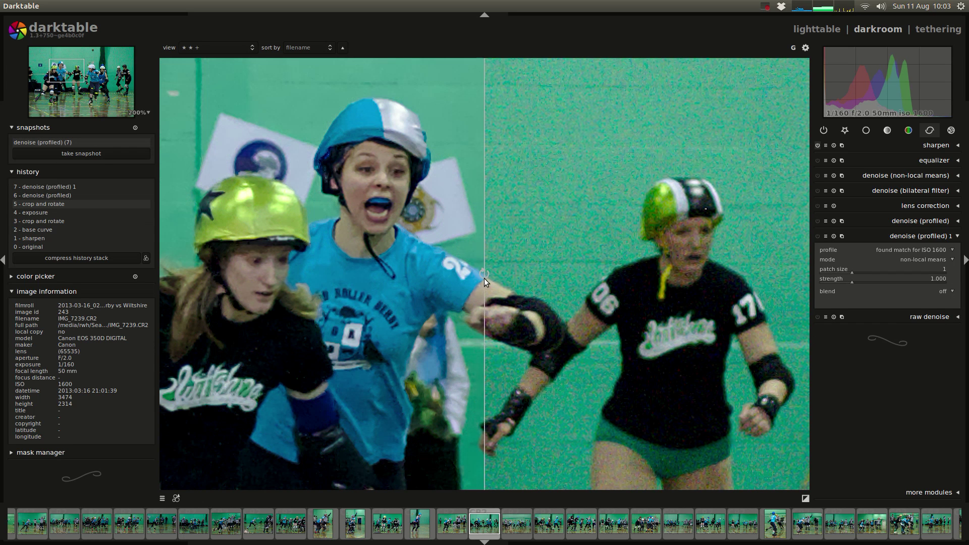
{"action": "left_click_drag", "start_coordinate": [484, 292], "coordinate": [725, 304]}
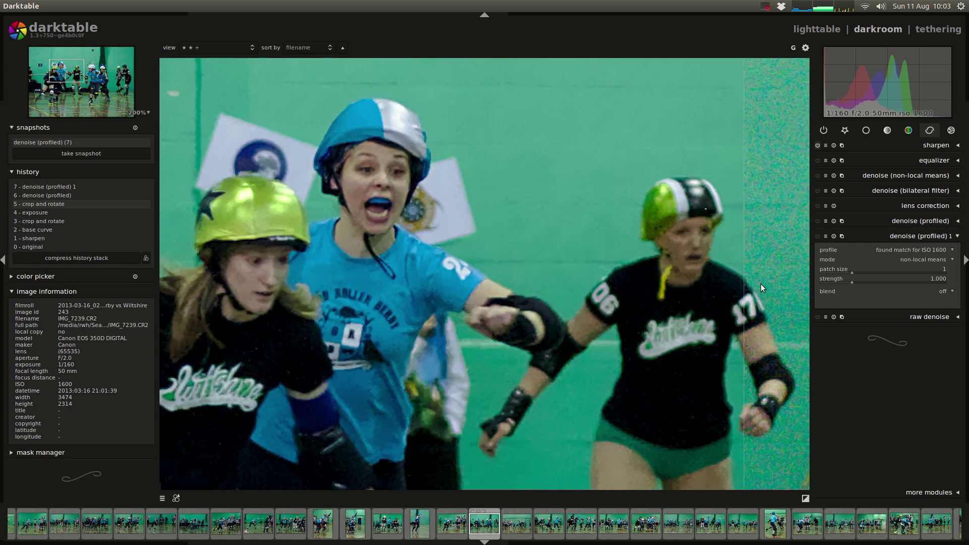
{"action": "left_click_drag", "start_coordinate": [746, 283], "coordinate": [586, 284]}
{"action": "left_click_drag", "start_coordinate": [573, 286], "coordinate": [530, 320]}
{"action": "scroll", "coordinate": [408, 275], "scroll_direction": "down", "scroll_amount": 2}
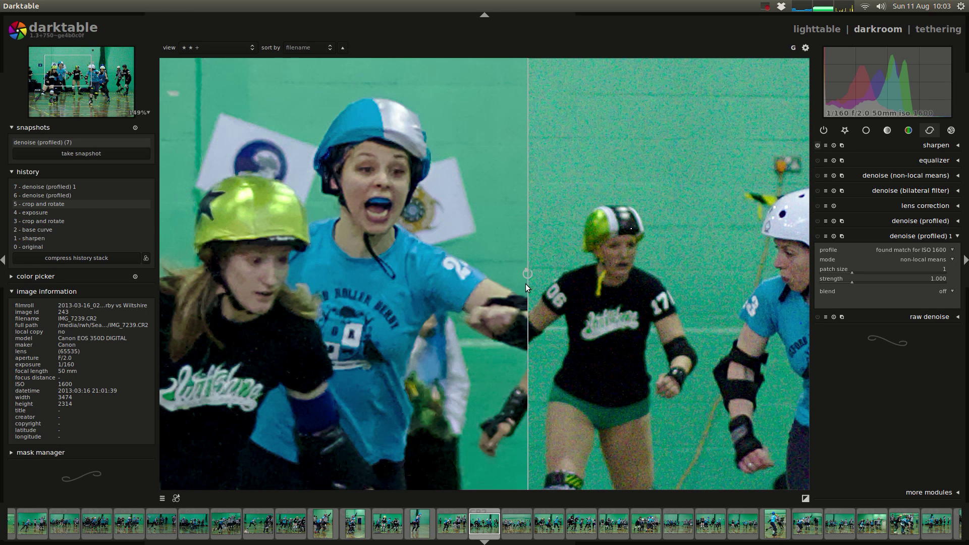
Hide the snapshot to view the whole noisy photo, and show it again to compare at a reduced zoom
{"action": "left_click", "coordinate": [86, 143]}
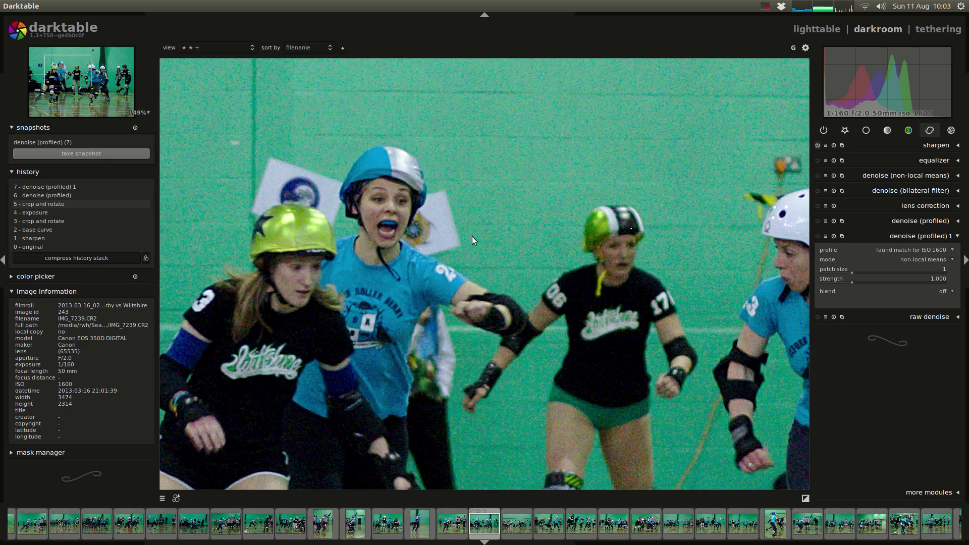
{"action": "scroll", "coordinate": [511, 245], "scroll_direction": "down", "scroll_amount": 2}
{"action": "scroll", "coordinate": [509, 237], "scroll_direction": "down", "scroll_amount": 3}
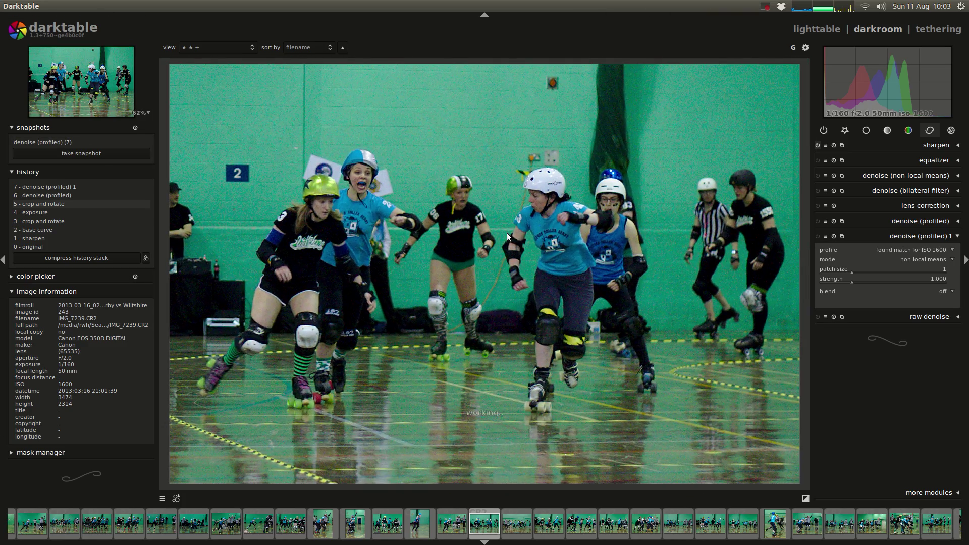
{"action": "scroll", "coordinate": [507, 232], "scroll_direction": "down", "scroll_amount": 1}
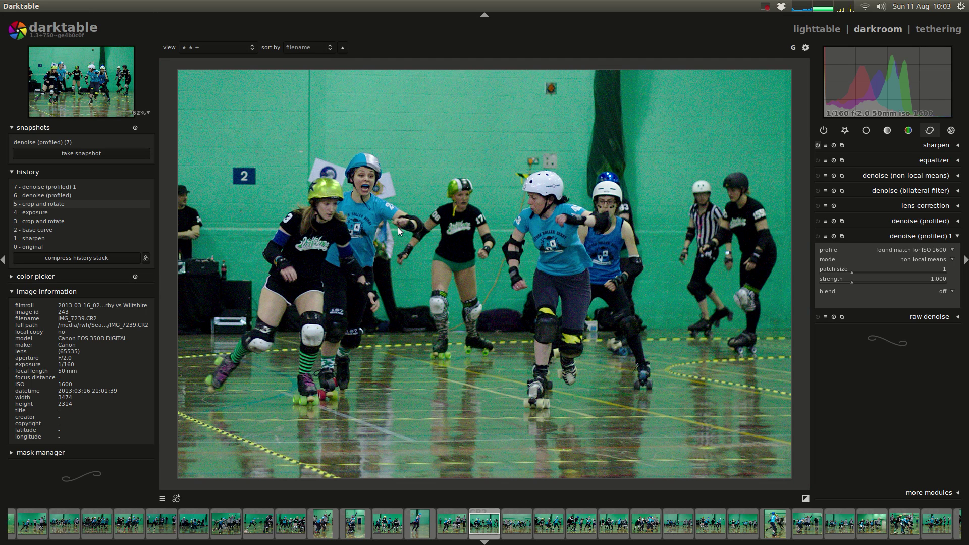
{"action": "left_click", "coordinate": [50, 143]}
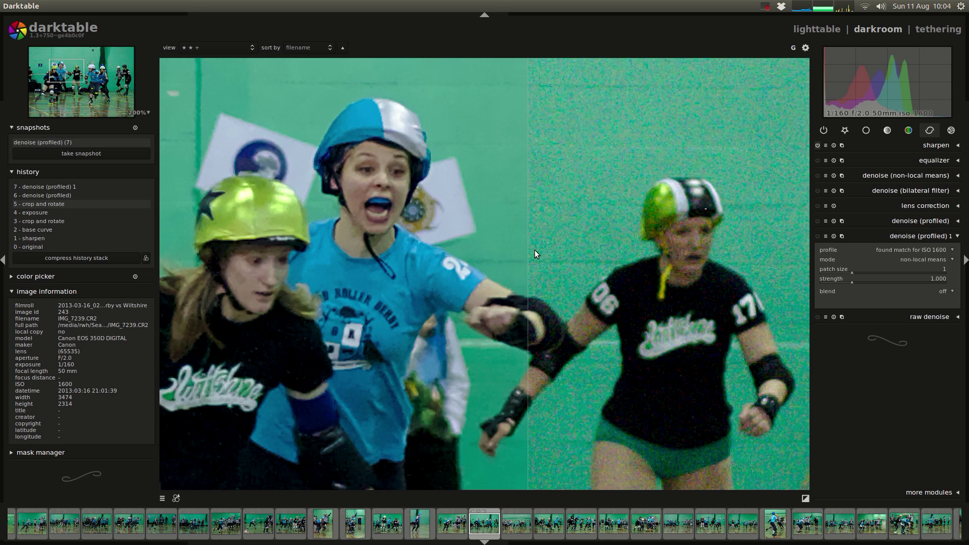
{"action": "scroll", "coordinate": [534, 250], "scroll_direction": "down", "scroll_amount": 3}
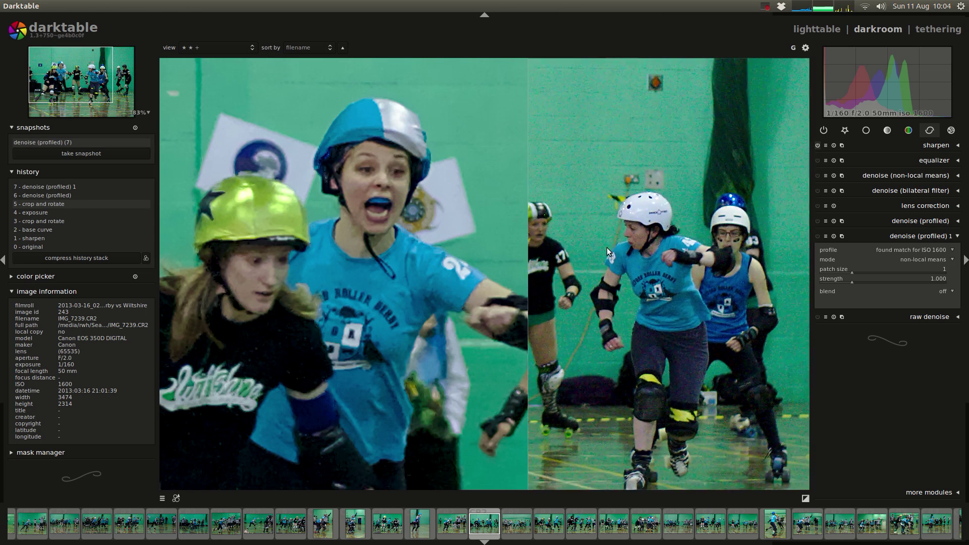
{"action": "scroll", "coordinate": [606, 247], "scroll_direction": "down", "scroll_amount": 1}
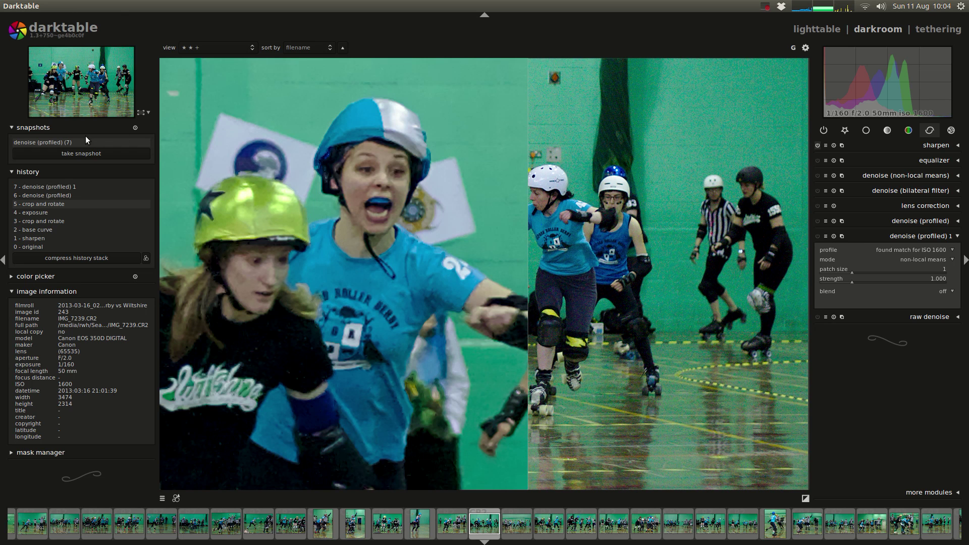
Clear the snapshots, take a new one of the whole undenoised photo, and restore history step 7, denoise (profiled) 1
{"action": "left_click", "coordinate": [135, 126]}
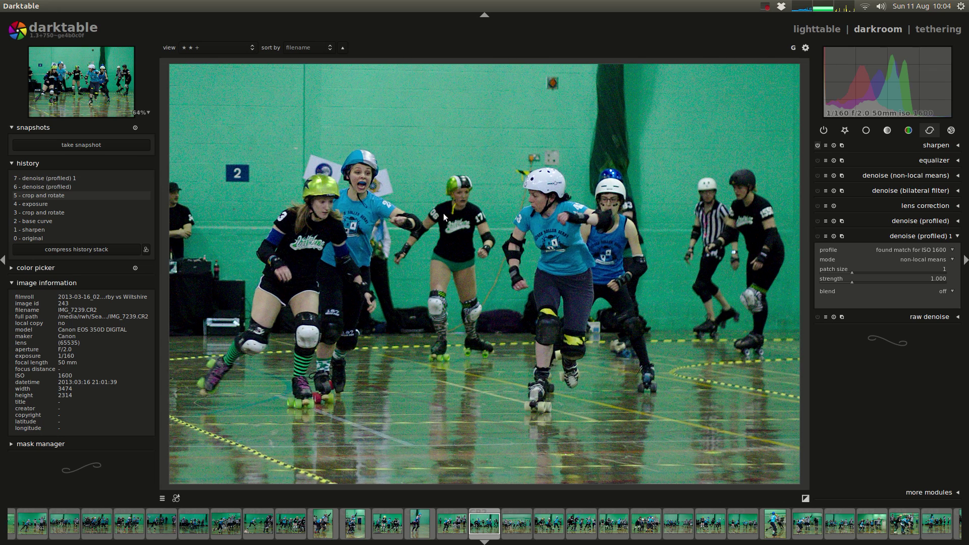
{"action": "left_click", "coordinate": [81, 145]}
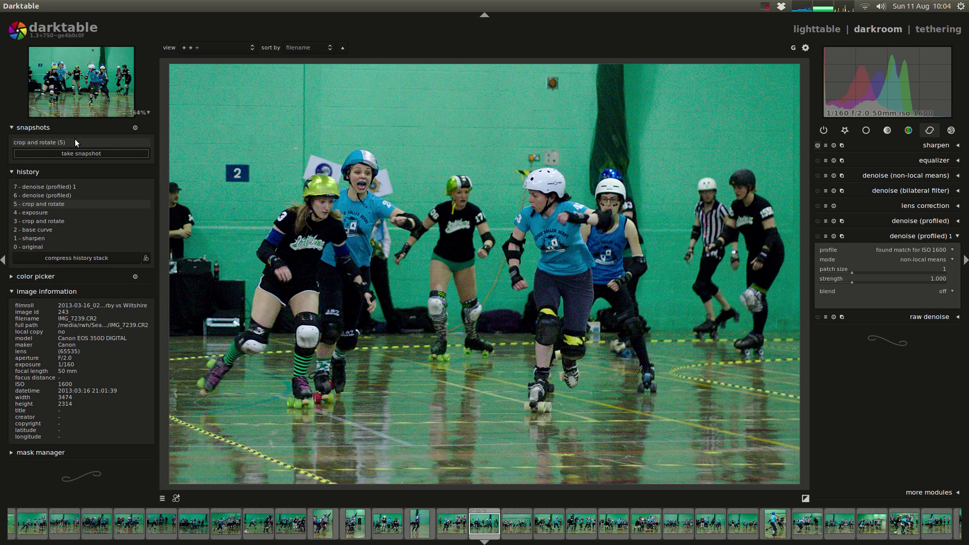
{"action": "left_click", "coordinate": [52, 188]}
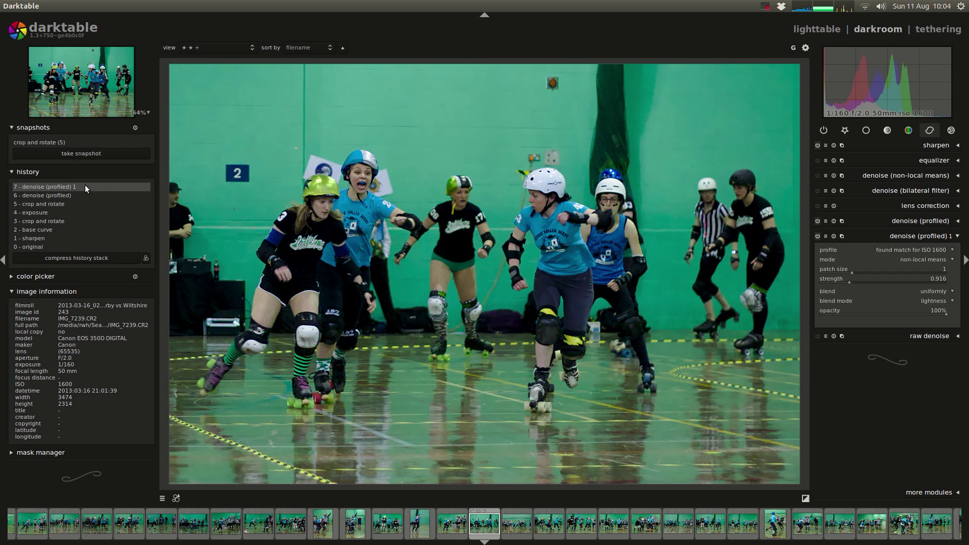
Compare the noisy snapshot with the denoised full image by moving the split line, and collapse the snapshots module
{"action": "left_click", "coordinate": [62, 142]}
{"action": "left_click_drag", "start_coordinate": [503, 246], "coordinate": [134, 150]}
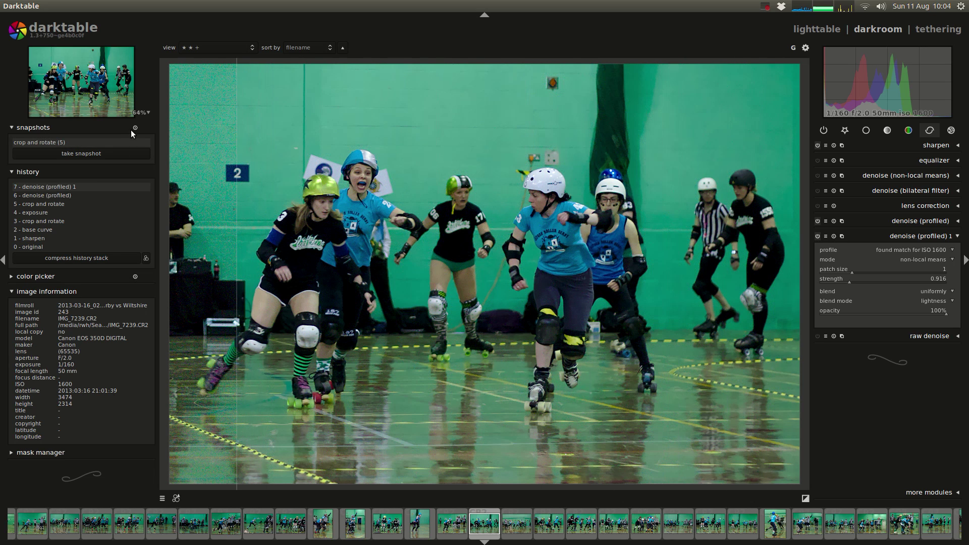
{"action": "left_click", "coordinate": [65, 128]}
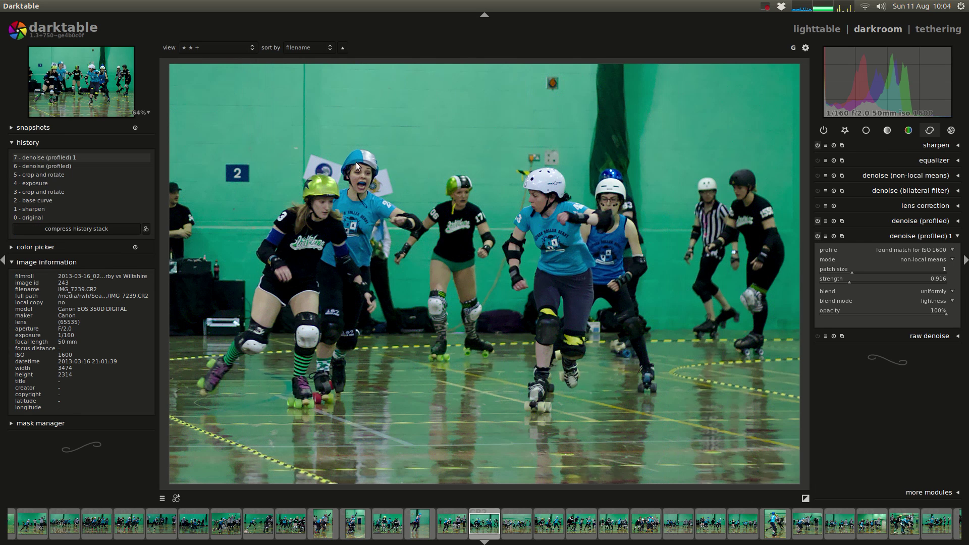
Switch off both denoise (profiled) instances and collapse their settings
{"action": "scroll", "coordinate": [356, 162], "scroll_direction": "up", "scroll_amount": 5}
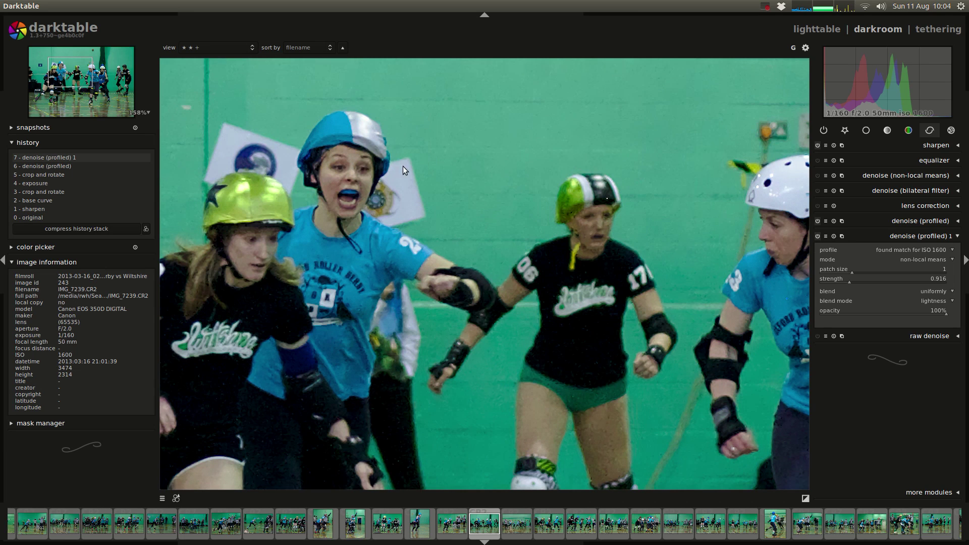
{"action": "left_click", "coordinate": [819, 237]}
{"action": "left_click", "coordinate": [818, 225]}
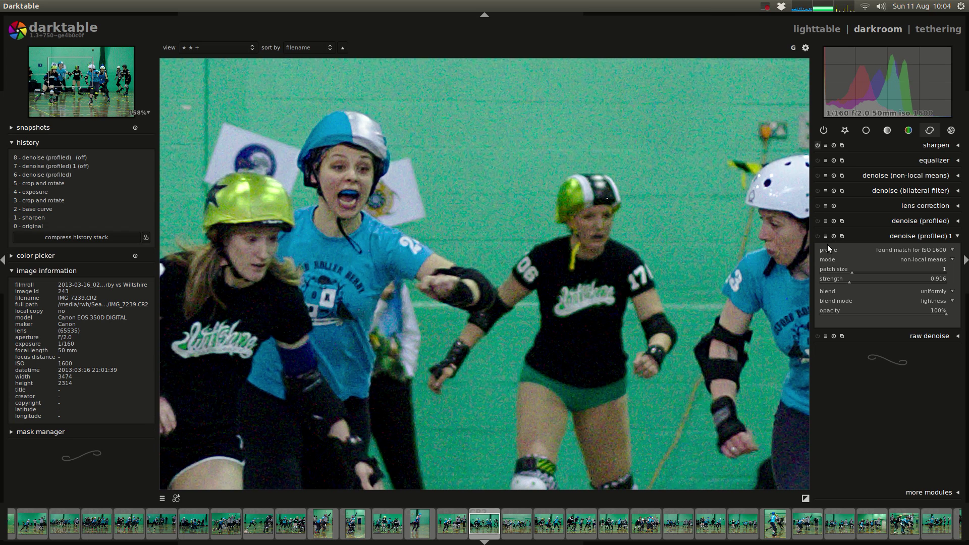
{"action": "left_click", "coordinate": [902, 237]}
{"action": "left_click", "coordinate": [907, 222]}
{"action": "left_click", "coordinate": [907, 221]}
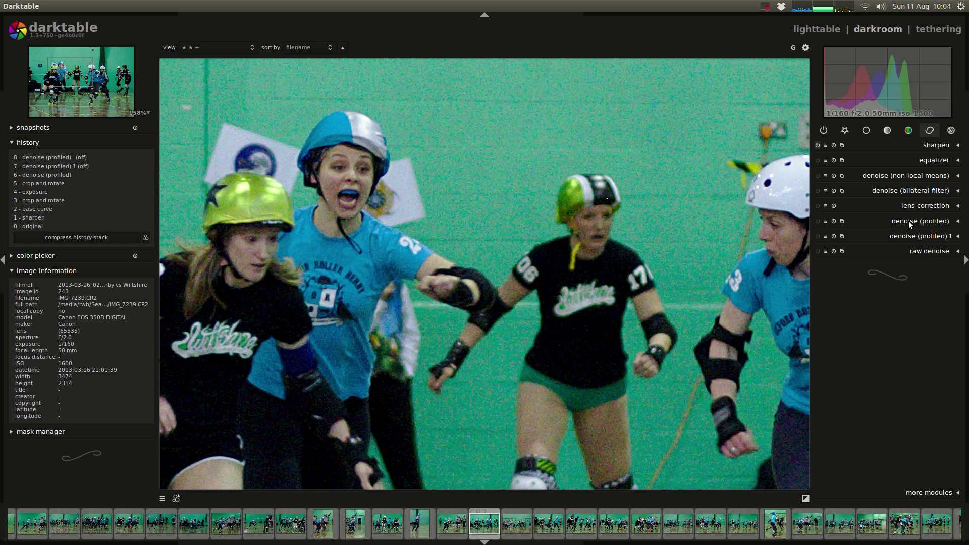
Open the sharpen module's settings and set the amount to 1.590 and the radius to 4.948
{"action": "left_click", "coordinate": [936, 145]}
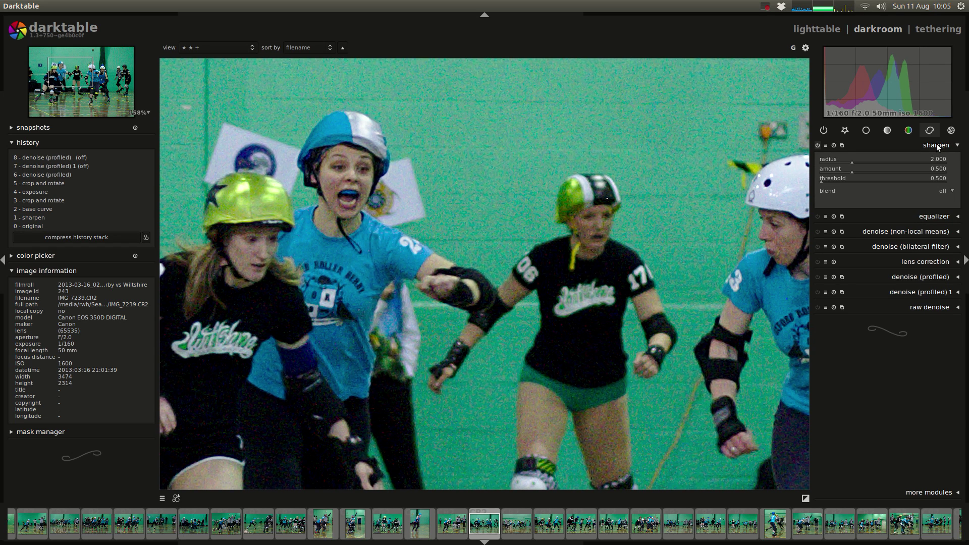
{"action": "left_click_drag", "start_coordinate": [878, 173], "coordinate": [901, 171]}
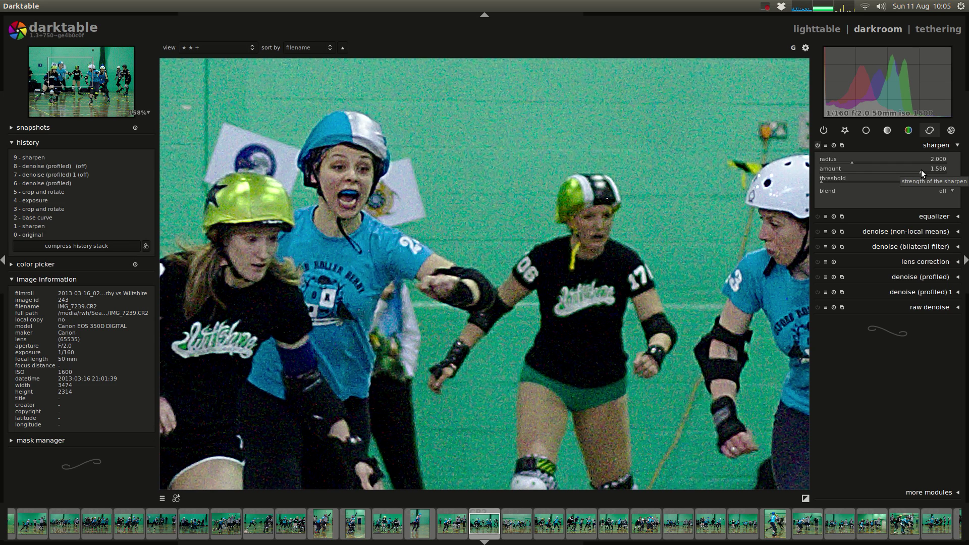
{"action": "left_click", "coordinate": [871, 160]}
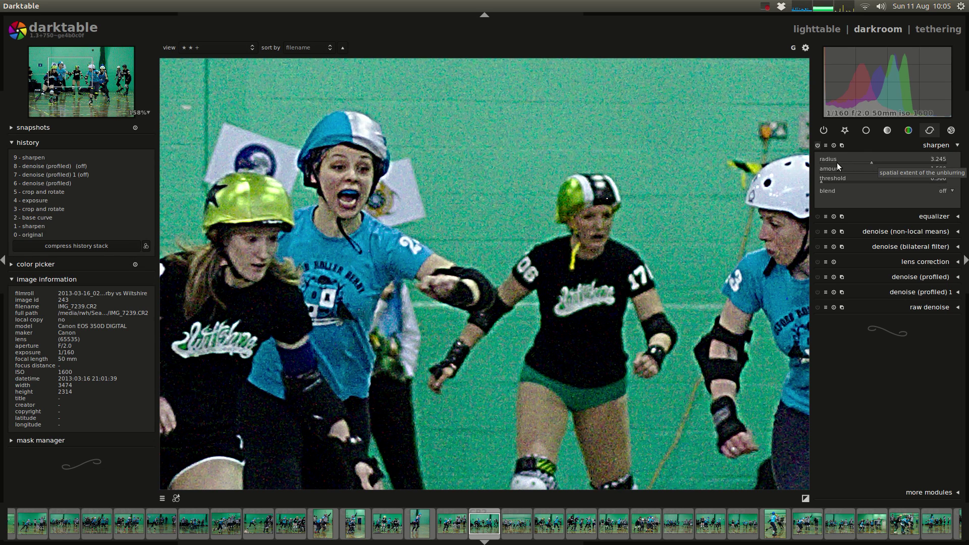
{"action": "left_click", "coordinate": [899, 161]}
{"action": "left_click", "coordinate": [912, 160]}
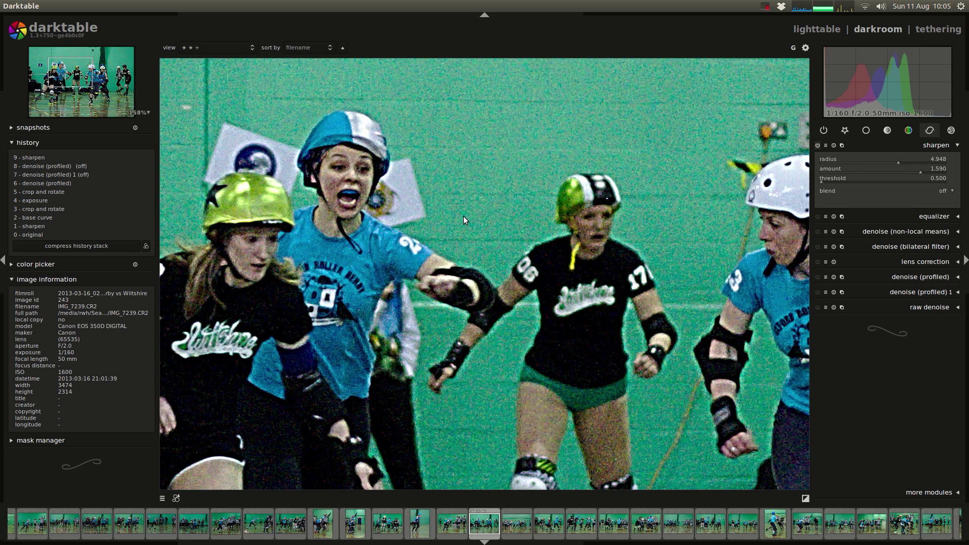
Toggle sharpen off and on repeatedly to compare its effect on the noise, leaving it on
{"action": "scroll", "coordinate": [464, 220], "scroll_direction": "down", "scroll_amount": 4}
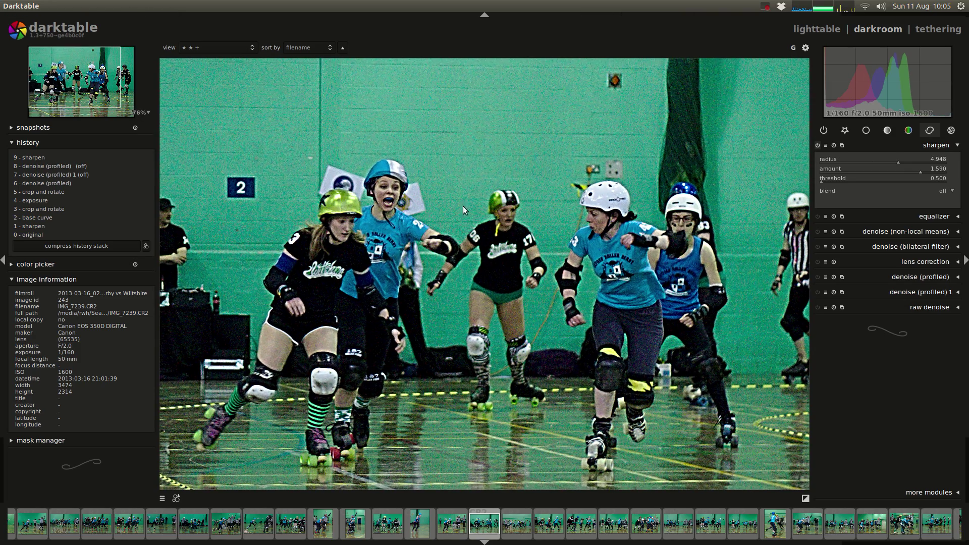
{"action": "left_click", "coordinate": [817, 145]}
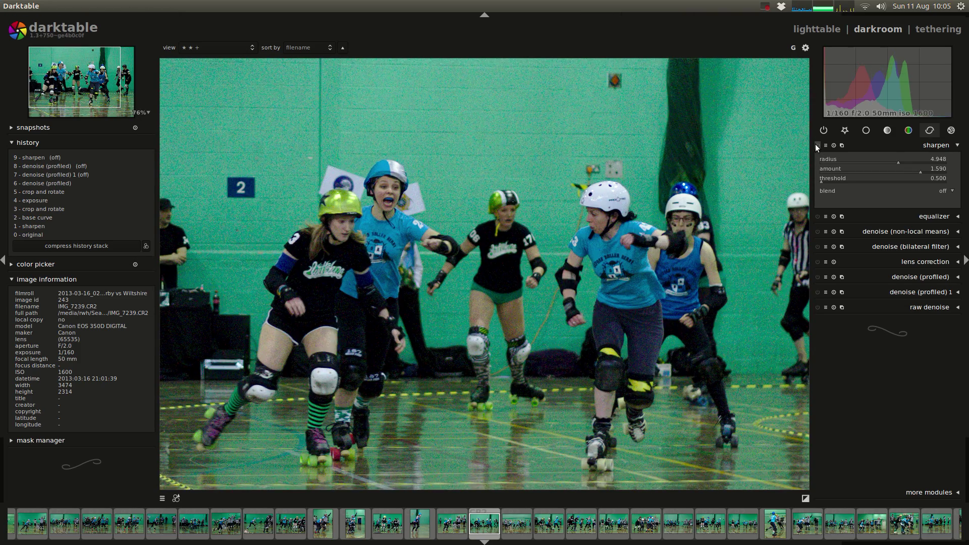
{"action": "left_click", "coordinate": [817, 145]}
{"action": "left_click", "coordinate": [816, 146]}
{"action": "left_click", "coordinate": [817, 146]}
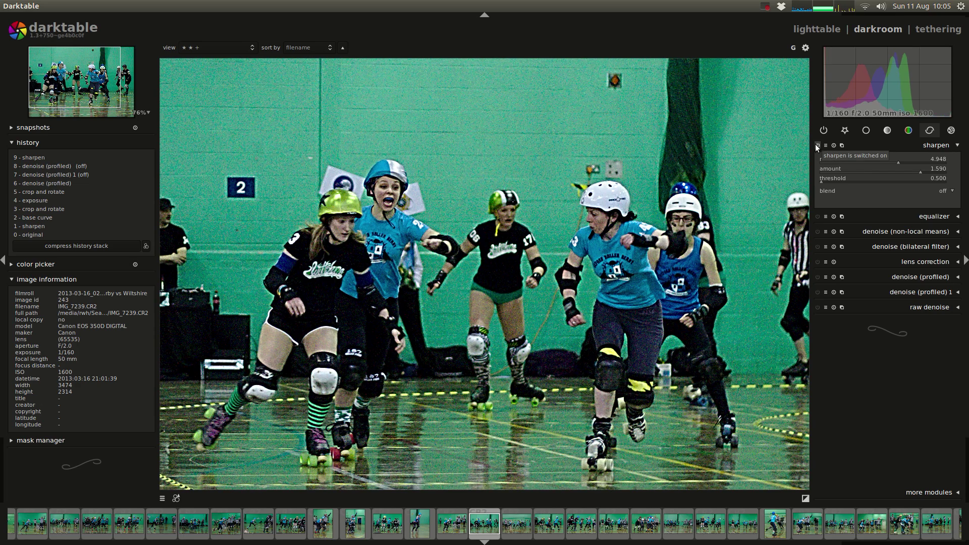
Try a sharpen threshold of 0.000, inspect the skaters up close, and set the threshold to 18.474
{"action": "left_click", "coordinate": [821, 181]}
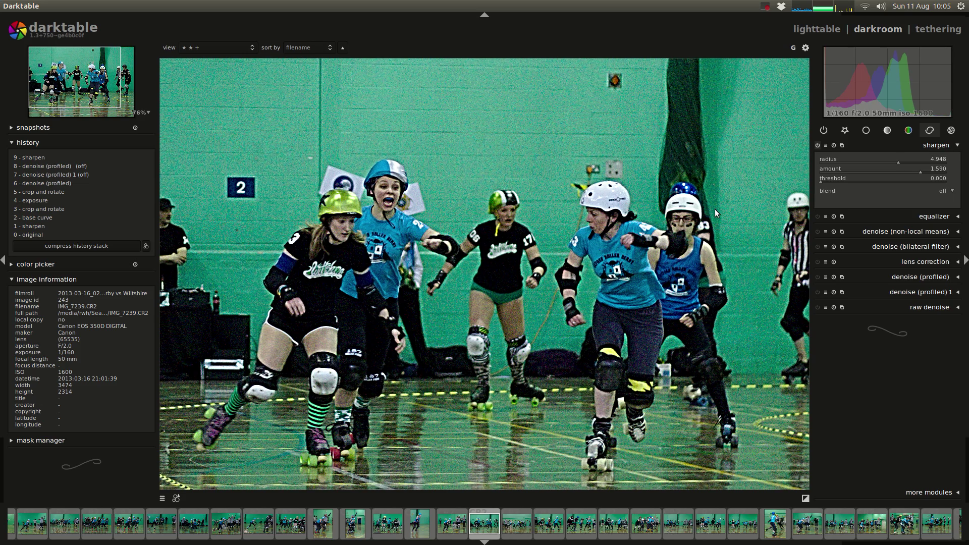
{"action": "scroll", "coordinate": [398, 214], "scroll_direction": "up", "scroll_amount": 3}
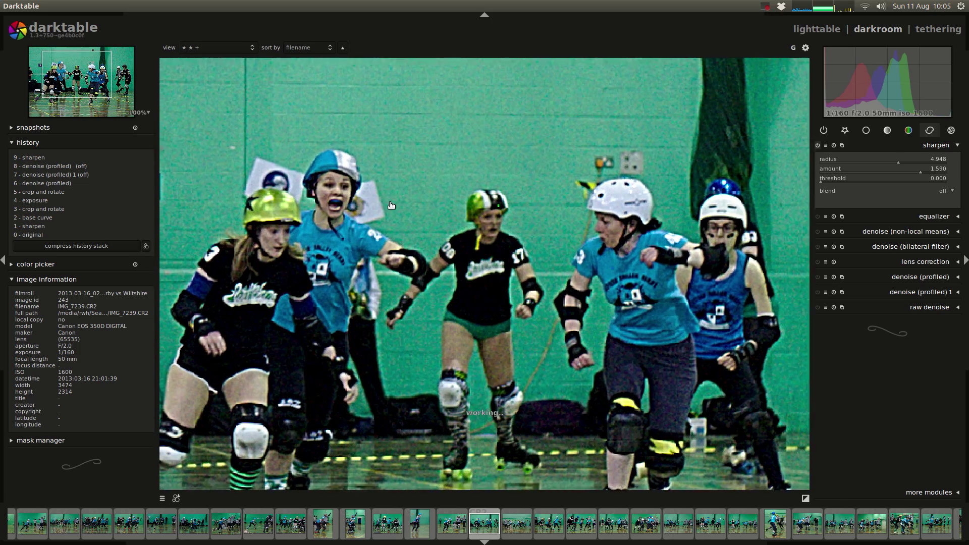
{"action": "left_click", "coordinate": [843, 181]}
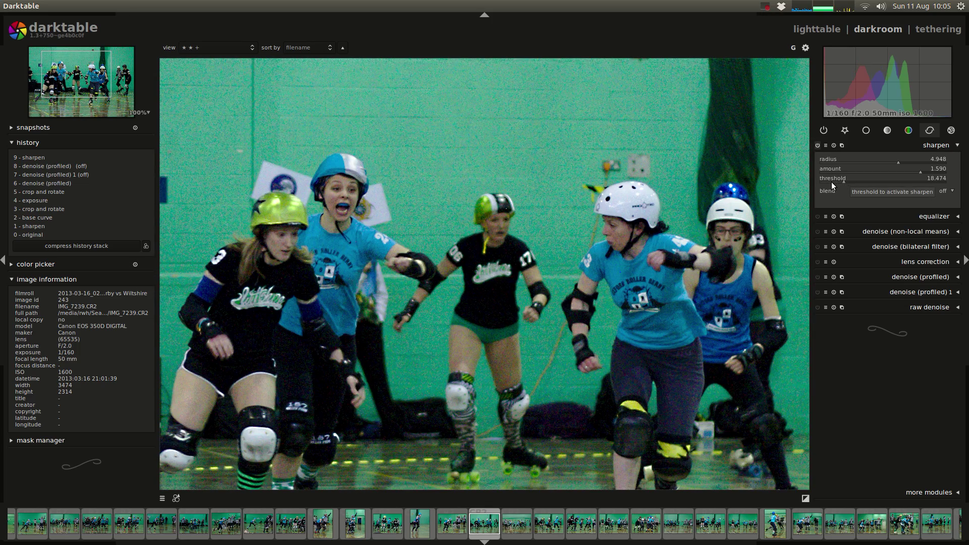
Try a sharpen threshold of 7.631 and toggle sharpen off and on repeatedly to compare the noise, leaving it on
{"action": "left_click", "coordinate": [830, 180]}
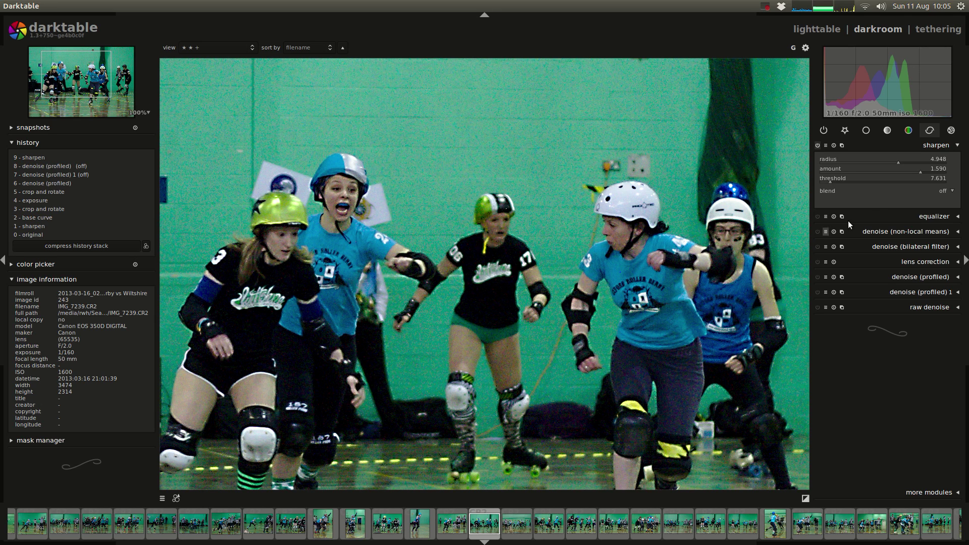
{"action": "left_click", "coordinate": [817, 146]}
{"action": "left_click", "coordinate": [816, 145]}
{"action": "middle_click", "coordinate": [470, 254]}
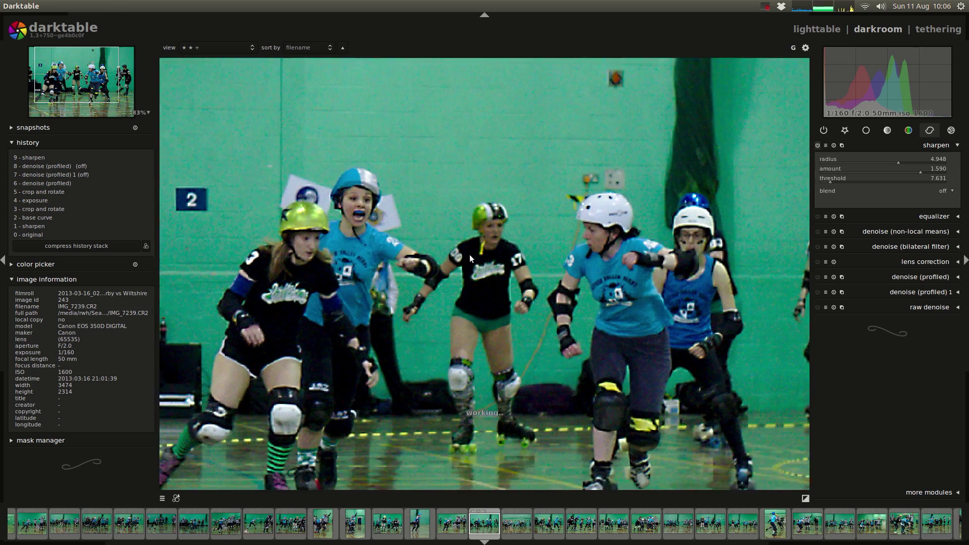
{"action": "left_click", "coordinate": [817, 145]}
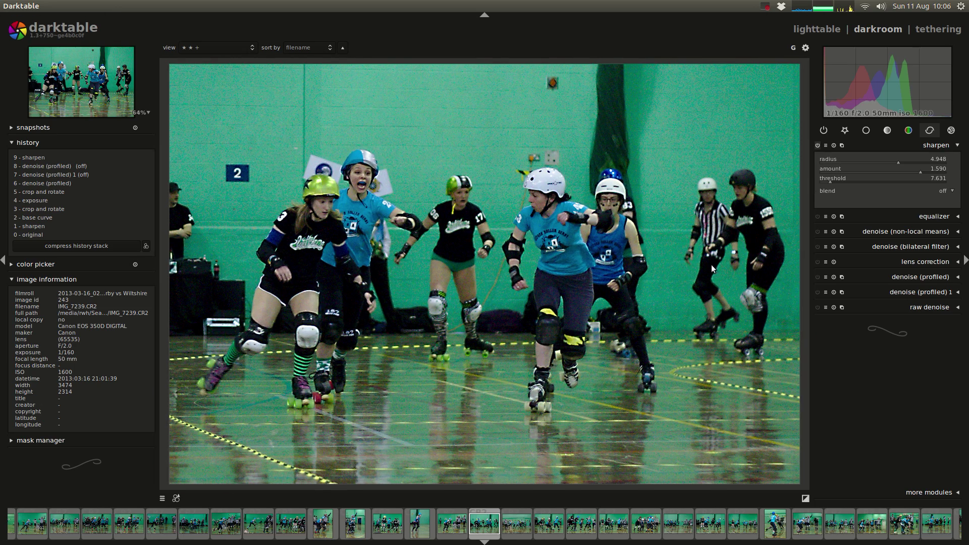
{"action": "left_click", "coordinate": [816, 147]}
{"action": "left_click", "coordinate": [816, 146]}
{"action": "left_click", "coordinate": [816, 146]}
{"action": "left_click", "coordinate": [817, 146]}
Try a sharpen threshold of 0.000 and inspect the noise on the wall and the skaters up close
{"action": "left_click_drag", "start_coordinate": [830, 180], "coordinate": [812, 182]}
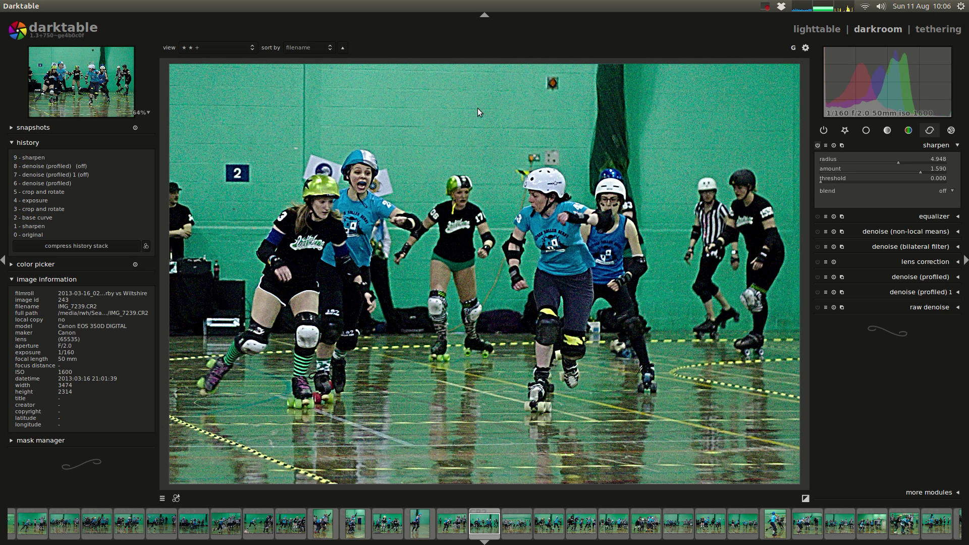
{"action": "scroll", "coordinate": [466, 156], "scroll_direction": "up", "scroll_amount": 6}
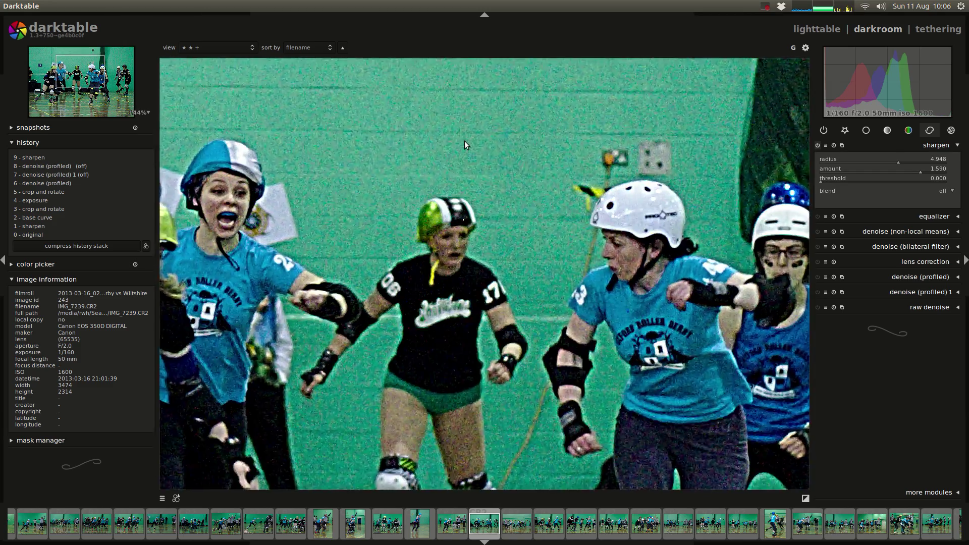
{"action": "left_click_drag", "start_coordinate": [316, 146], "coordinate": [746, 251]}
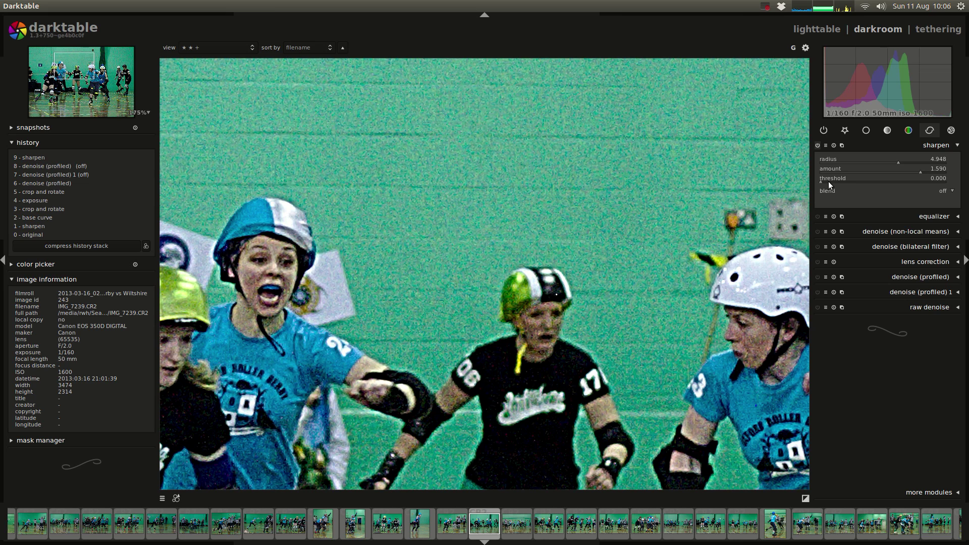
Adjust the sharpen threshold in small increments, going up to 1.800 and settling on 1.200
{"action": "scroll", "coordinate": [828, 181], "scroll_direction": "up", "scroll_amount": 2}
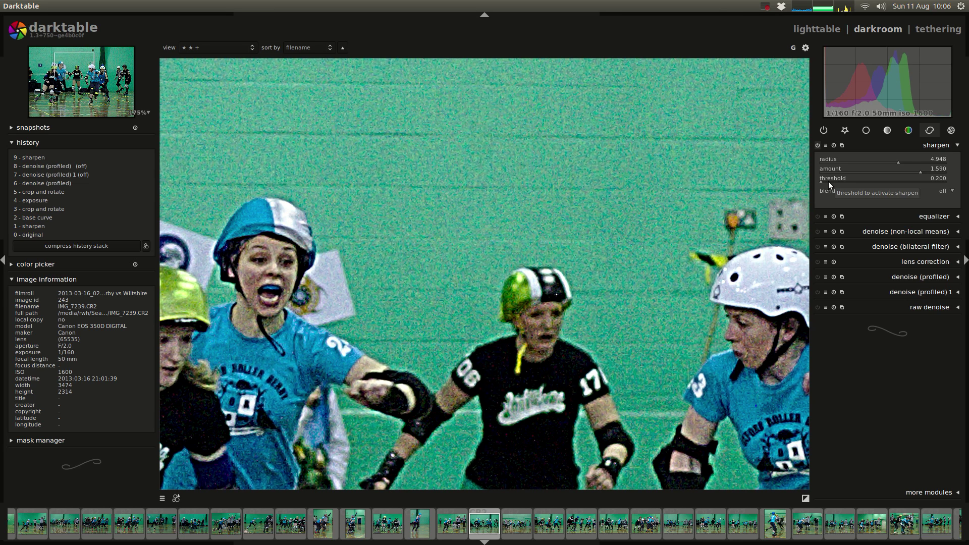
{"action": "scroll", "coordinate": [828, 181], "scroll_direction": "up", "scroll_amount": 7}
{"action": "scroll", "coordinate": [828, 181], "scroll_direction": "up", "scroll_amount": 2}
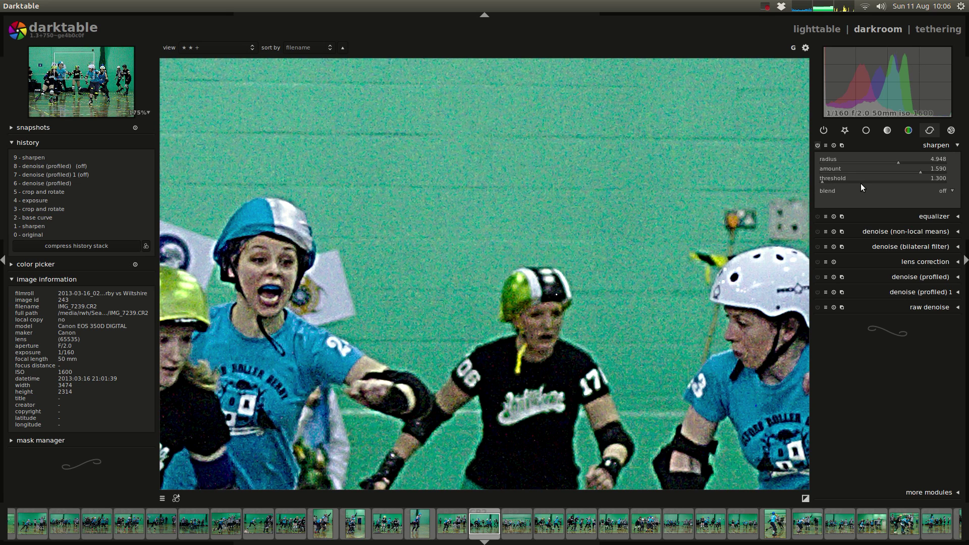
{"action": "scroll", "coordinate": [849, 180], "scroll_direction": "up", "scroll_amount": 5}
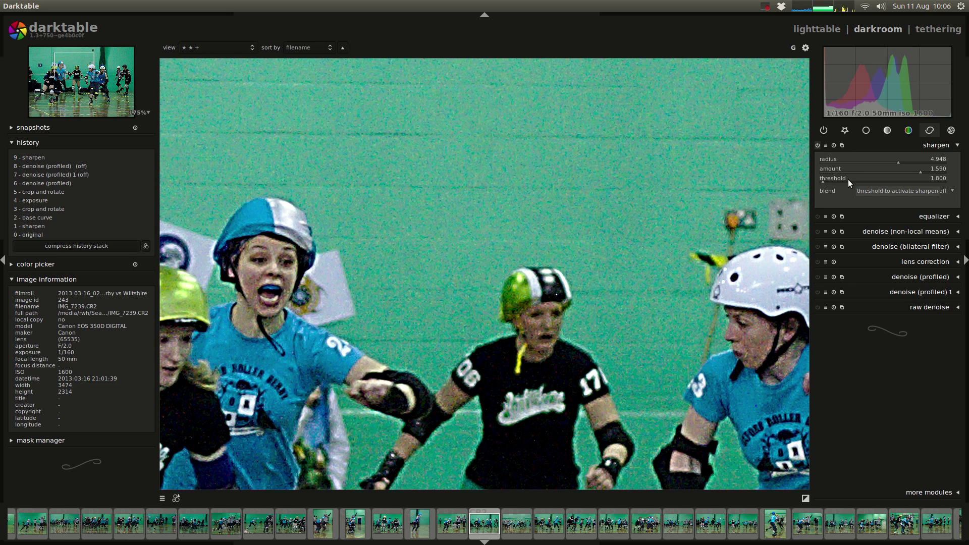
{"action": "scroll", "coordinate": [844, 182], "scroll_direction": "down", "scroll_amount": 6}
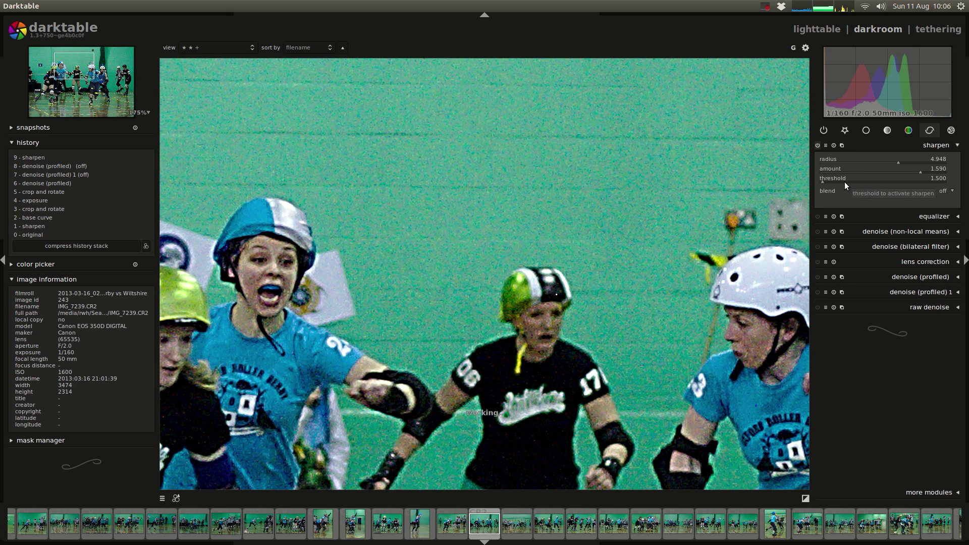
Reset the sharpen amount to 0.500 and radius to 2.000, briefly trying an amount of 0.803
{"action": "left_click", "coordinate": [850, 171]}
{"action": "double_click", "coordinate": [897, 162]}
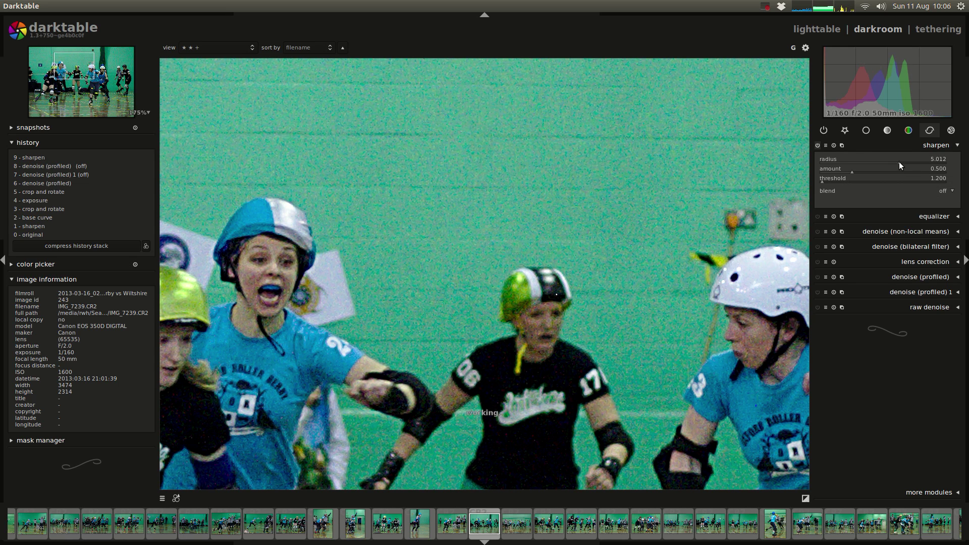
{"action": "left_click", "coordinate": [870, 171]}
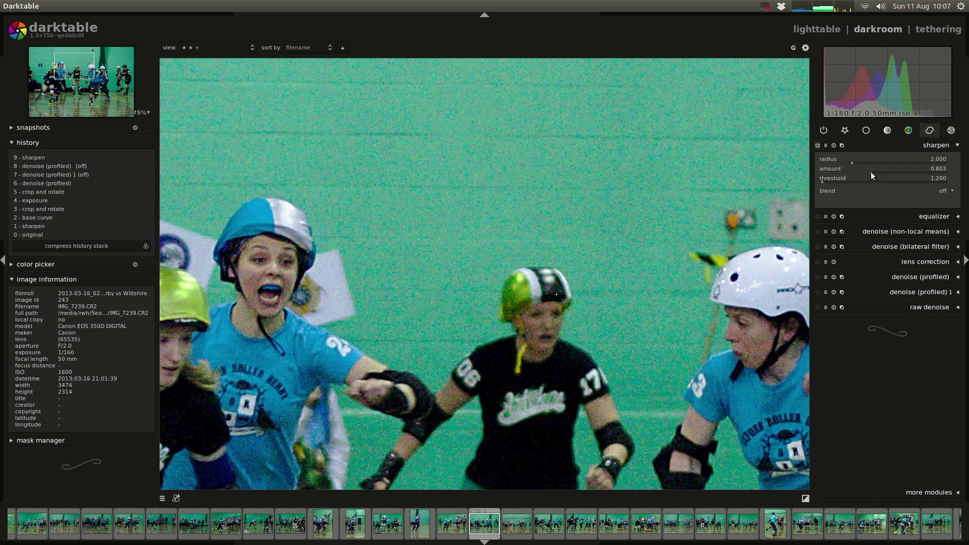
{"action": "double_click", "coordinate": [871, 172]}
Collapse the sharpen settings and open the demosaic module's settings
{"action": "left_click", "coordinate": [873, 148]}
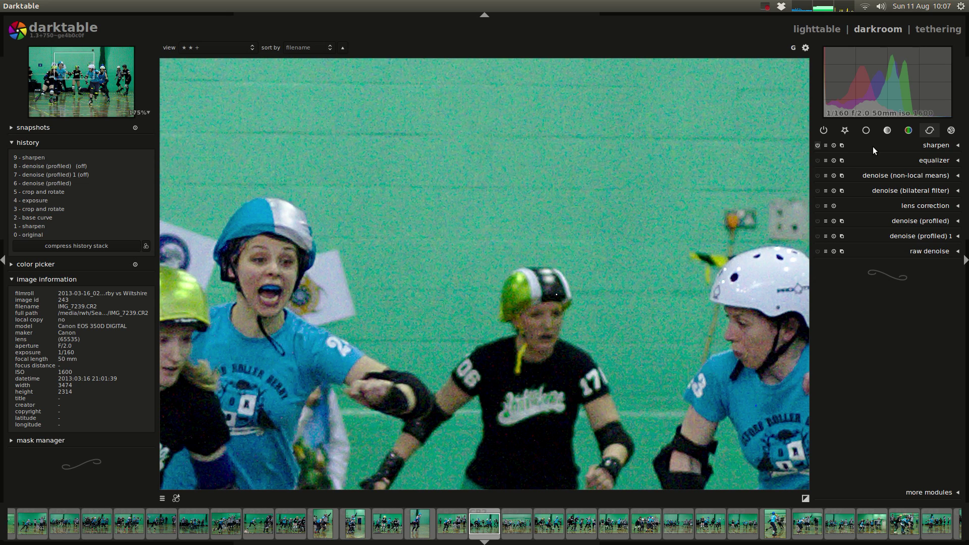
{"action": "left_click", "coordinate": [866, 131]}
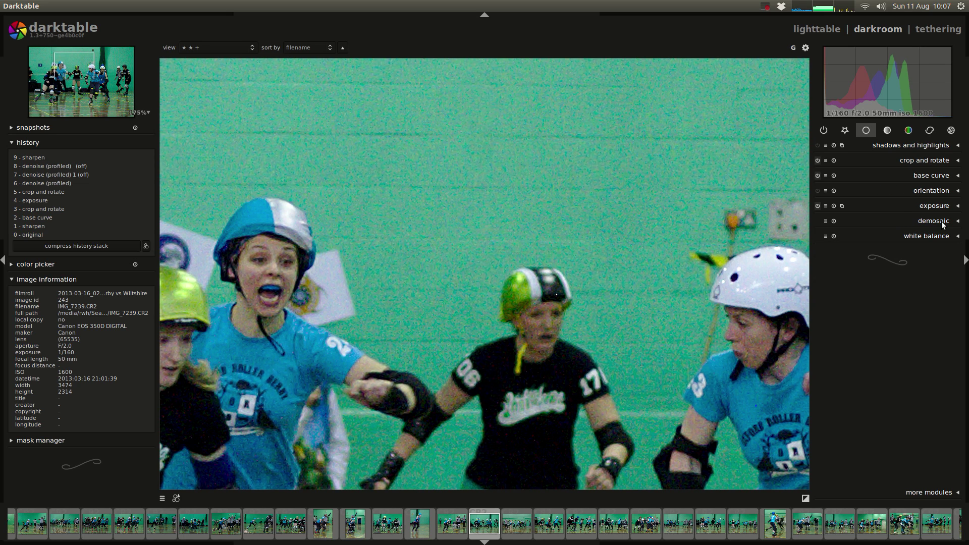
{"action": "left_click", "coordinate": [942, 221]}
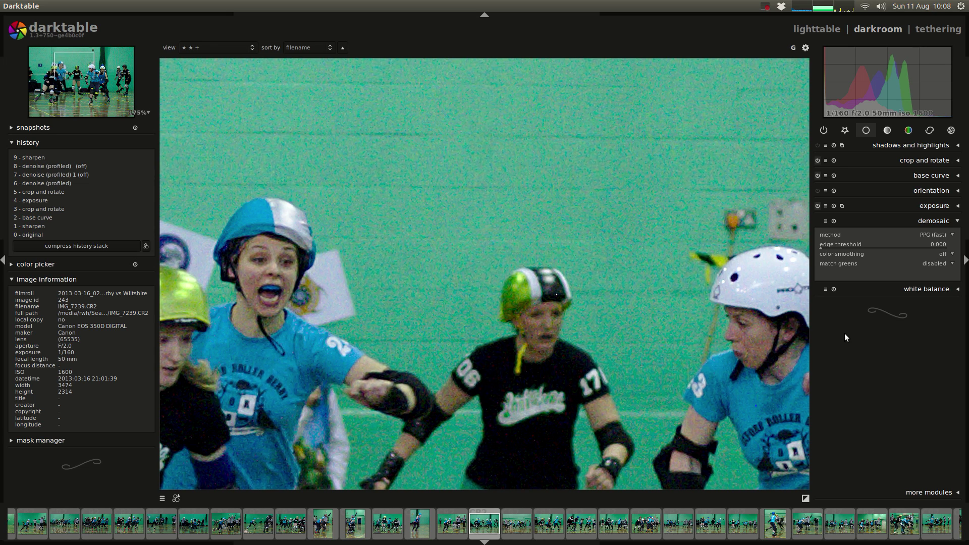
Switch to Chromium, open Wikipedia's Bayer filter article in a new tab, examine its sensor mosaic diagrams, and return to darktable
{"action": "key", "text": "alt+Tab"}
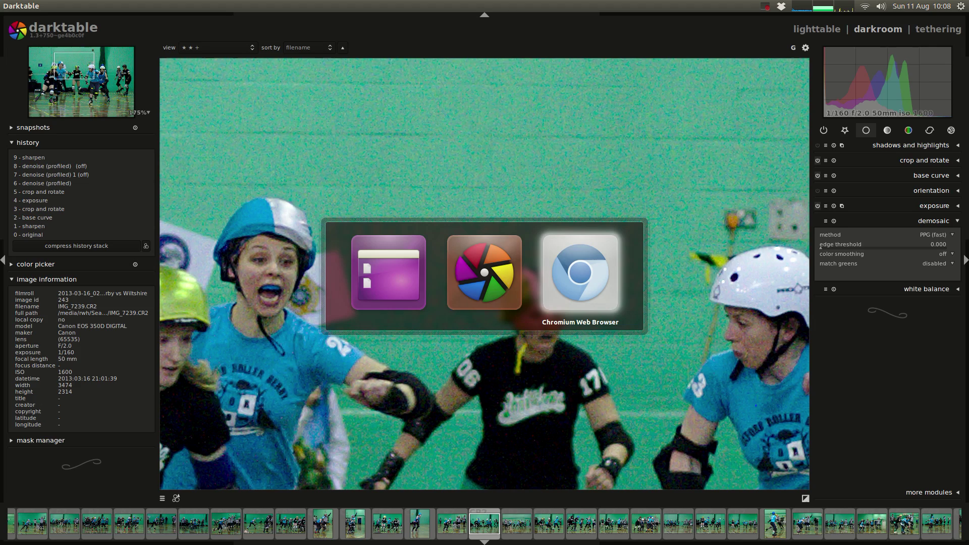
{"action": "key", "text": "ctrl+t"}
{"action": "type", "text": "w"}
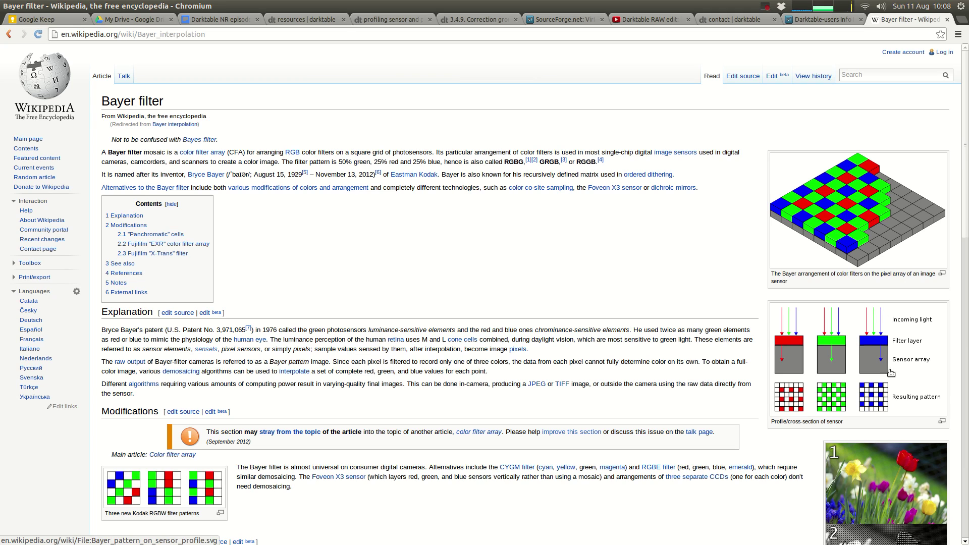
{"action": "scroll", "coordinate": [637, 422], "scroll_direction": "down", "scroll_amount": 5}
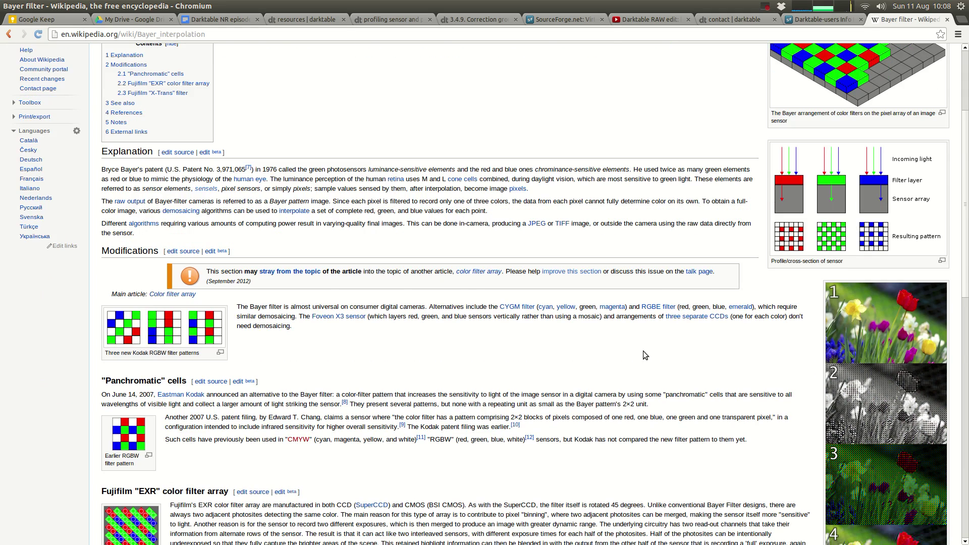
{"action": "scroll", "coordinate": [643, 350], "scroll_direction": "up", "scroll_amount": 5}
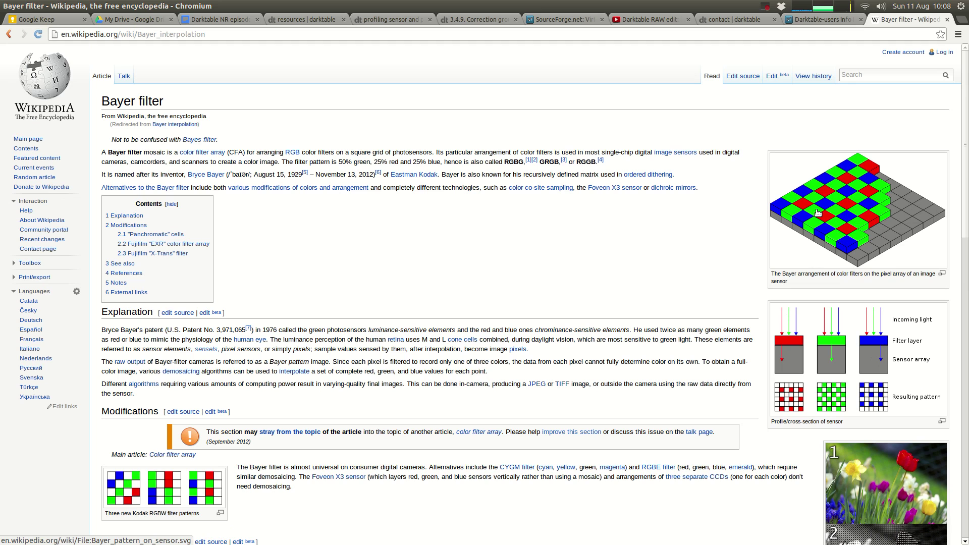
{"action": "key", "text": "alt+Tab"}
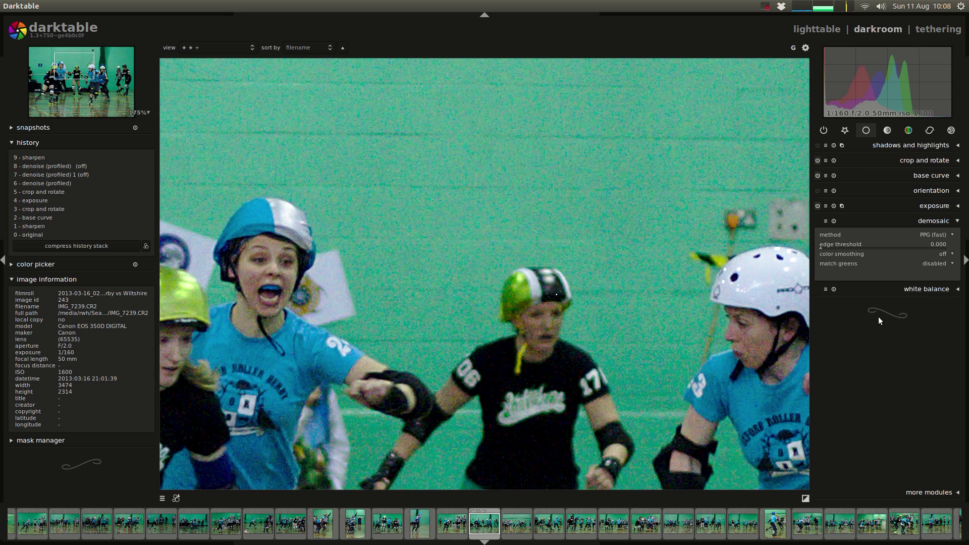
Try the demosaic match greens options disabled, local average, full average, and full and local average to compare the noise
{"action": "left_click", "coordinate": [935, 265]}
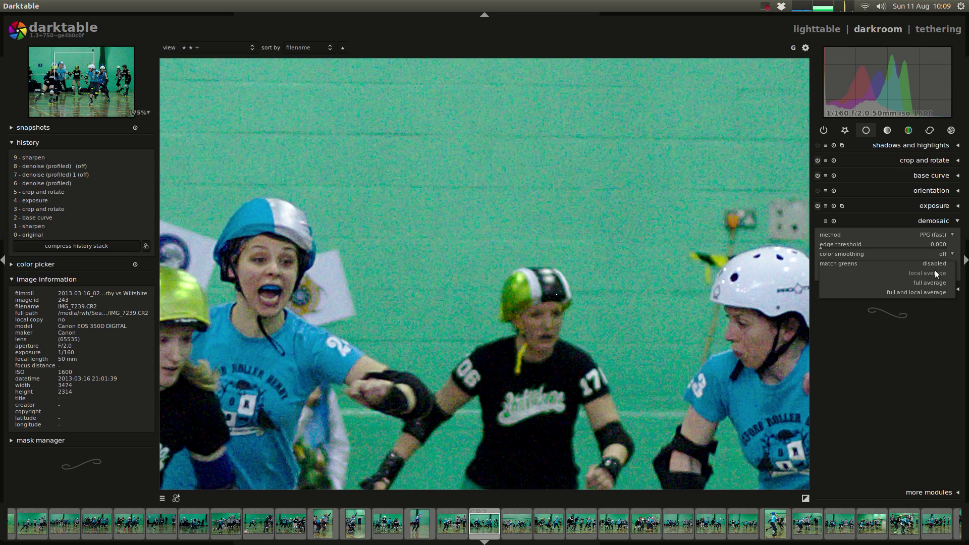
{"action": "left_click", "coordinate": [937, 262]}
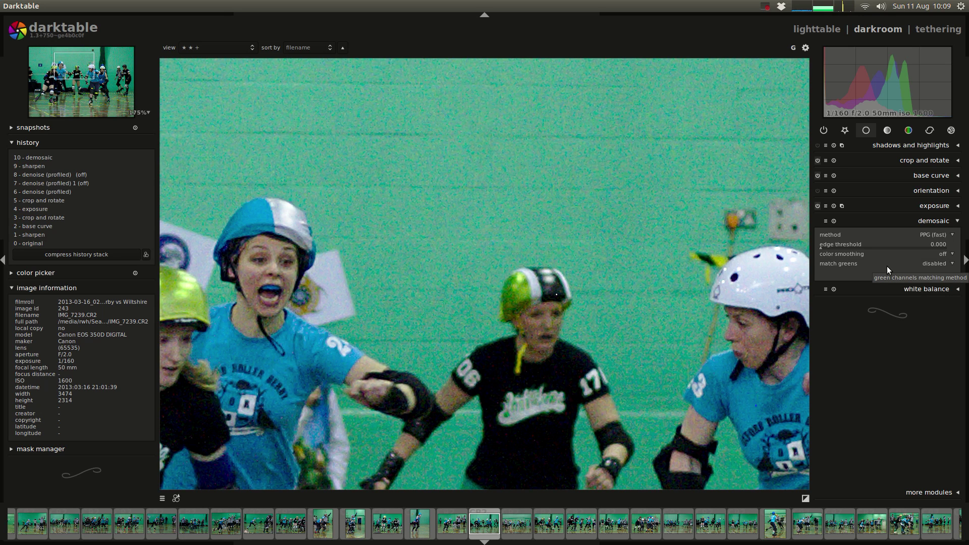
{"action": "left_click", "coordinate": [935, 266]}
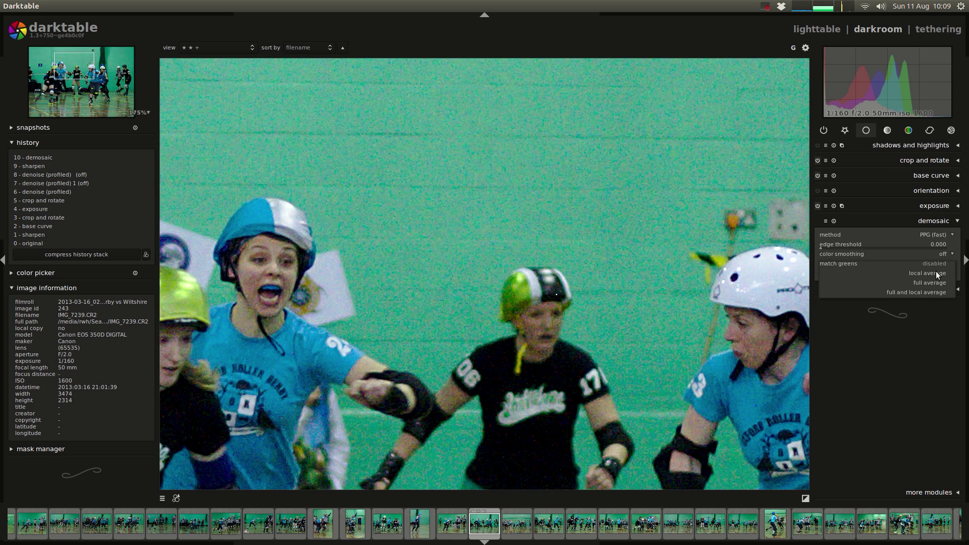
{"action": "left_click", "coordinate": [936, 273]}
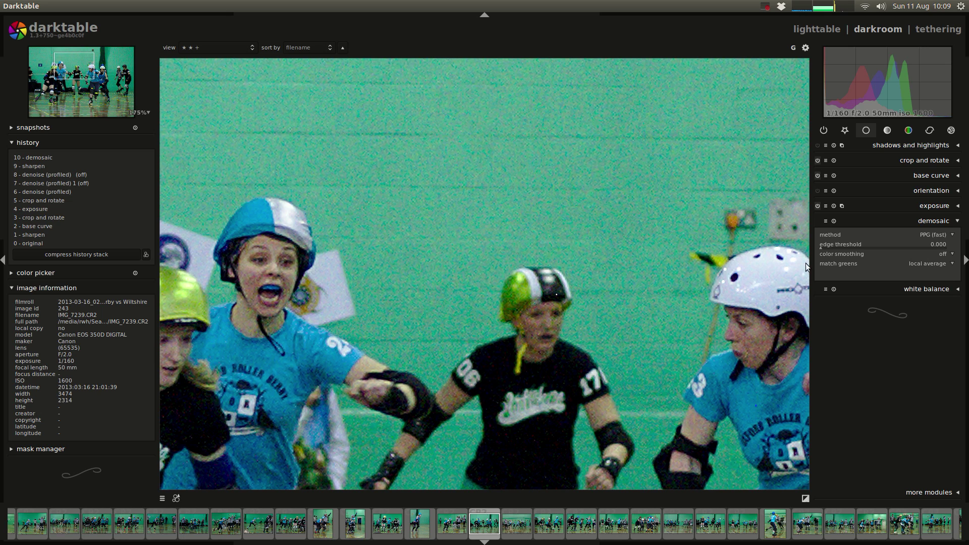
{"action": "left_click", "coordinate": [906, 265]}
{"action": "left_click", "coordinate": [925, 271]}
{"action": "left_click", "coordinate": [928, 263]}
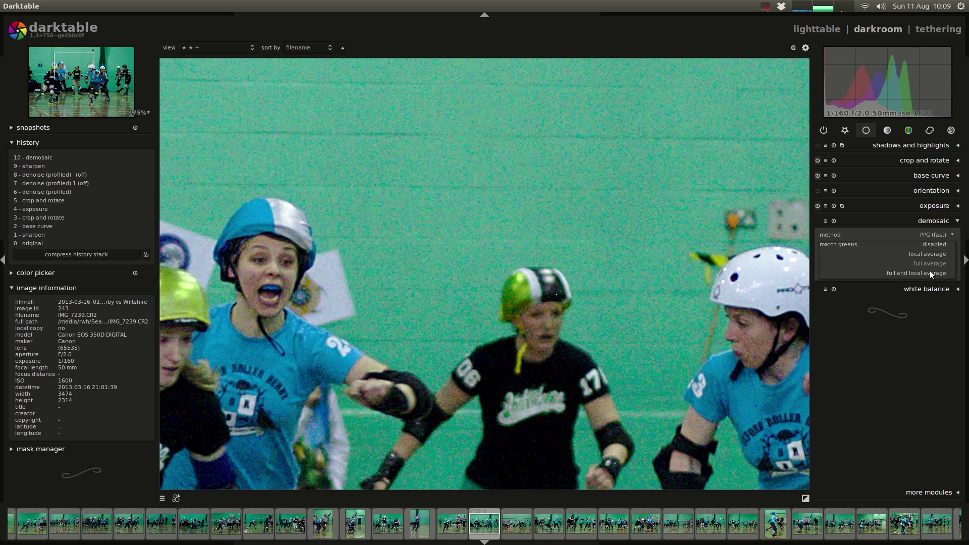
{"action": "left_click", "coordinate": [929, 274]}
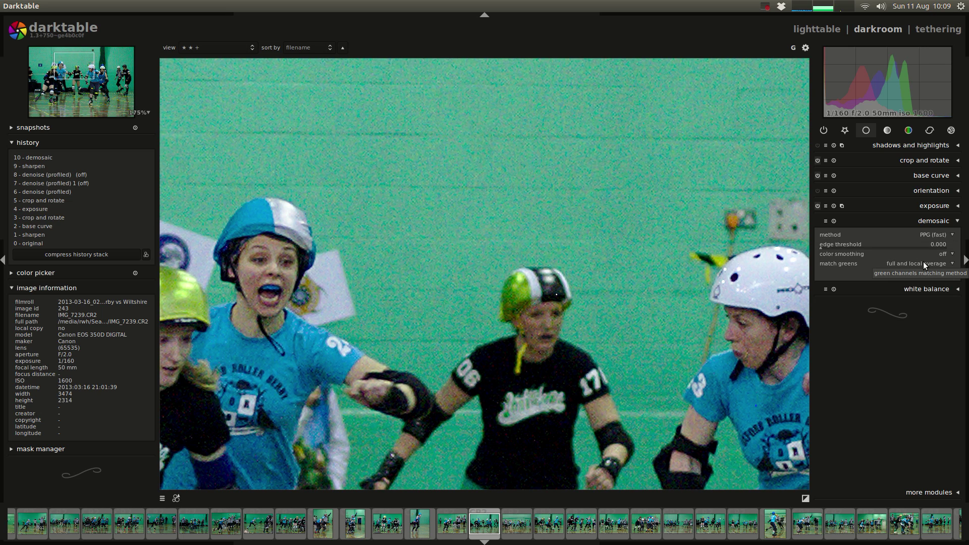
Cycle match greens through its options again, including local average, and finish on full average
{"action": "left_click", "coordinate": [922, 263]}
{"action": "left_click", "coordinate": [927, 254]}
{"action": "left_click", "coordinate": [929, 262]}
{"action": "left_click", "coordinate": [930, 253]}
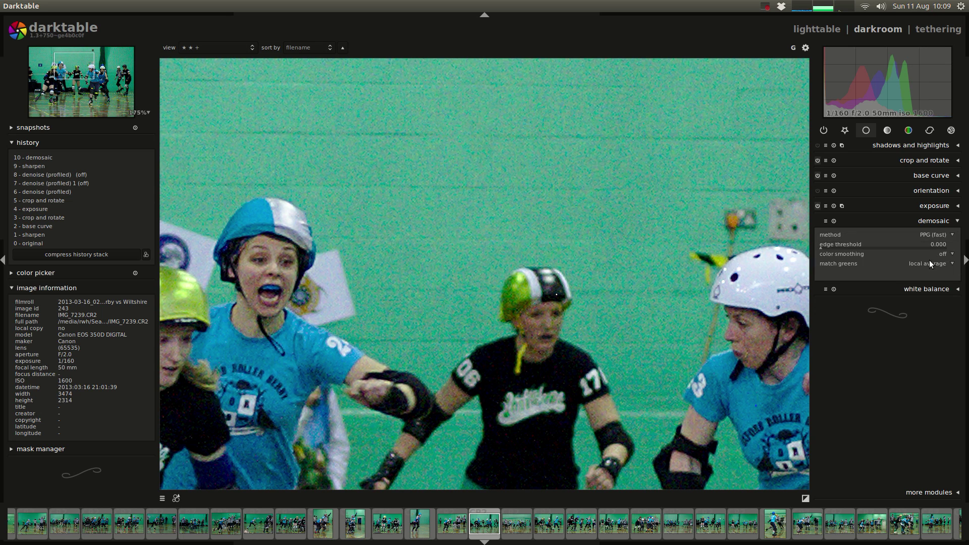
{"action": "left_click", "coordinate": [934, 257]}
{"action": "left_click", "coordinate": [937, 253]}
{"action": "left_click", "coordinate": [934, 263]}
{"action": "left_click", "coordinate": [934, 283]}
Switch denoise (non-local means) and denoise (bilateral filter) on and back off
{"action": "left_click", "coordinate": [930, 134]}
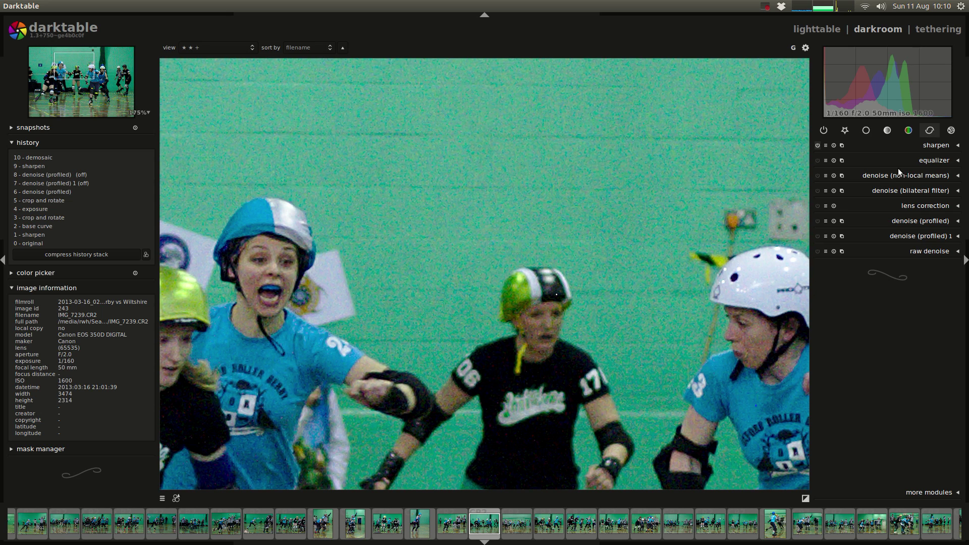
{"action": "left_click", "coordinate": [818, 175]}
{"action": "left_click", "coordinate": [817, 190]}
{"action": "left_click", "coordinate": [817, 175]}
{"action": "left_click", "coordinate": [817, 190]}
Switch on both denoise (profiled) instances
{"action": "left_click", "coordinate": [818, 220]}
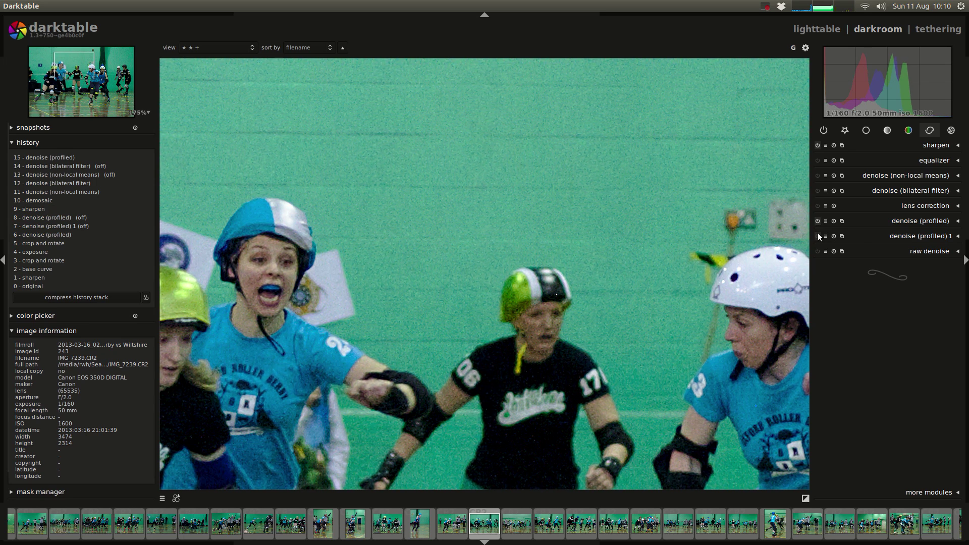
{"action": "left_click", "coordinate": [818, 236]}
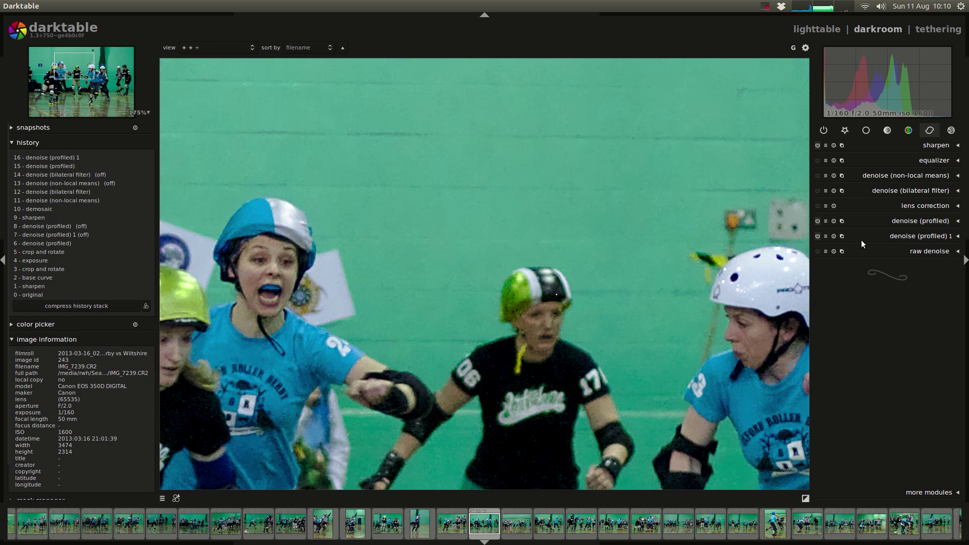
Set match greens to disabled in the demosaic module and collapse its settings
{"action": "left_click", "coordinate": [865, 133]}
{"action": "left_click", "coordinate": [904, 220]}
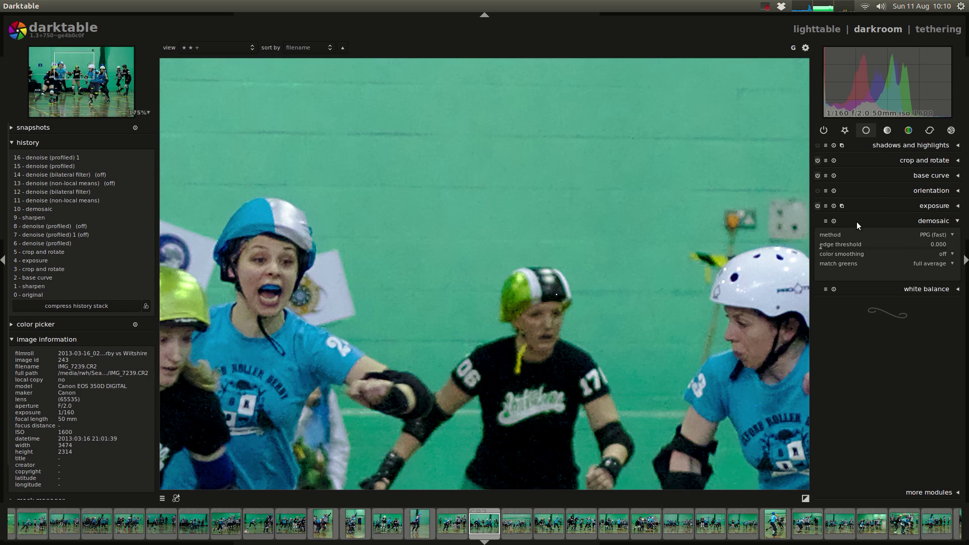
{"action": "left_click", "coordinate": [934, 261]}
{"action": "left_click", "coordinate": [937, 245]}
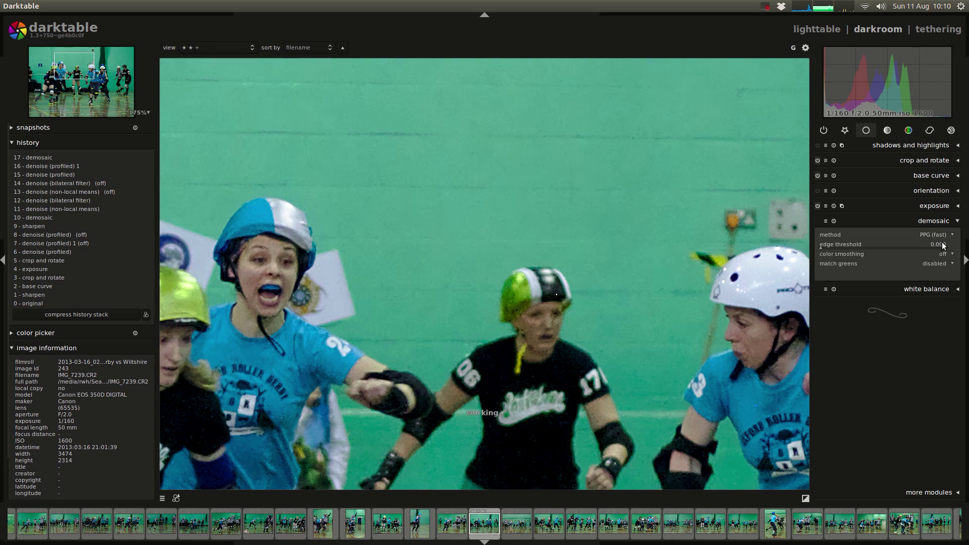
{"action": "left_click", "coordinate": [934, 221]}
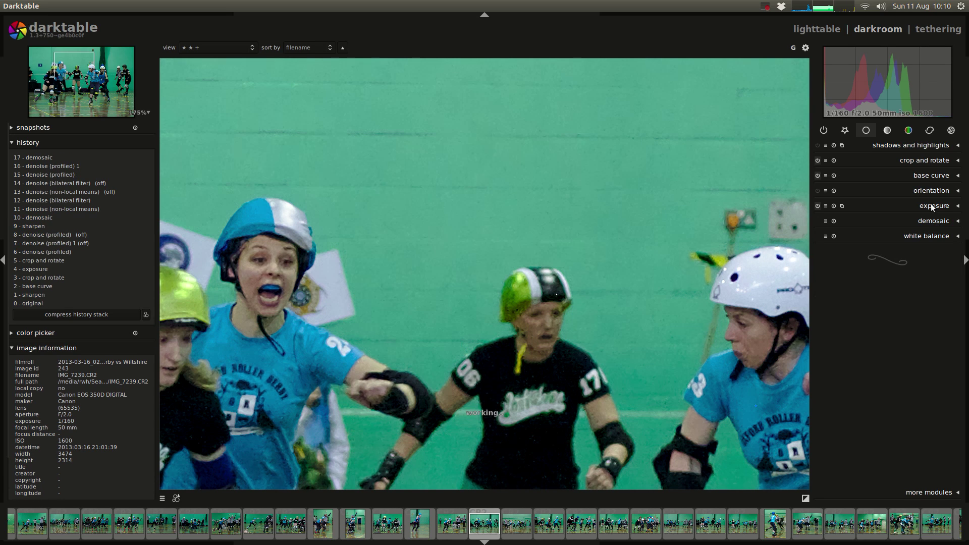
Show the correction modules and inspect the denoised photo as a whole and at 100%
{"action": "left_click", "coordinate": [929, 131]}
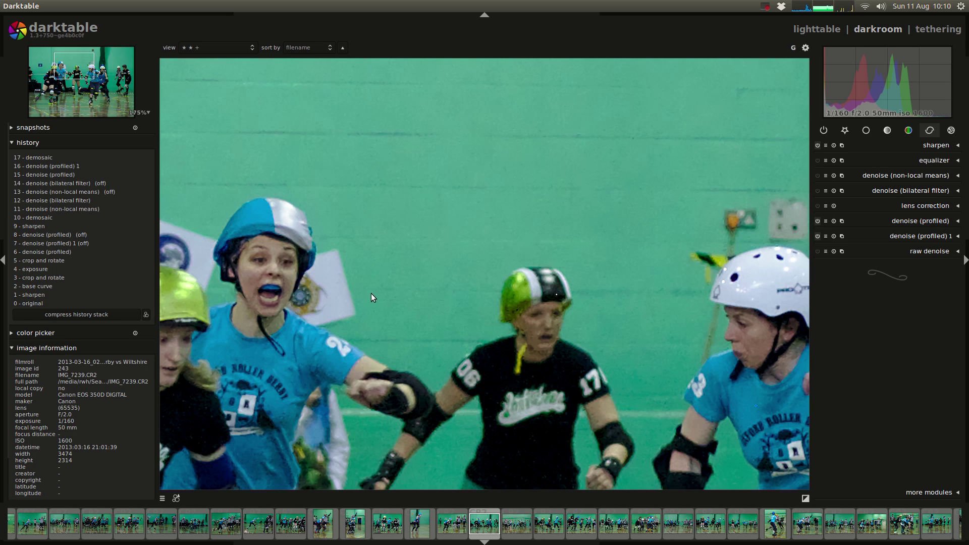
{"action": "scroll", "coordinate": [388, 304], "scroll_direction": "down", "scroll_amount": 5}
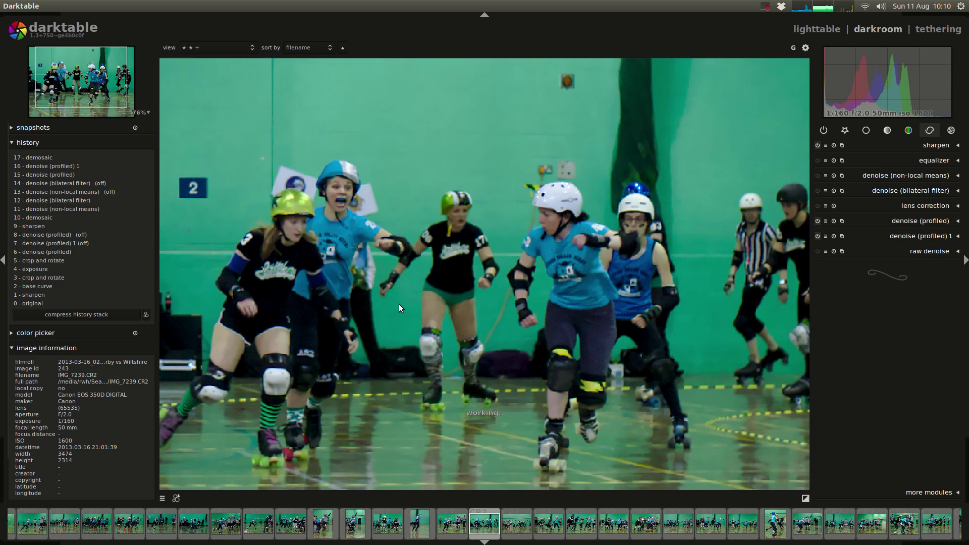
{"action": "scroll", "coordinate": [399, 304], "scroll_direction": "down", "scroll_amount": 1}
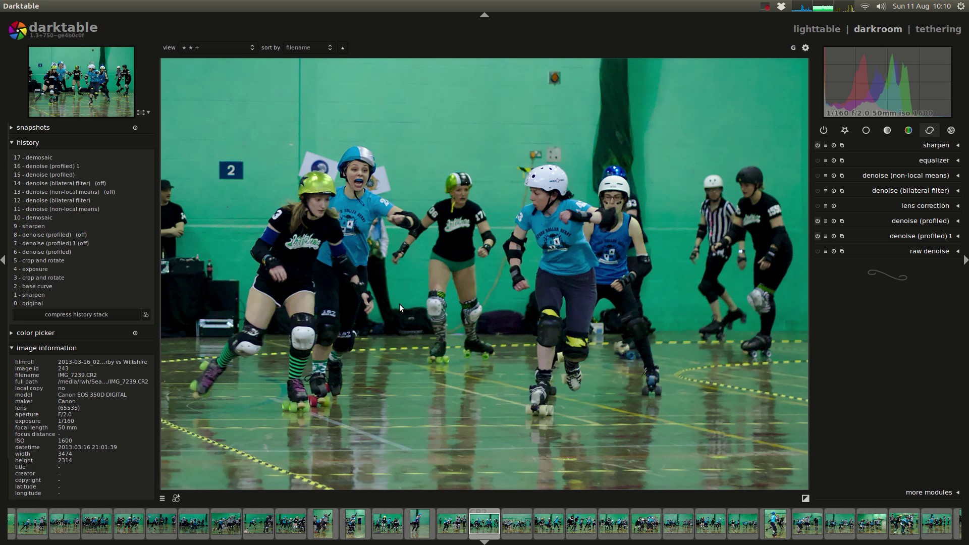
{"action": "middle_click", "coordinate": [370, 147]}
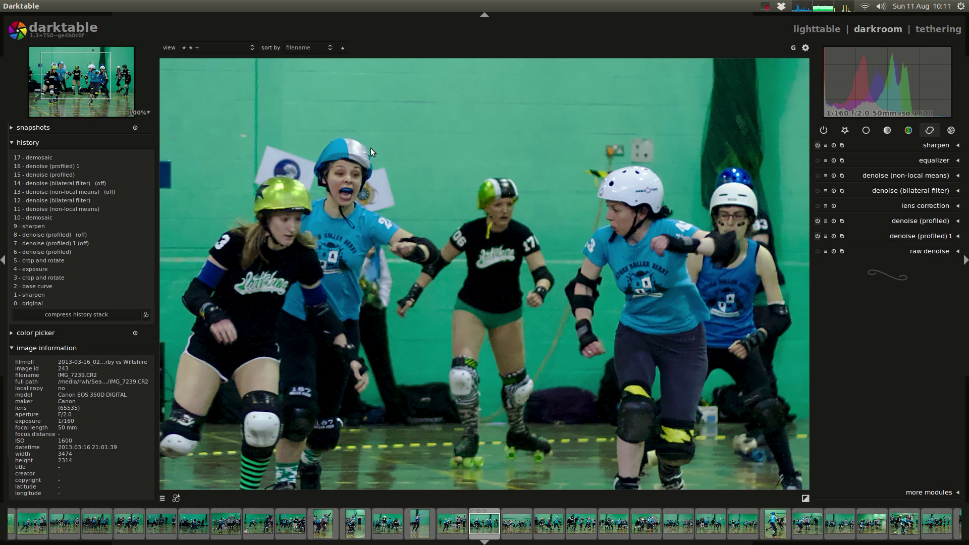
Switch to AfterShot Pro and compare its rendering of the same photo with the darktable version
{"action": "key", "text": "alt+Tab"}
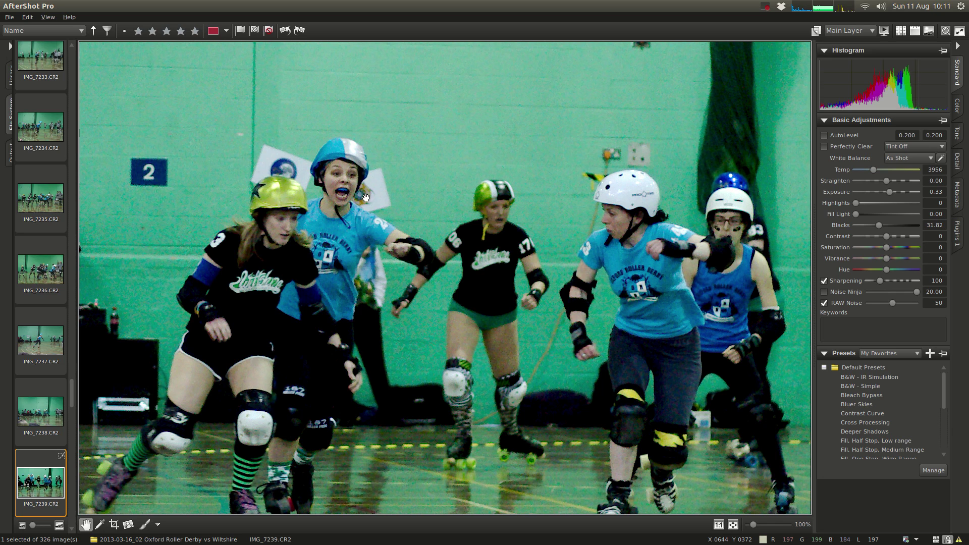
{"action": "key", "text": "ctrl+alt+Up"}
{"action": "key", "text": "ctrl+alt+Down"}
Enable Noise Ninja at strength 10.00 on the photo in AfterShot Pro, with the skaters' faces in view at 200%
{"action": "scroll", "coordinate": [367, 203], "scroll_direction": "up", "scroll_amount": 3}
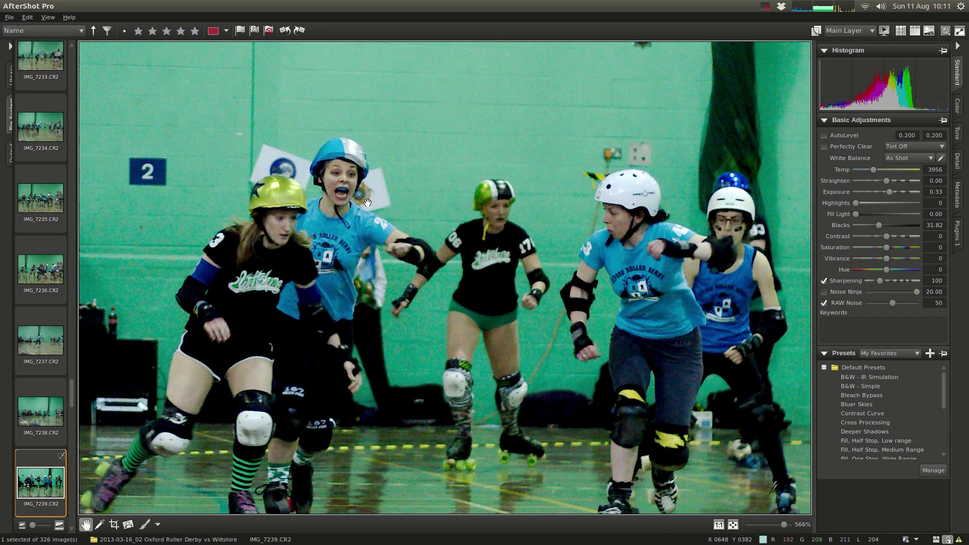
{"action": "scroll", "coordinate": [367, 201], "scroll_direction": "down", "scroll_amount": 2}
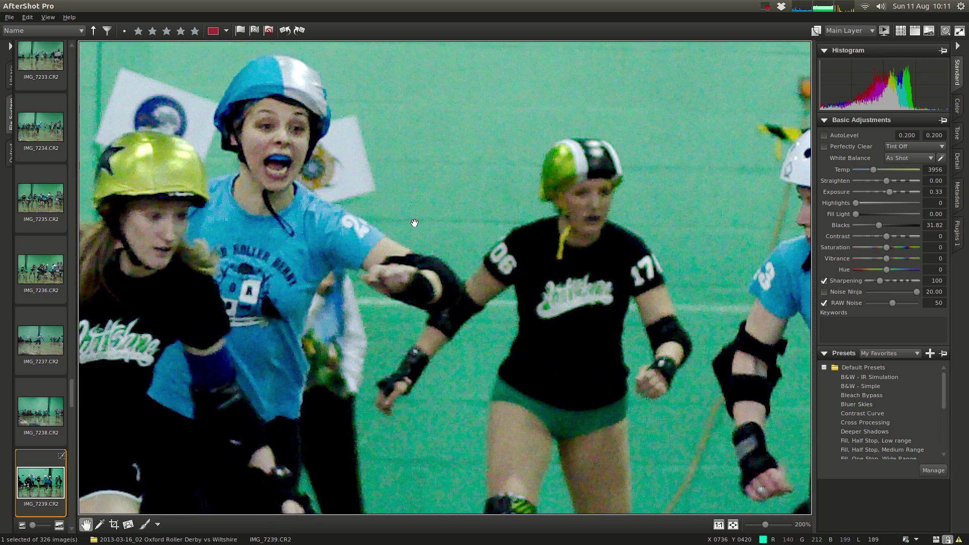
{"action": "left_click_drag", "start_coordinate": [414, 223], "coordinate": [426, 242]}
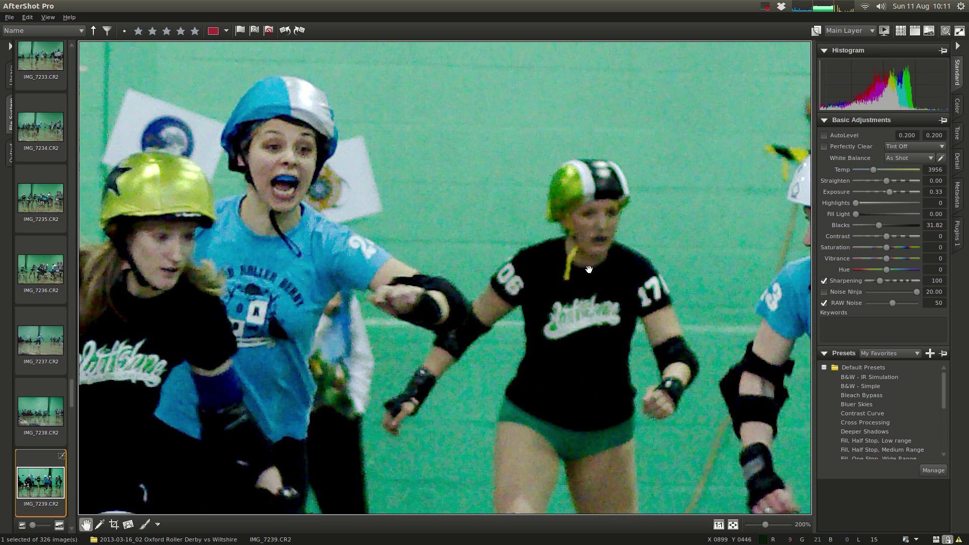
{"action": "left_click_drag", "start_coordinate": [916, 292], "coordinate": [891, 292]}
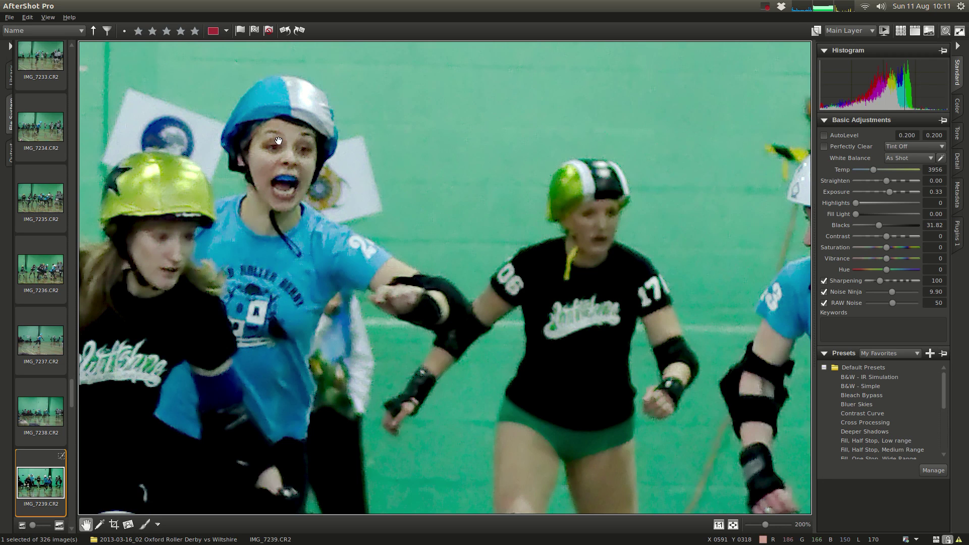
{"action": "left_click", "coordinate": [892, 295]}
Switch back to darktable and examine the denoised photo at 200% with all panels hidden
{"action": "key", "text": "alt+Tab"}
{"action": "scroll", "coordinate": [346, 187], "scroll_direction": "up", "scroll_amount": 3}
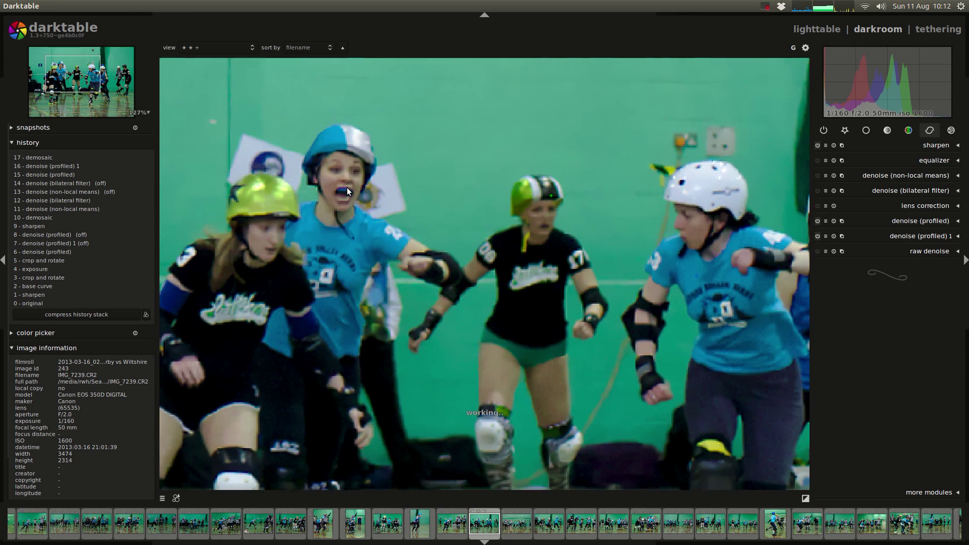
{"action": "scroll", "coordinate": [347, 187], "scroll_direction": "up", "scroll_amount": 1}
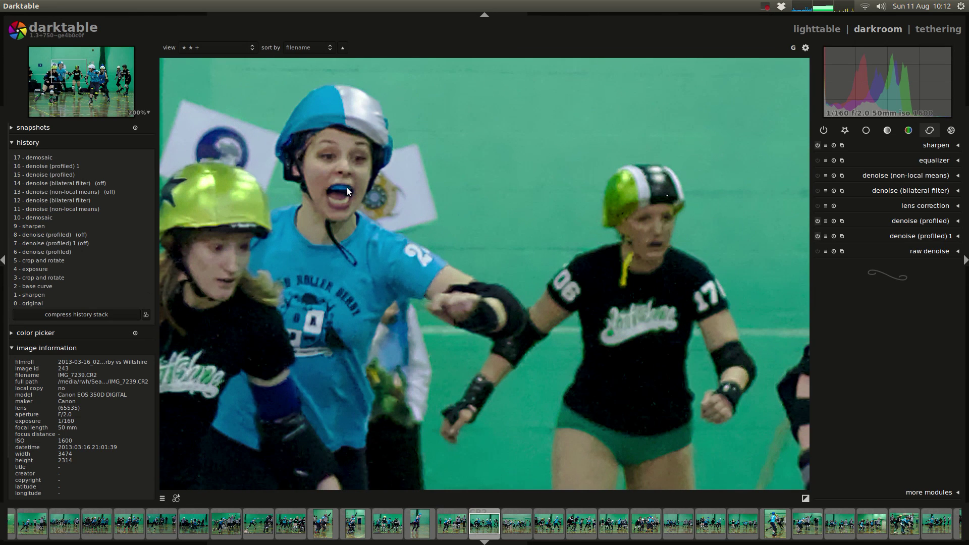
{"action": "key", "text": "Tab"}
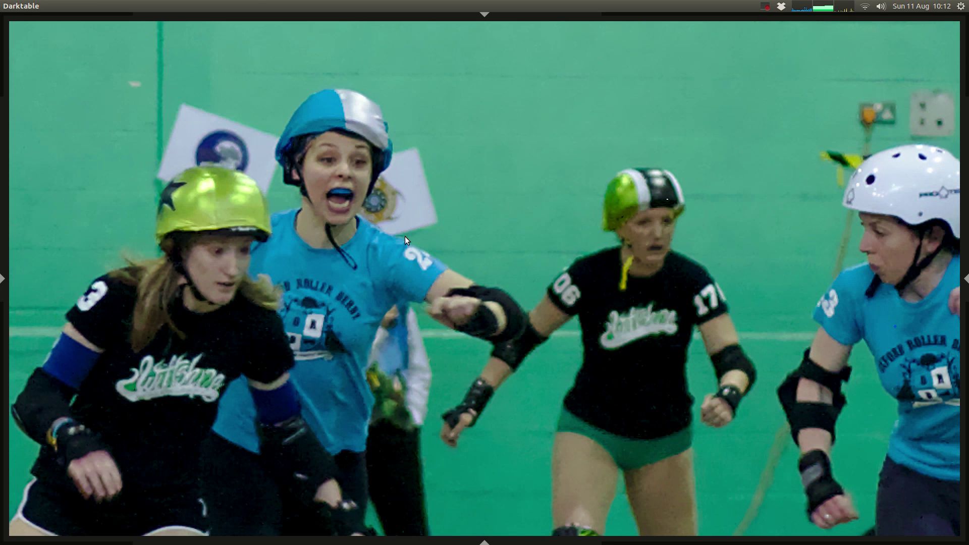
Return to AfterShot Pro, try high and low Noise Ninja strengths, and settle on 14.00
{"action": "key", "text": "alt+Tab"}
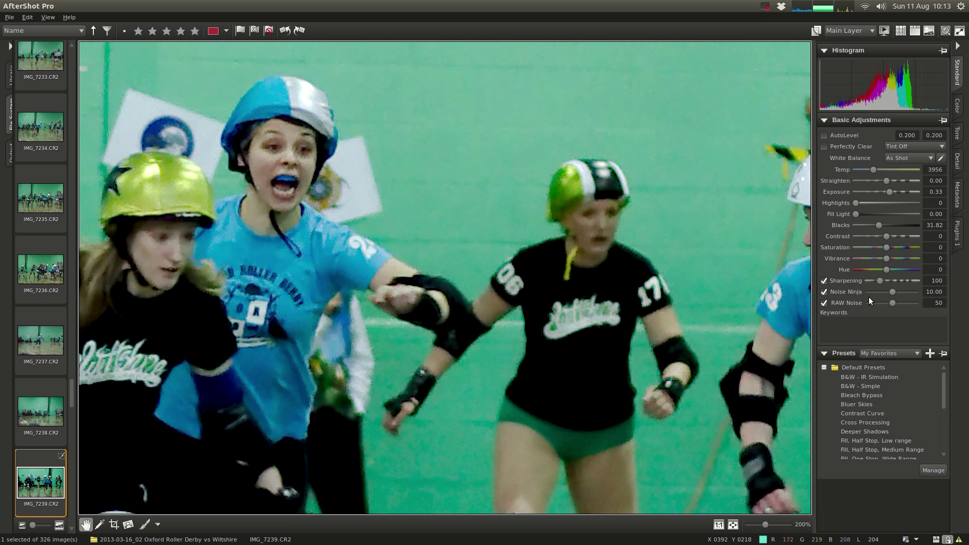
{"action": "left_click", "coordinate": [907, 290]}
{"action": "left_click_drag", "start_coordinate": [907, 291], "coordinate": [922, 296]}
{"action": "double_click", "coordinate": [915, 290]}
{"action": "left_click", "coordinate": [915, 292]}
{"action": "left_click", "coordinate": [915, 293]}
{"action": "left_click", "coordinate": [879, 293]}
{"action": "left_click", "coordinate": [873, 292]}
{"action": "left_click_drag", "start_coordinate": [871, 292], "coordinate": [864, 292]}
{"action": "left_click", "coordinate": [906, 292]}
{"action": "left_click", "coordinate": [906, 292]}
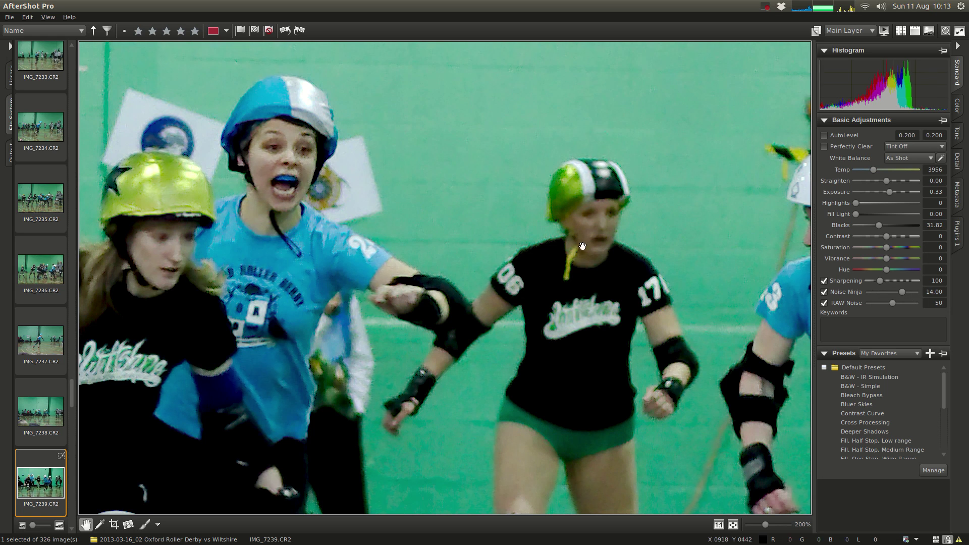
Flip between the darktable and AfterShot Pro versions to compare the remaining noise and skin detail
{"action": "key", "text": "ctrl+alt+Up"}
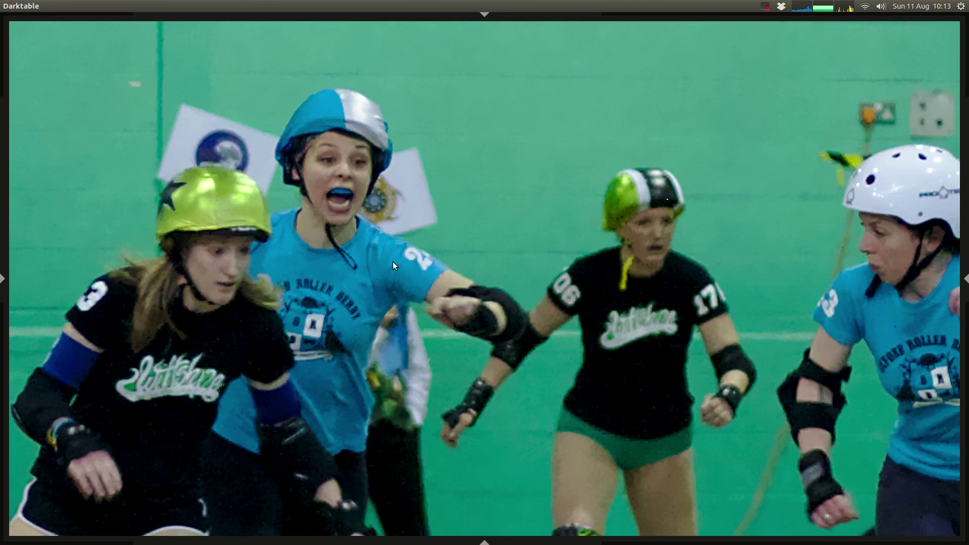
{"action": "key", "text": "ctrl+alt+Down"}
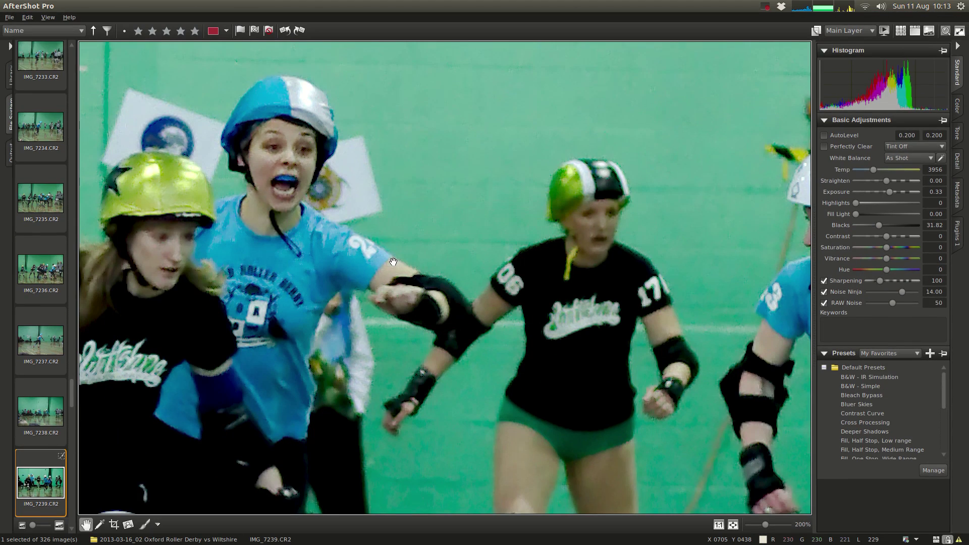
{"action": "key", "text": "ctrl+alt+Up"}
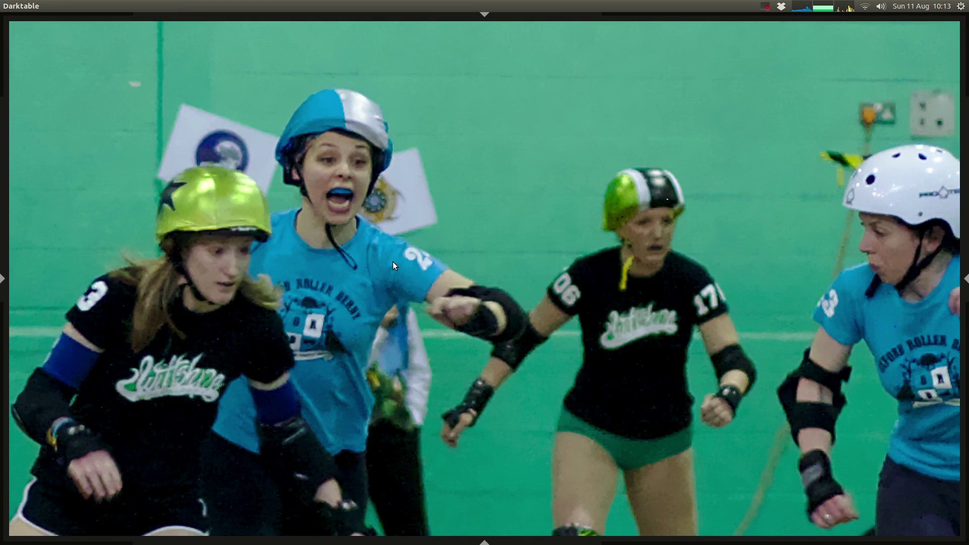
{"action": "key", "text": "ctrl+alt+Down"}
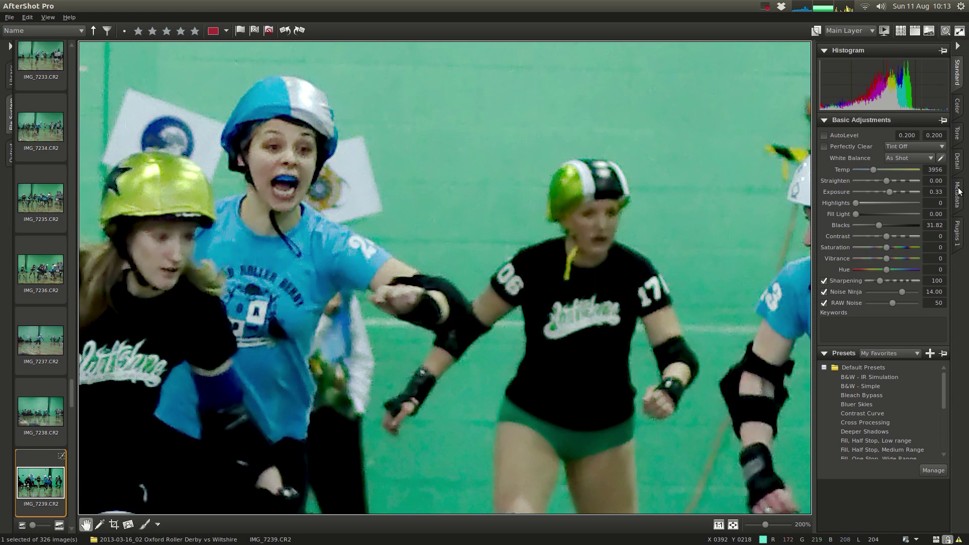
Open the detailed Noise Ninja Standard settings and set smooth to 0.00 and strength to 1.37
{"action": "left_click", "coordinate": [957, 165]}
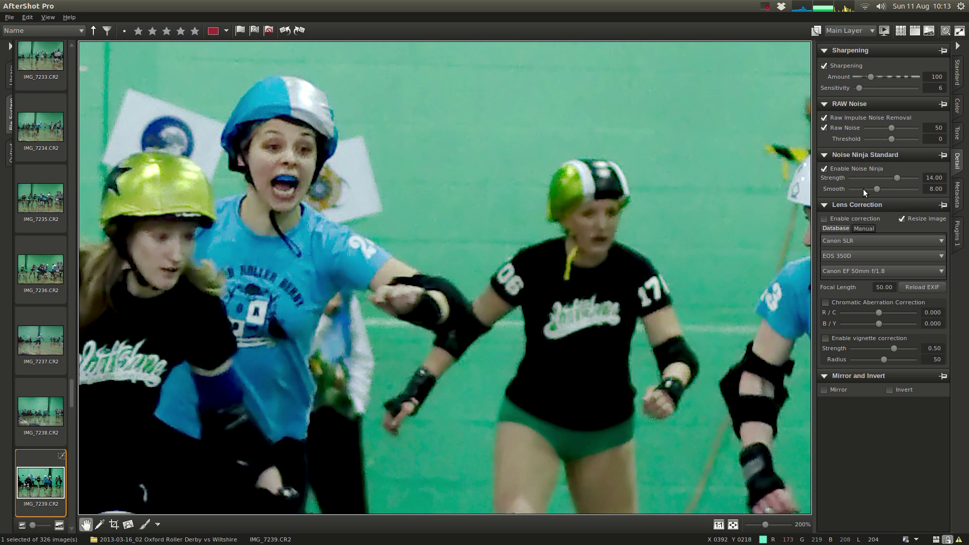
{"action": "left_click_drag", "start_coordinate": [855, 189], "coordinate": [851, 187]}
{"action": "left_click_drag", "start_coordinate": [915, 177], "coordinate": [849, 183]}
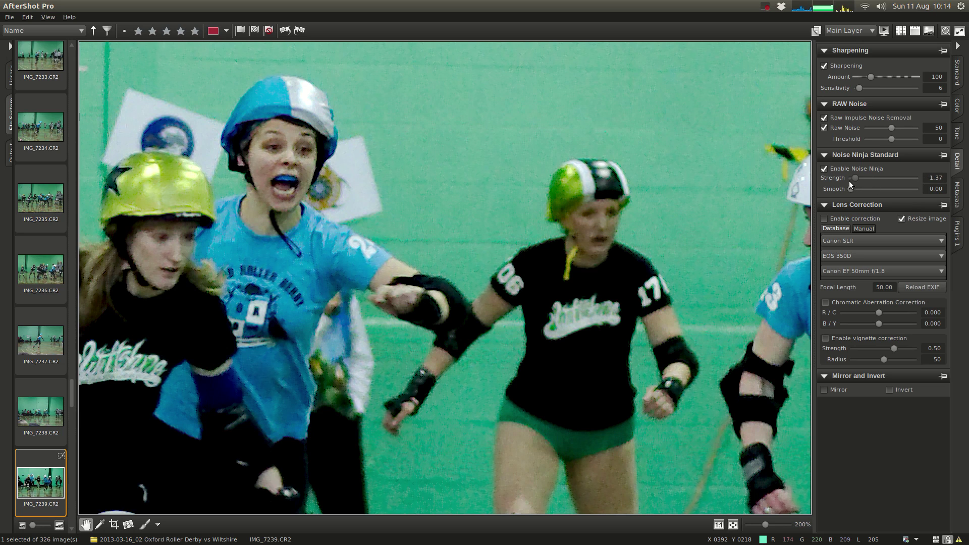
Set both the Noise Ninja strength and smooth to 20.00
{"action": "left_click", "coordinate": [906, 178]}
{"action": "left_click", "coordinate": [905, 178]}
{"action": "left_click", "coordinate": [905, 178]}
{"action": "left_click_drag", "start_coordinate": [893, 178], "coordinate": [895, 175]}
{"action": "left_click", "coordinate": [913, 187]}
{"action": "left_click", "coordinate": [917, 187]}
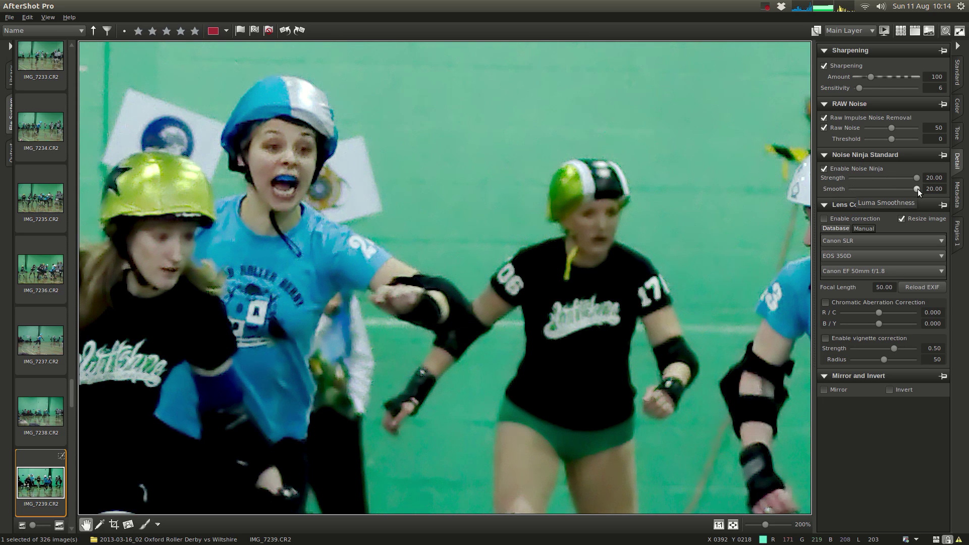
Lower the Noise Ninja smooth and strength to mid-range settings
{"action": "left_click", "coordinate": [874, 188]}
{"action": "left_click", "coordinate": [882, 177]}
{"action": "left_click", "coordinate": [882, 177]}
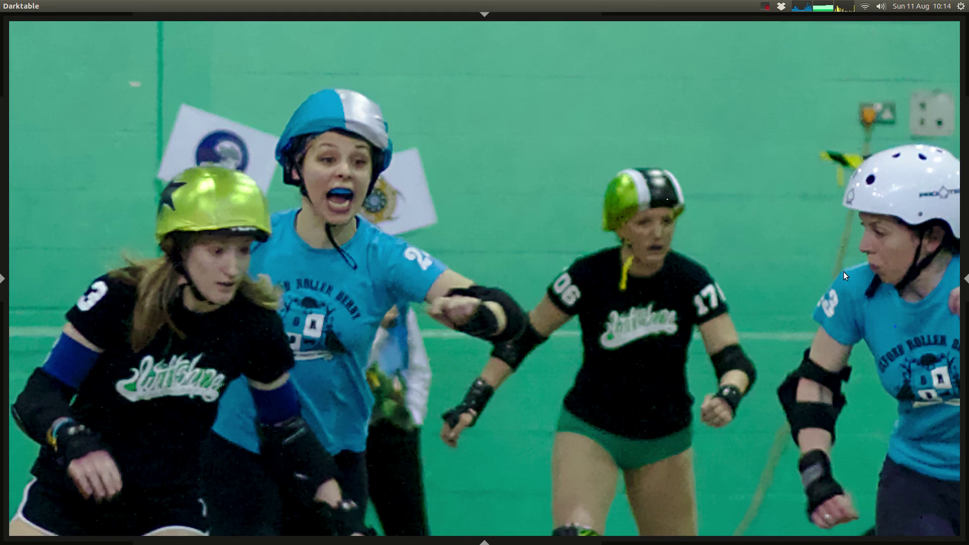
Switch to darktable, restore its panels and duplicate the image IMG_7239.CR2 in the lighttable
{"action": "key", "text": "Tab"}
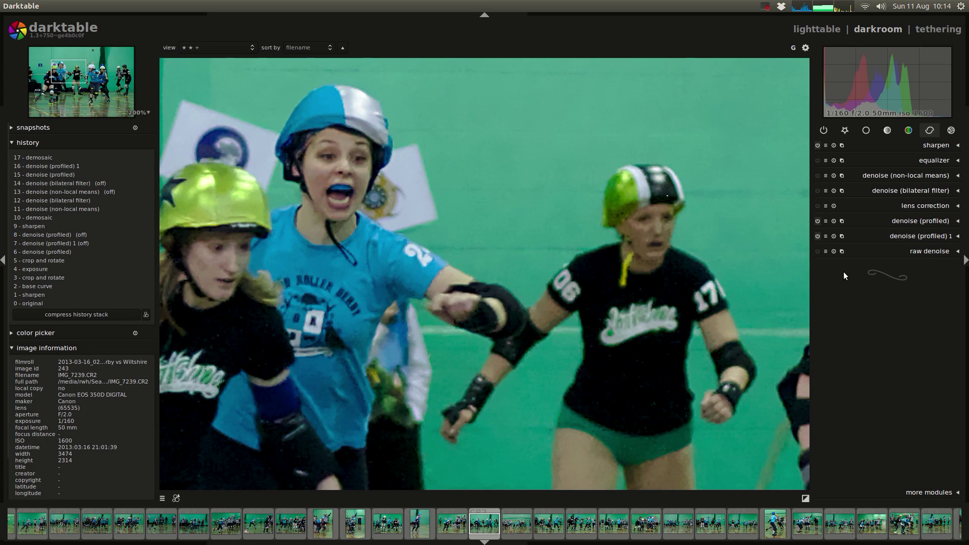
{"action": "left_click", "coordinate": [826, 30]}
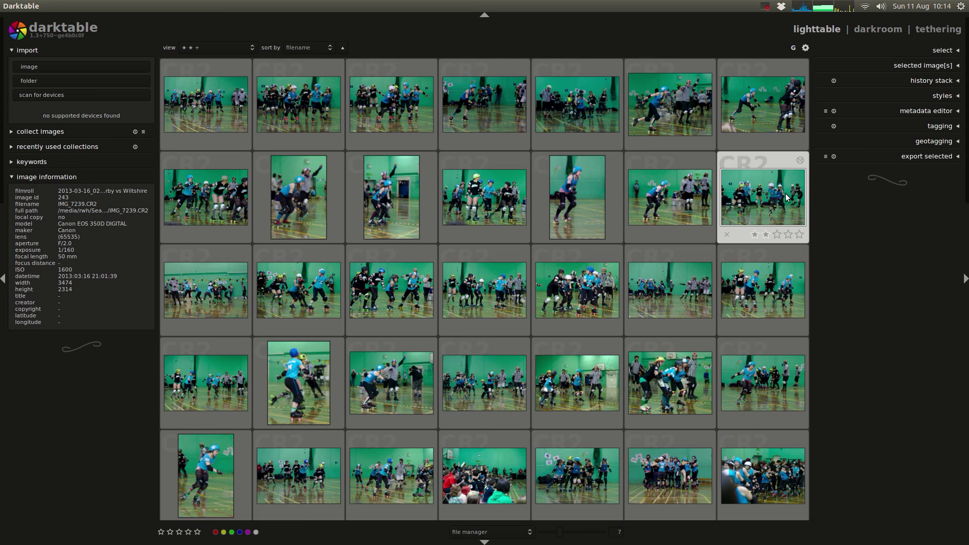
{"action": "left_click", "coordinate": [941, 59]}
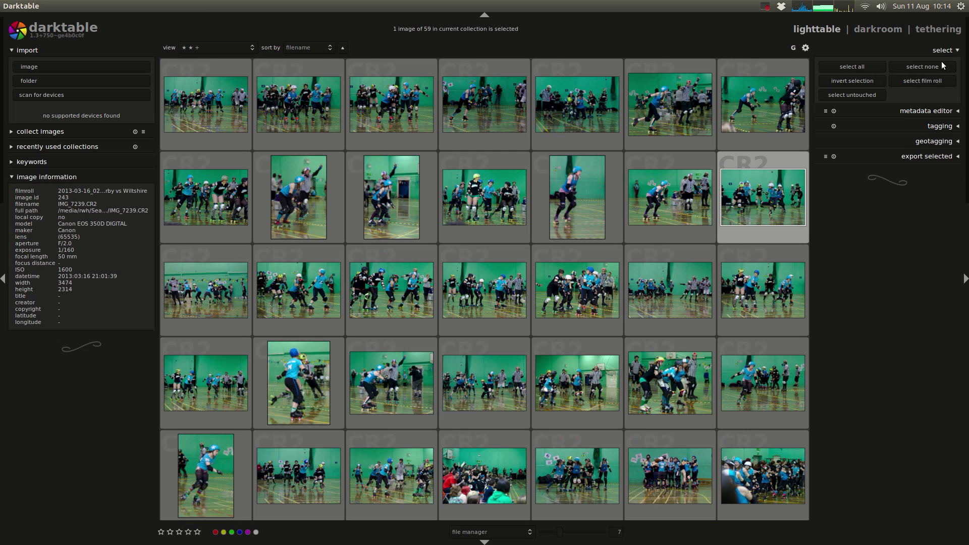
{"action": "left_click", "coordinate": [943, 66]}
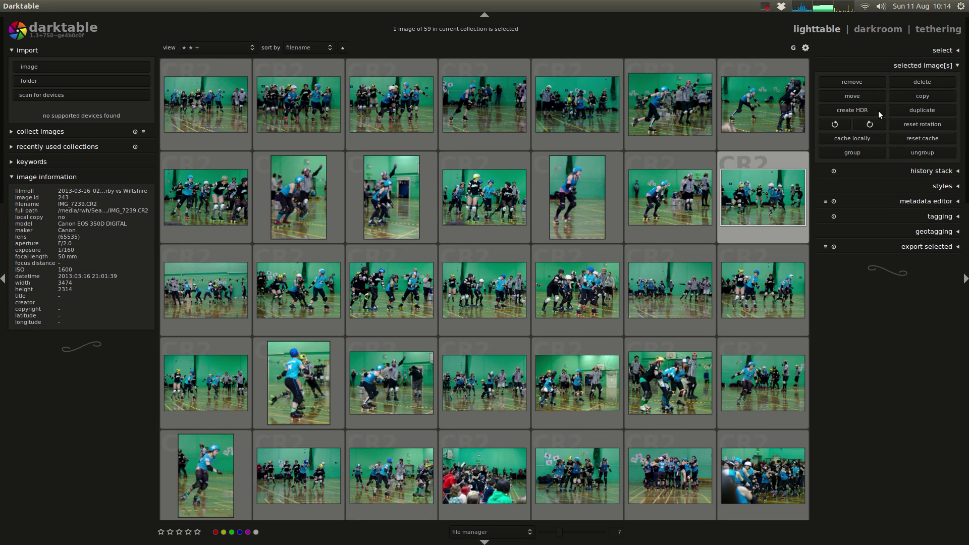
{"action": "left_click", "coordinate": [921, 110]}
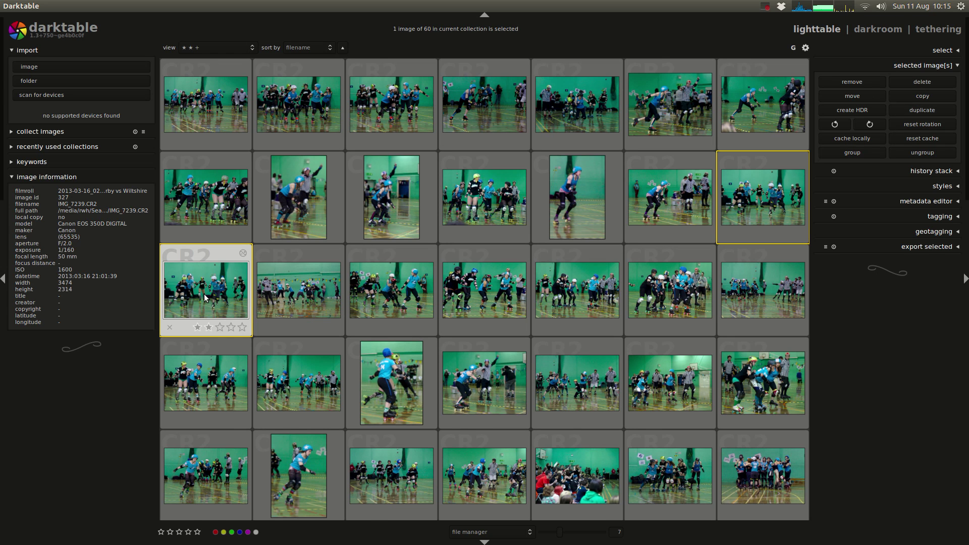
Open the duplicate in the darkroom, roll its history back to step 5, crop and rotate, and compress the history stack
{"action": "double_click", "coordinate": [204, 294]}
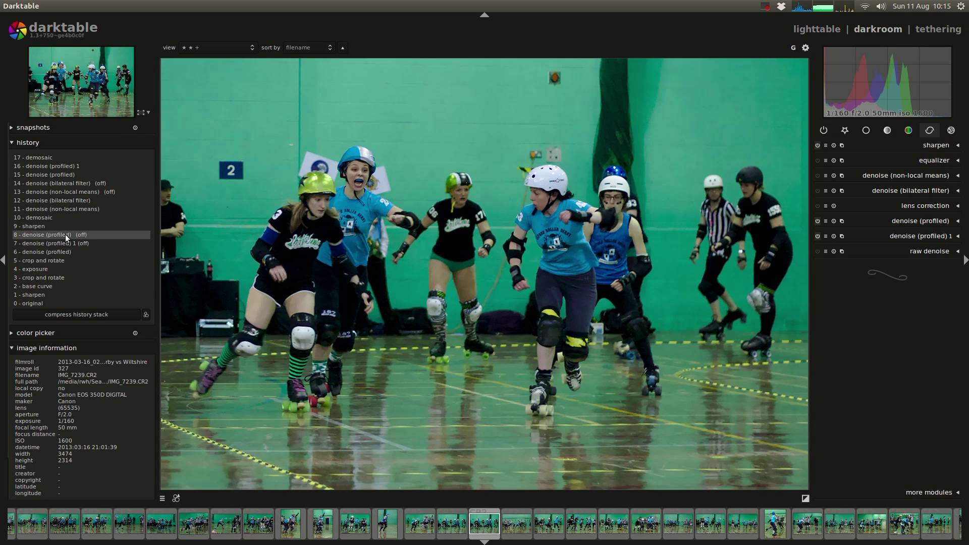
{"action": "left_click", "coordinate": [55, 260]}
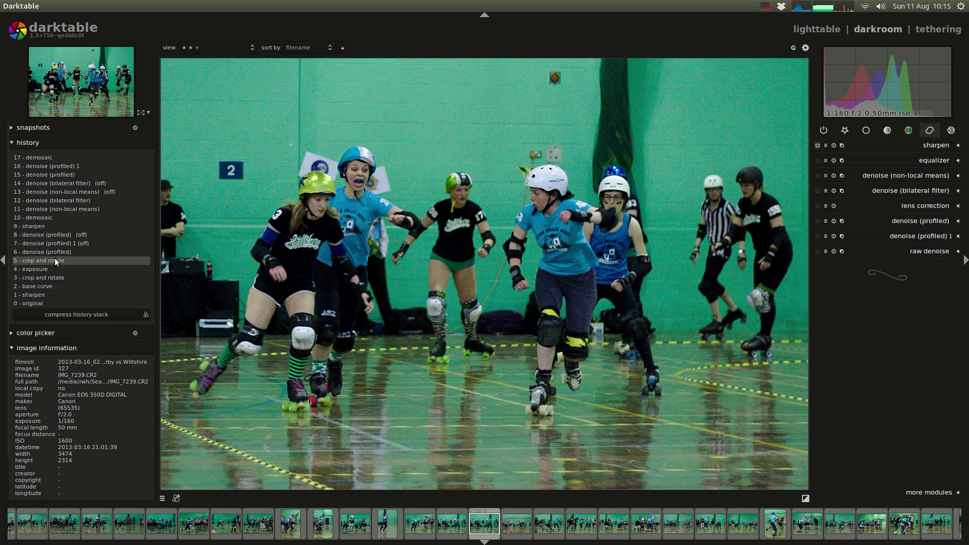
{"action": "scroll", "coordinate": [393, 165], "scroll_direction": "up", "scroll_amount": 5}
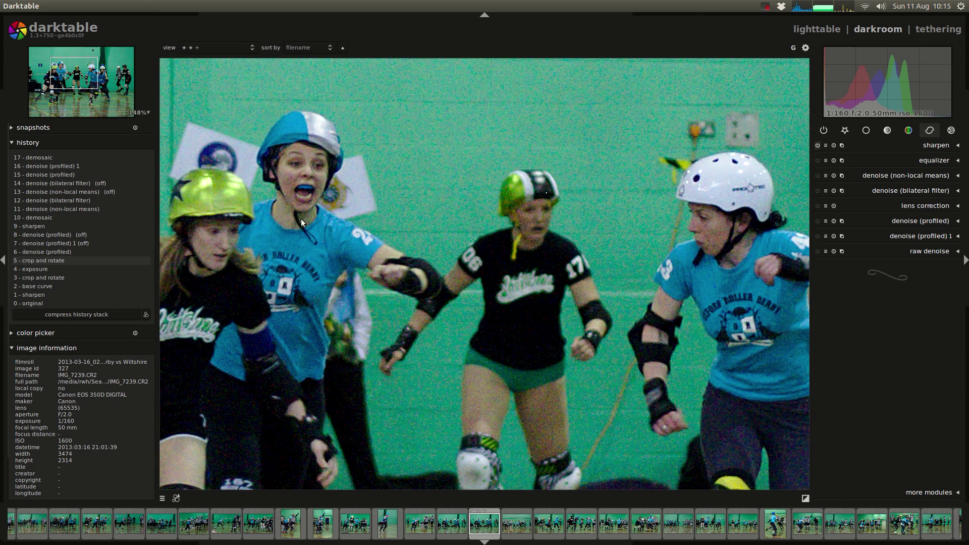
{"action": "left_click", "coordinate": [108, 315]}
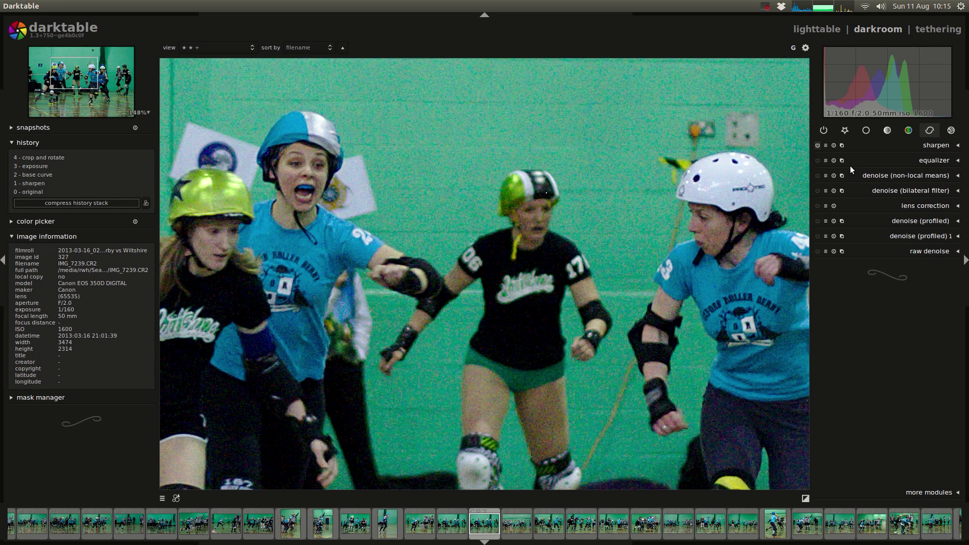
Check the Equalizer heading in the Darktable NR episode notes in Chromium, then return to darktable and expand the equalizer module
{"action": "key", "text": "alt+Tab"}
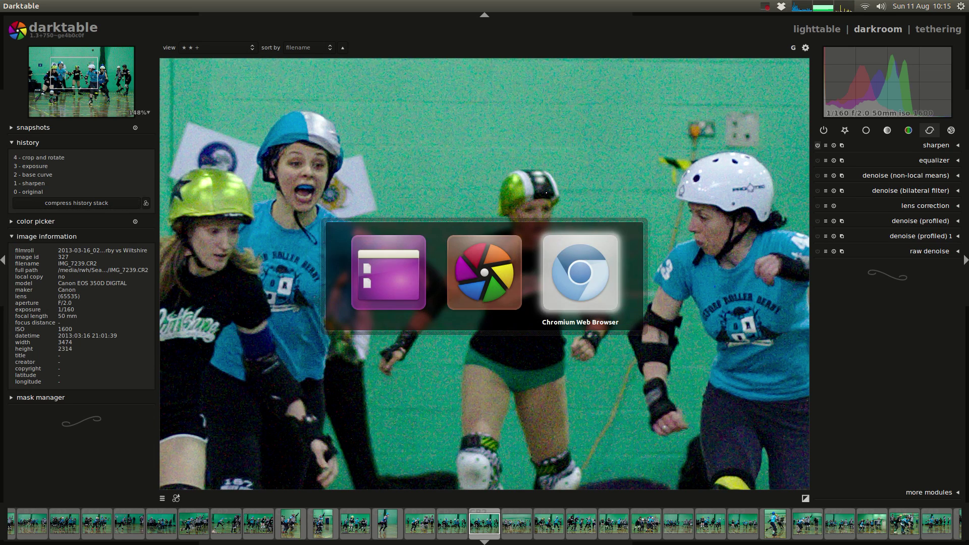
{"action": "left_click", "coordinate": [220, 19]}
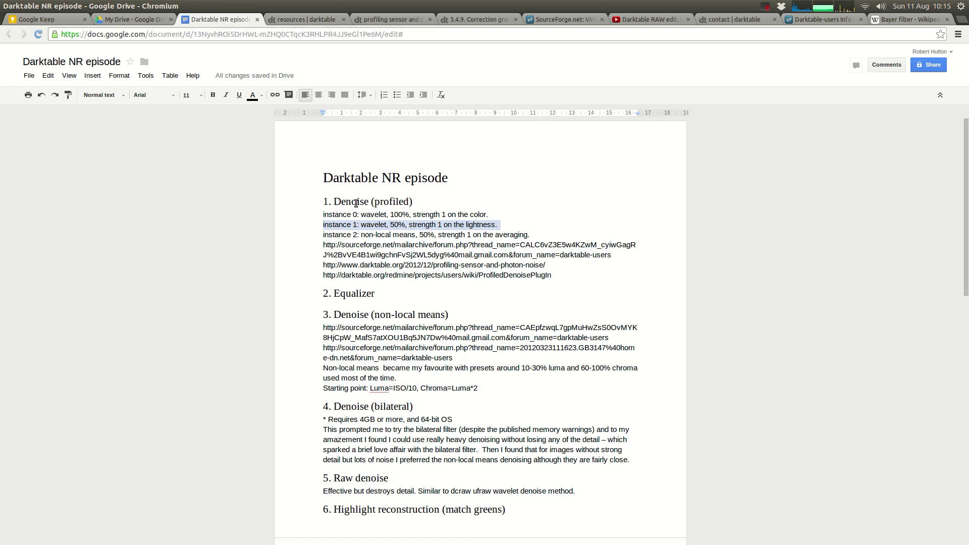
{"action": "triple_click", "coordinate": [346, 295]}
{"action": "key", "text": "alt+Tab"}
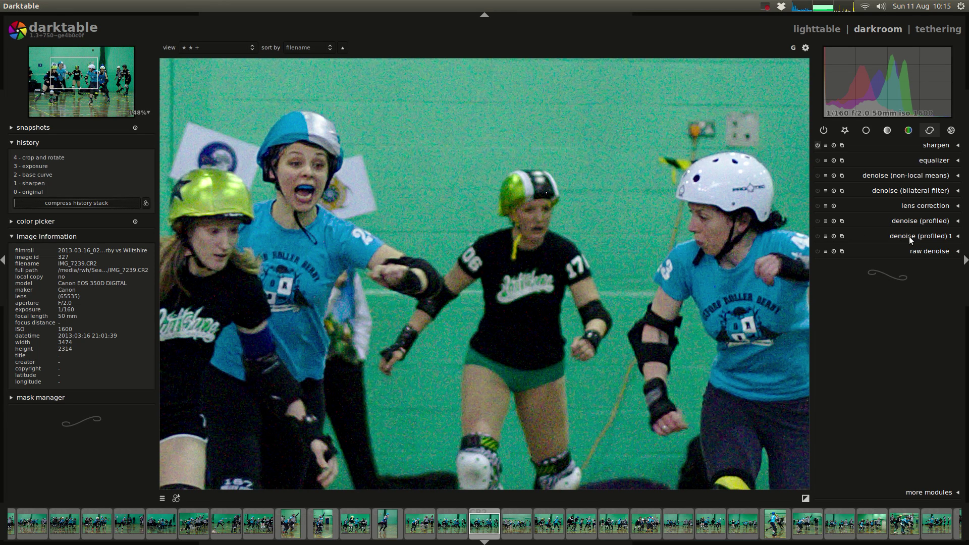
{"action": "left_click", "coordinate": [930, 161]}
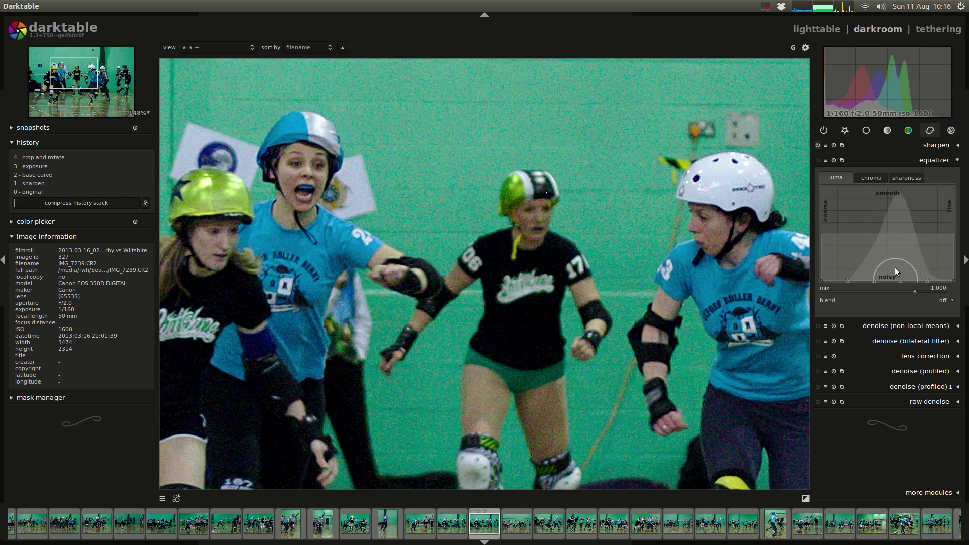
Try boosting the finest details on the equalizer's luma curve to maximum contrast, and reset the module
{"action": "left_click", "coordinate": [954, 284]}
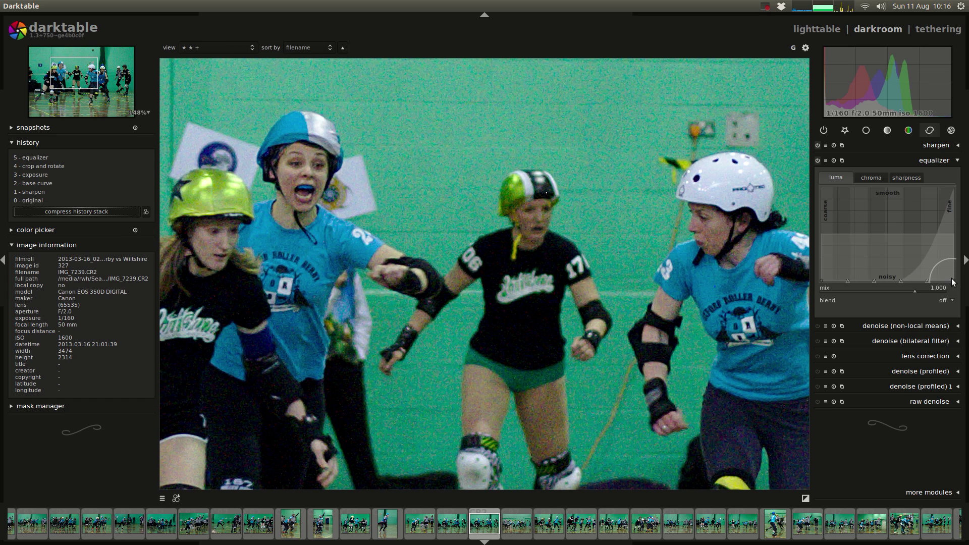
{"action": "mouse_move", "coordinate": [926, 280]}
{"action": "left_mouse_down"}
{"action": "mouse_move", "coordinate": [943, 263]}
{"action": "mouse_move", "coordinate": [928, 268]}
{"action": "left_mouse_up"}
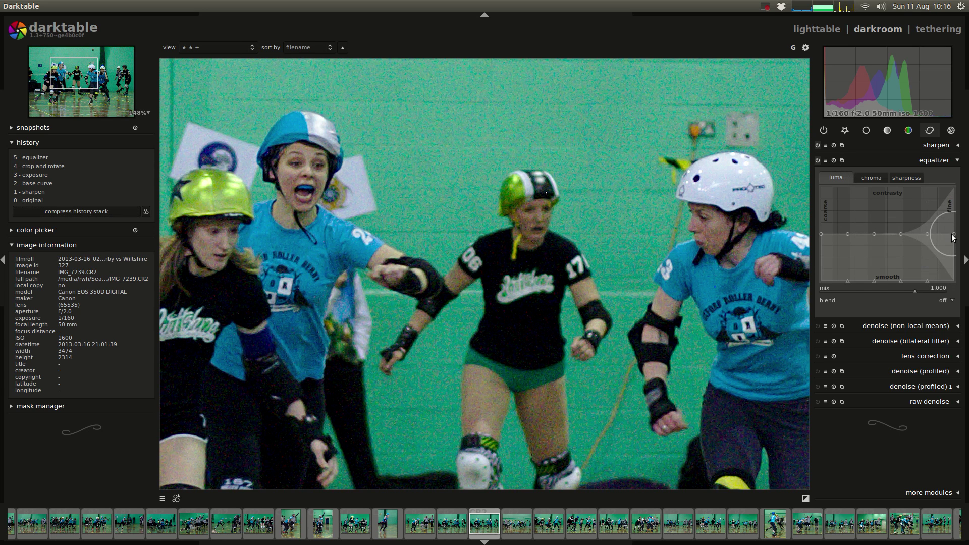
{"action": "left_click_drag", "start_coordinate": [955, 212], "coordinate": [957, 189]}
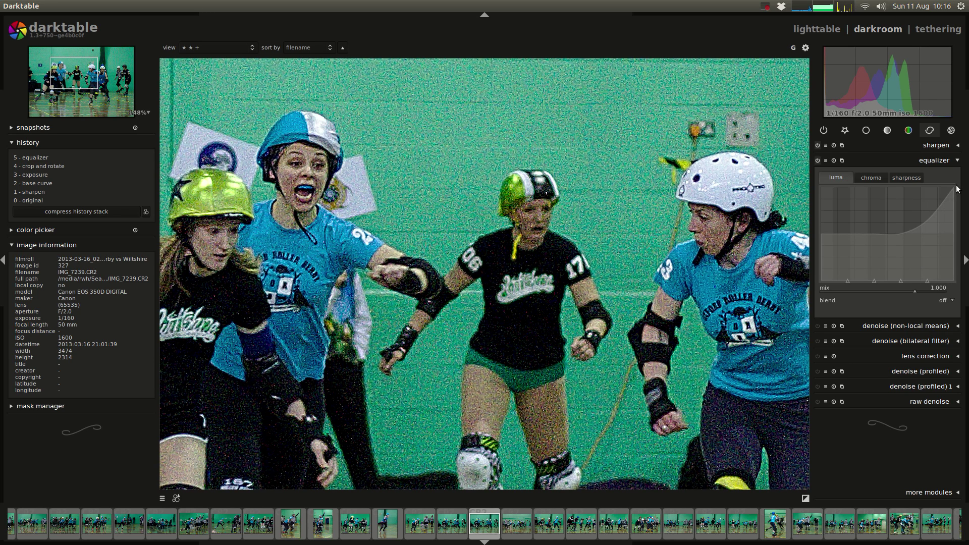
{"action": "left_click", "coordinate": [834, 160]}
Try raising the coarsest details on the luma curve, compare the whole photo with the equalizer off, and reset the module
{"action": "left_click_drag", "start_coordinate": [822, 234], "coordinate": [810, 170]}
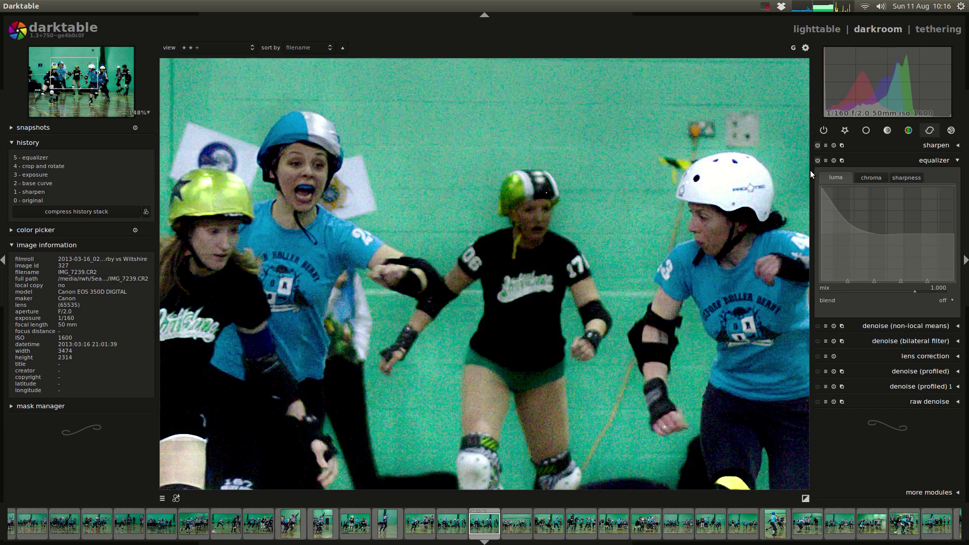
{"action": "scroll", "coordinate": [549, 278], "scroll_direction": "down", "scroll_amount": 5}
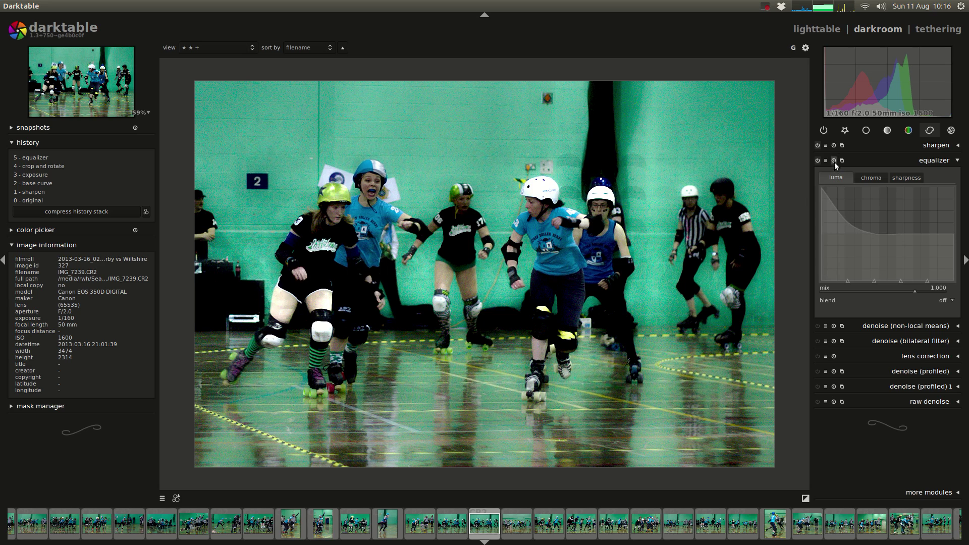
{"action": "left_click", "coordinate": [817, 160]}
{"action": "left_click", "coordinate": [816, 159]}
{"action": "left_click", "coordinate": [817, 160]}
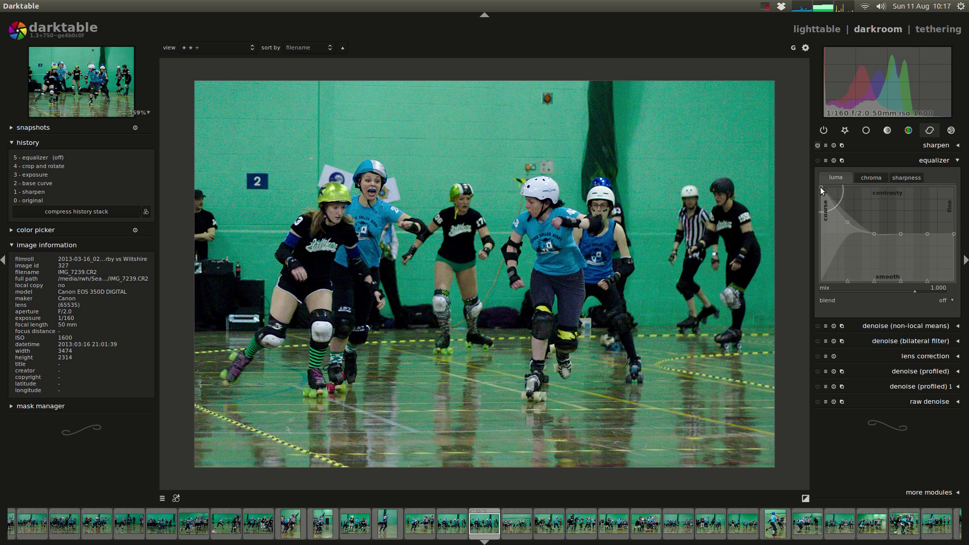
{"action": "left_click", "coordinate": [833, 160]}
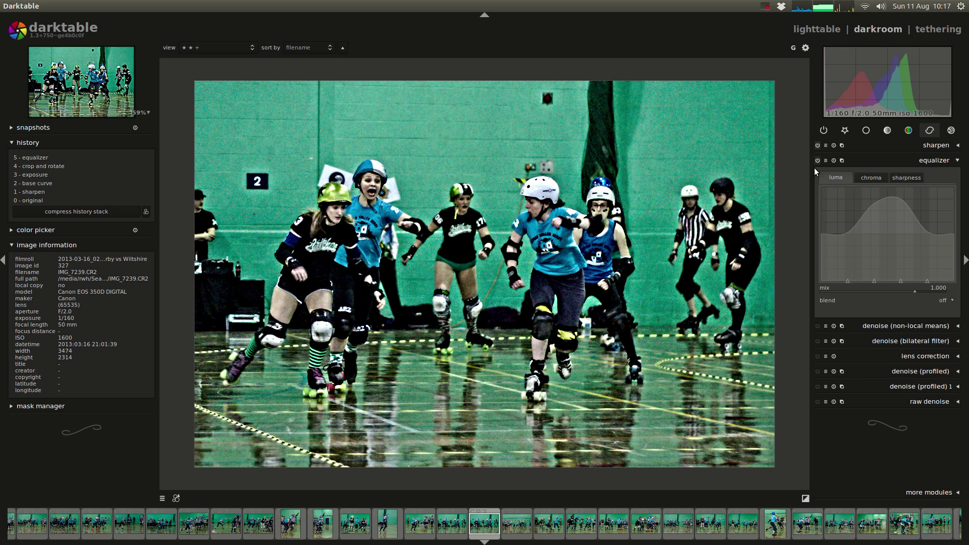
Try pulling the middle and coarse details of the luma curve down towards smooth, and reset the equalizer
{"action": "left_click_drag", "start_coordinate": [894, 191], "coordinate": [893, 288]}
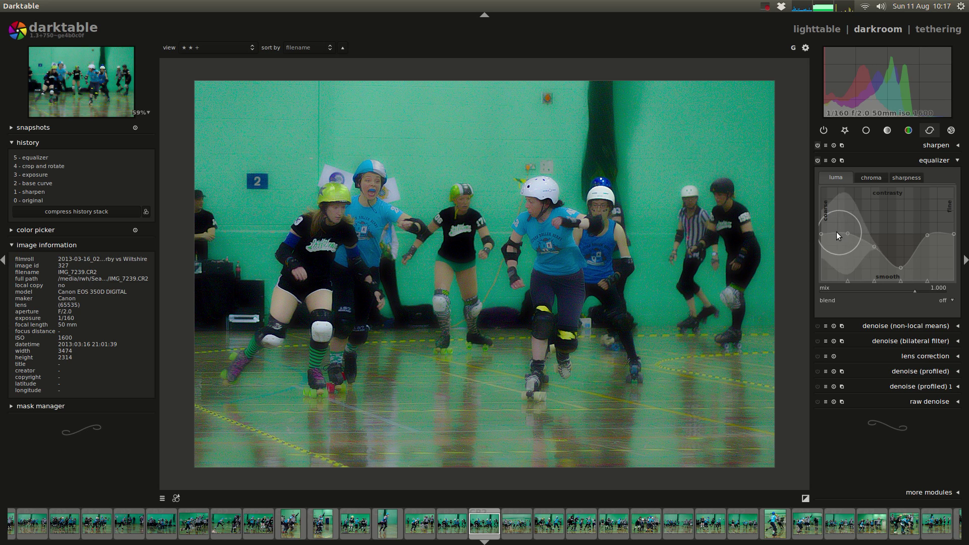
{"action": "left_click_drag", "start_coordinate": [823, 234], "coordinate": [837, 298]}
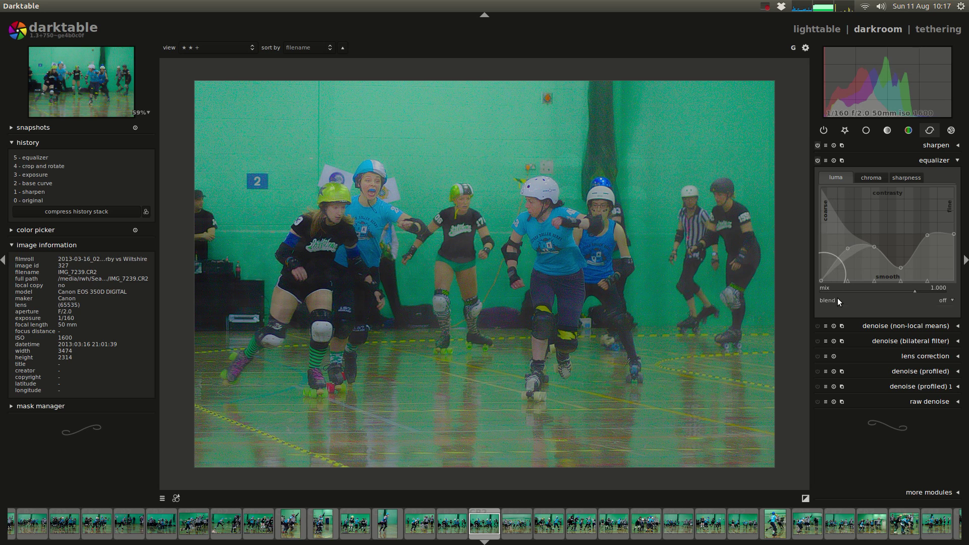
{"action": "left_click", "coordinate": [834, 161]}
Try an equalizer chroma curve with fine and middle details raised and the coarsest details lowered
{"action": "left_click", "coordinate": [868, 185]}
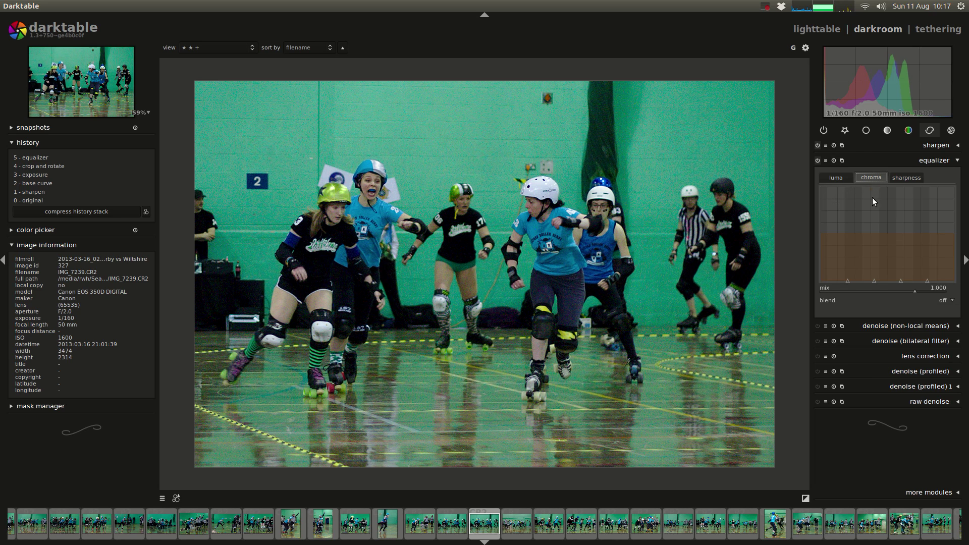
{"action": "left_click_drag", "start_coordinate": [953, 233], "coordinate": [954, 196]}
{"action": "left_click_drag", "start_coordinate": [831, 232], "coordinate": [819, 290]}
{"action": "mouse_move", "coordinate": [884, 236]}
{"action": "left_mouse_down"}
{"action": "mouse_move", "coordinate": [883, 273]}
{"action": "mouse_move", "coordinate": [889, 204]}
{"action": "left_mouse_up"}
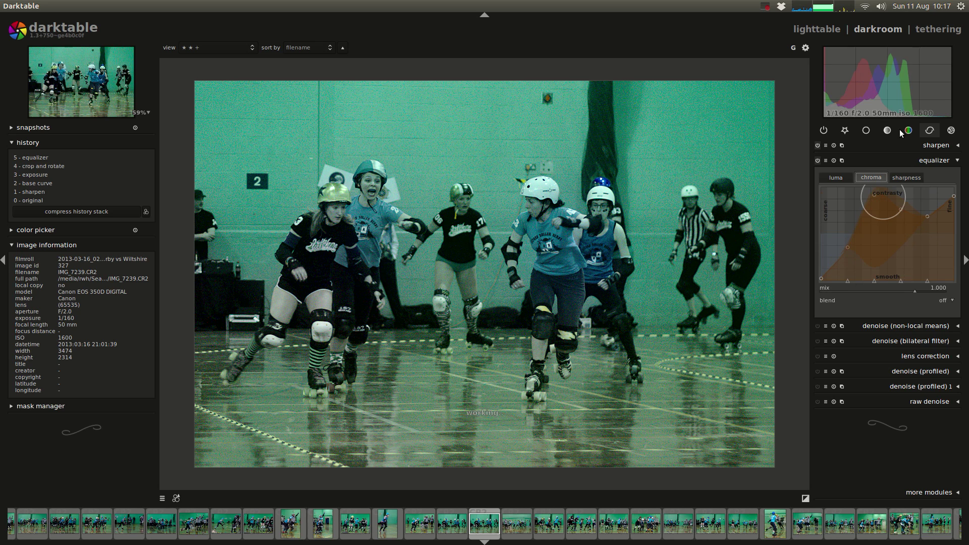
Try a sharpness curve with the finest details lowered to dull and the middle raised to bold, and reset the equalizer
{"action": "left_click", "coordinate": [906, 177]}
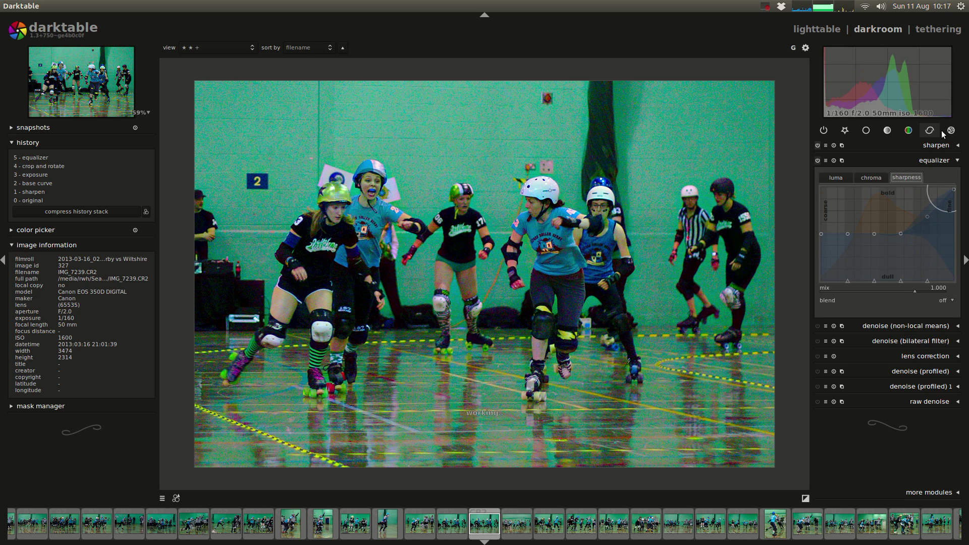
{"action": "left_click_drag", "start_coordinate": [949, 202], "coordinate": [947, 277]}
{"action": "left_click_drag", "start_coordinate": [861, 193], "coordinate": [883, 143]}
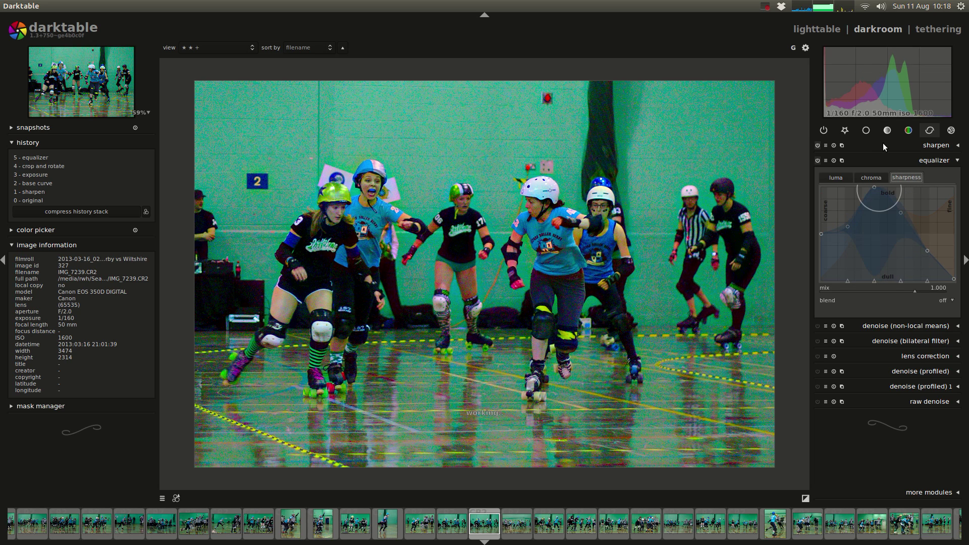
{"action": "left_click", "coordinate": [840, 161]}
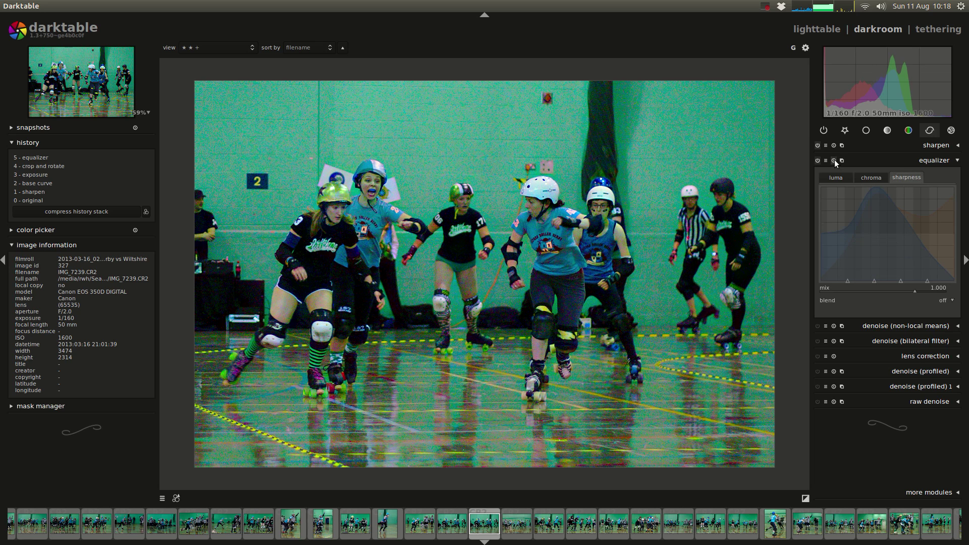
Try an equalizer mix of 1.390, reset the module and look through its presets without applying one
{"action": "left_click", "coordinate": [926, 278]}
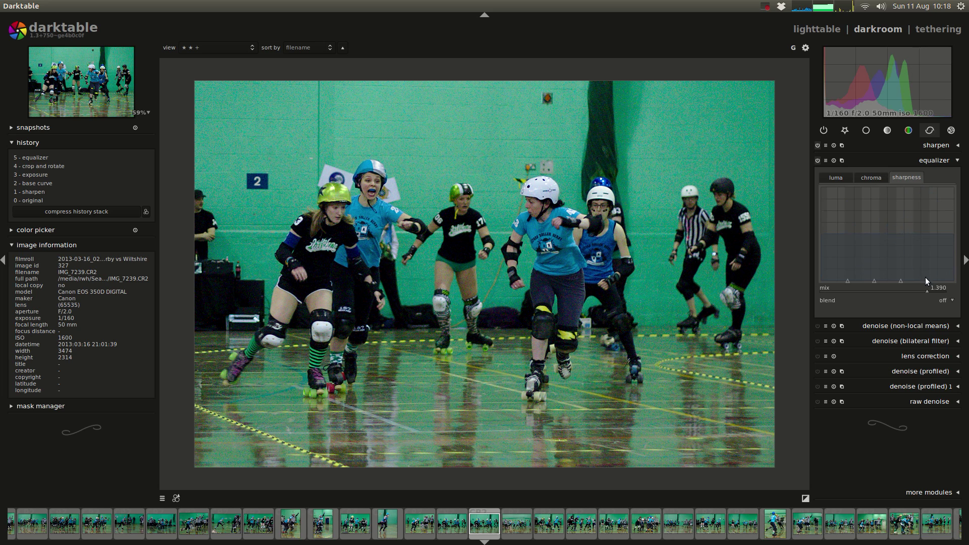
{"action": "left_click", "coordinate": [833, 160]}
{"action": "left_click", "coordinate": [825, 160]}
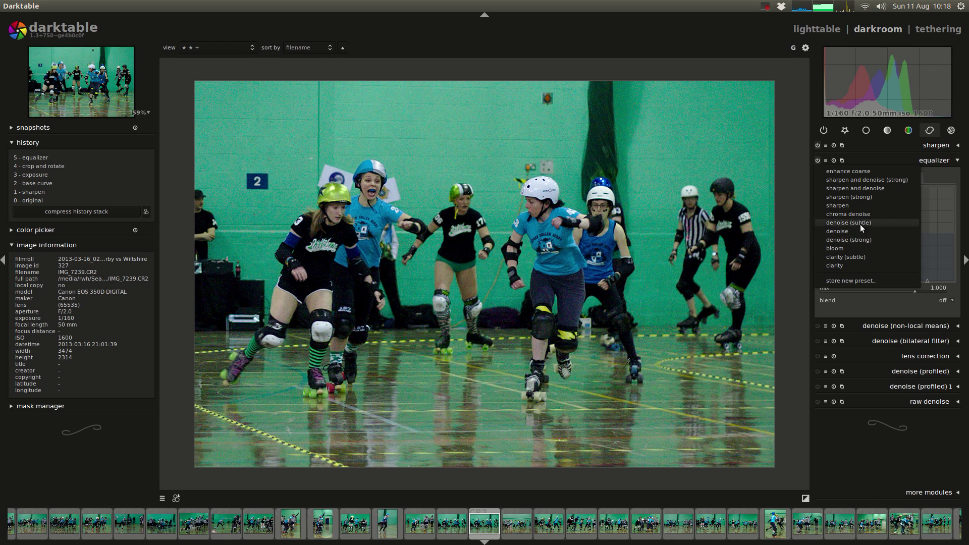
{"action": "left_click", "coordinate": [824, 163]}
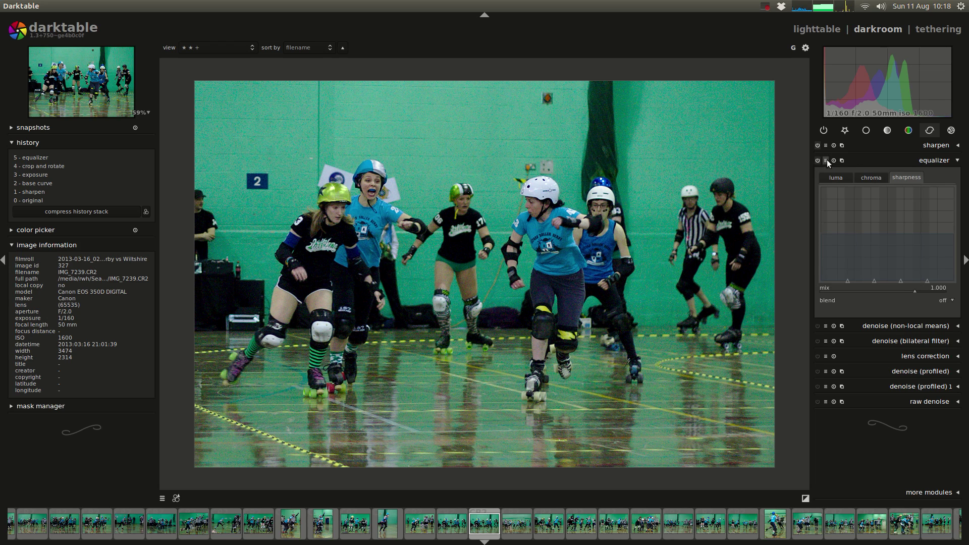
Apply the equalizer's denoise (subtle) preset with the skaters on the photo's left magnified
{"action": "middle_click", "coordinate": [380, 204]}
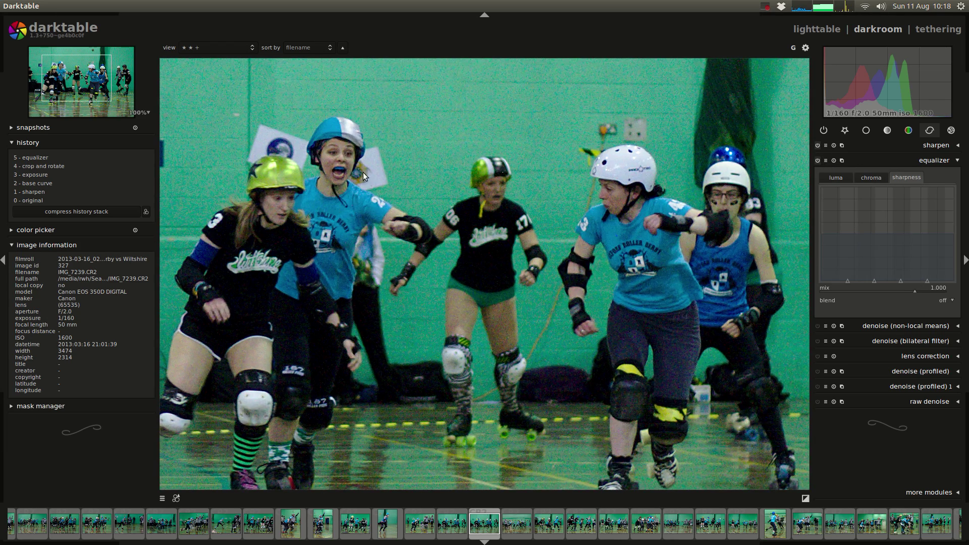
{"action": "scroll", "coordinate": [377, 160], "scroll_direction": "up", "scroll_amount": 4}
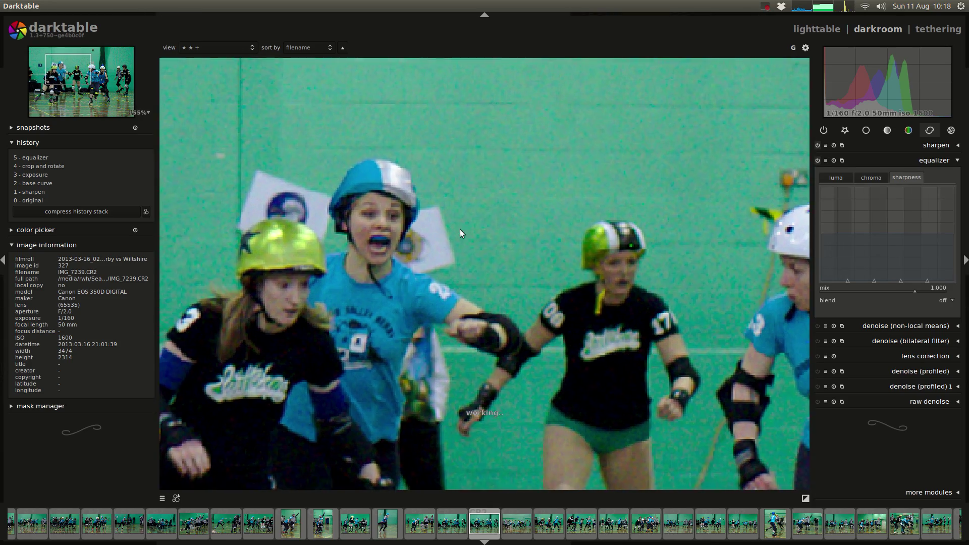
{"action": "scroll", "coordinate": [479, 224], "scroll_direction": "up", "scroll_amount": 1}
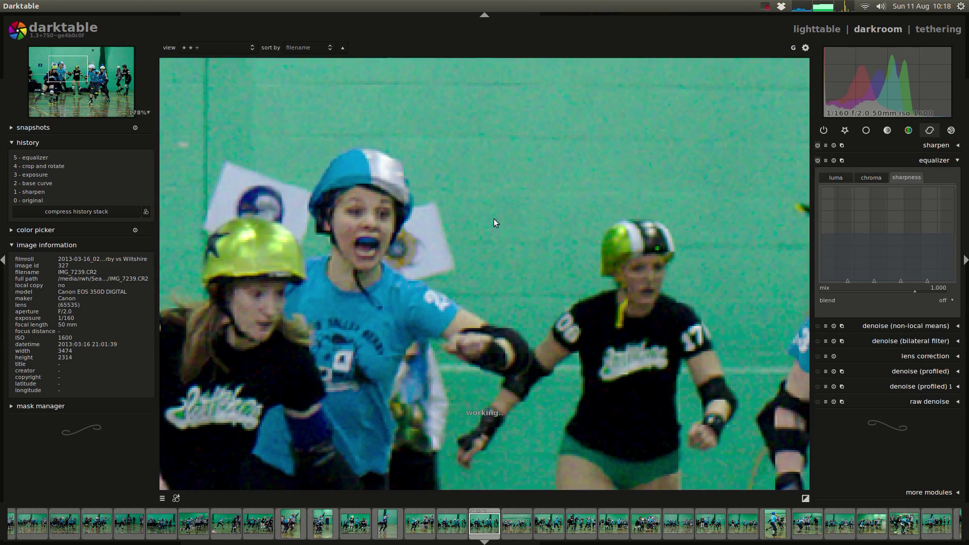
{"action": "left_click", "coordinate": [826, 161]}
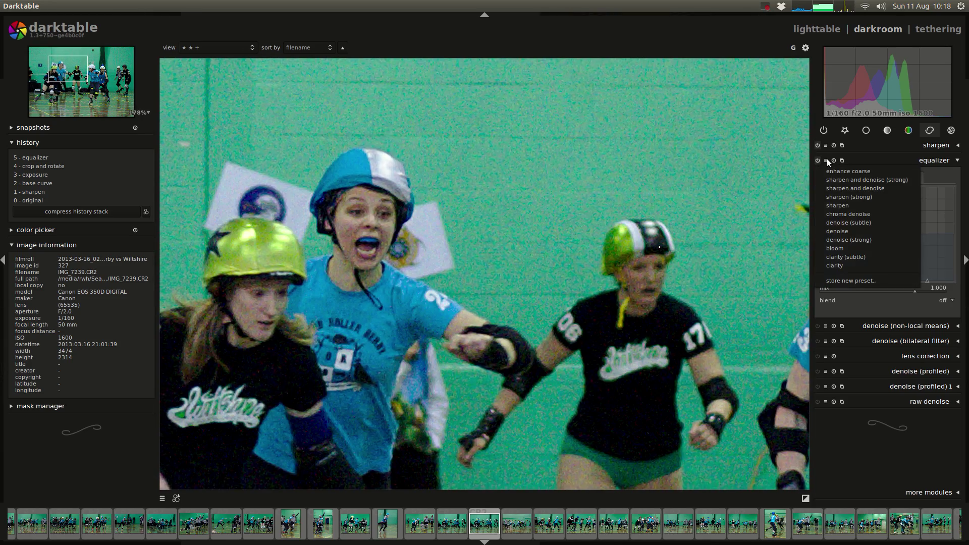
{"action": "left_click", "coordinate": [841, 222]}
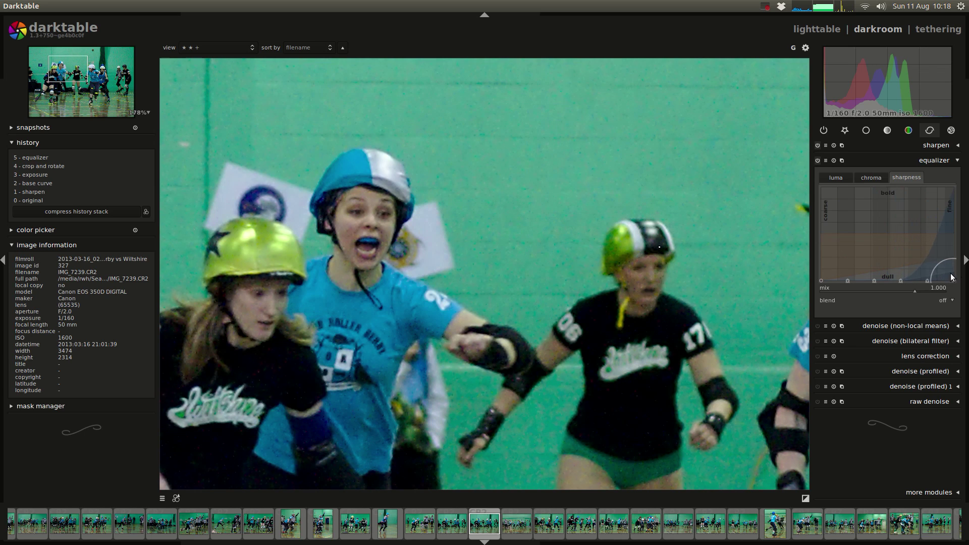
Examine the fine-detail end of the denoise (subtle) preset's sharpness, luma and chroma curves
{"action": "mouse_move", "coordinate": [916, 278]}
{"action": "left_mouse_down"}
{"action": "mouse_move", "coordinate": [941, 272]}
{"action": "mouse_move", "coordinate": [918, 265]}
{"action": "mouse_move", "coordinate": [838, 279]}
{"action": "mouse_move", "coordinate": [936, 261]}
{"action": "mouse_move", "coordinate": [952, 245]}
{"action": "left_mouse_up"}
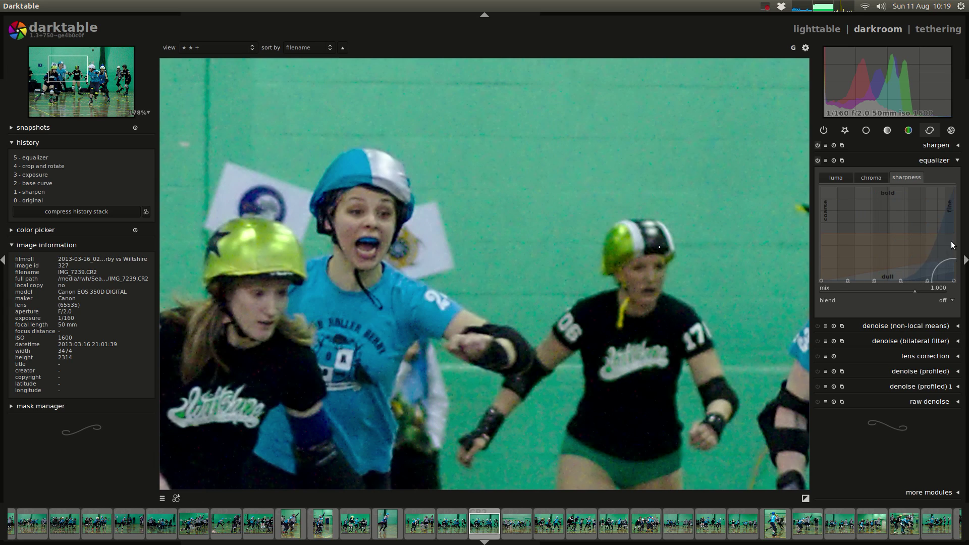
{"action": "left_click", "coordinate": [834, 178]}
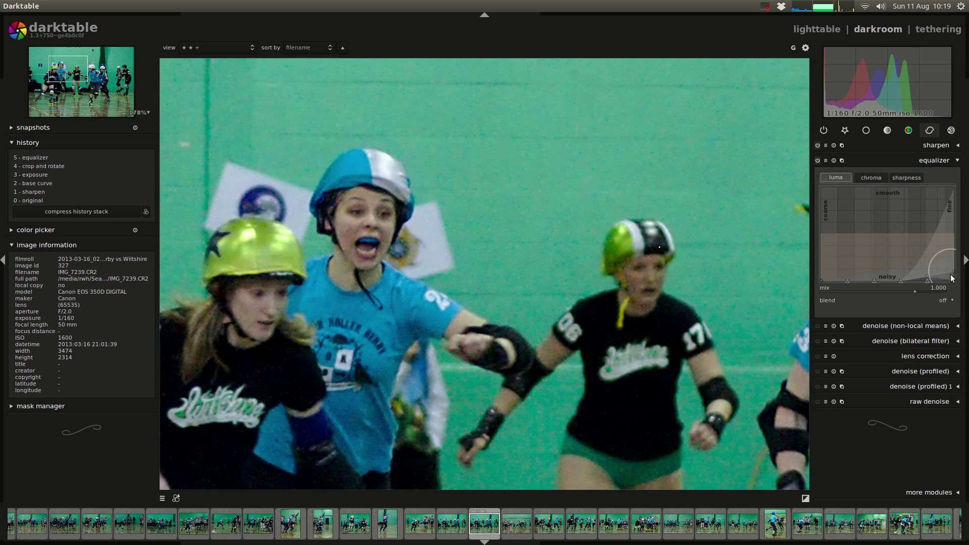
{"action": "left_click", "coordinate": [868, 176]}
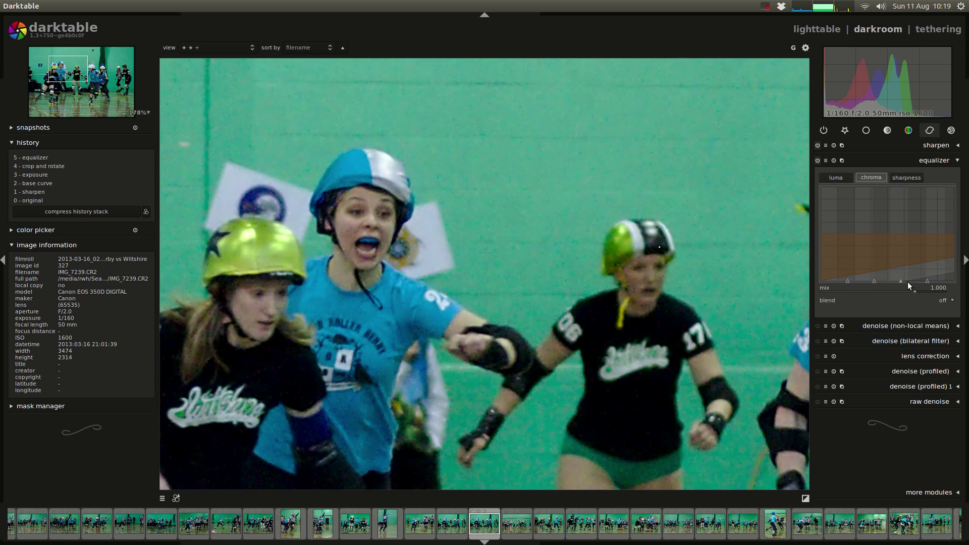
{"action": "left_click", "coordinate": [911, 178]}
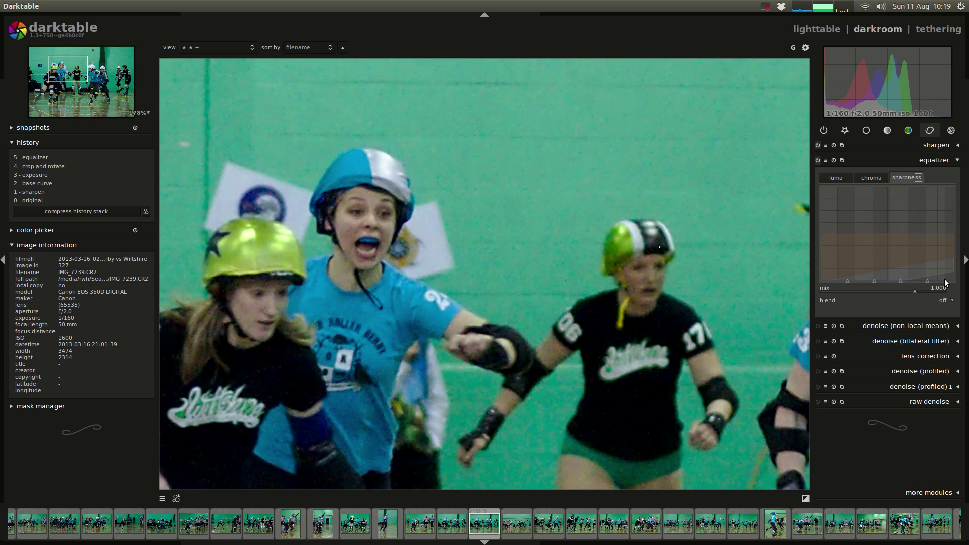
{"action": "left_click", "coordinate": [824, 178]}
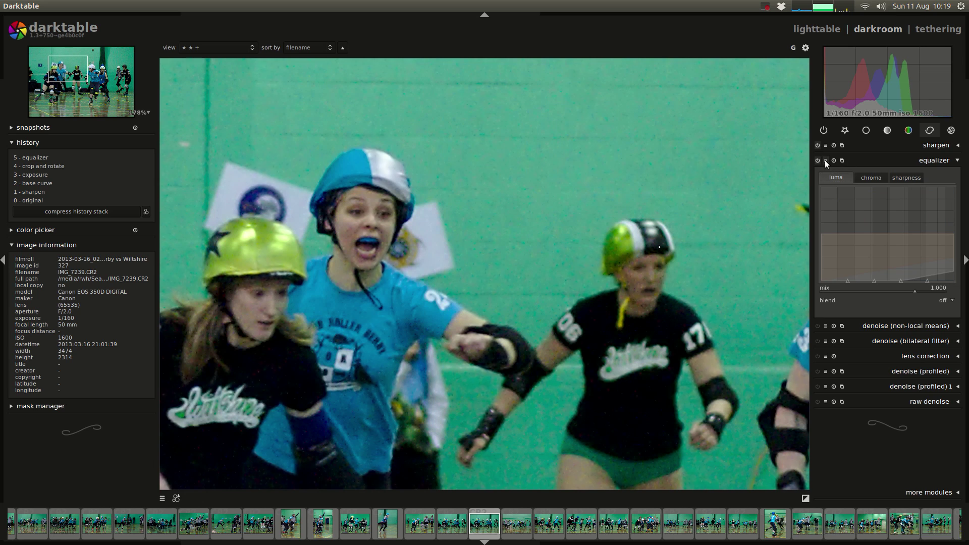
Apply the equalizer's denoise preset and examine its luma and chroma curves
{"action": "left_click", "coordinate": [825, 160]}
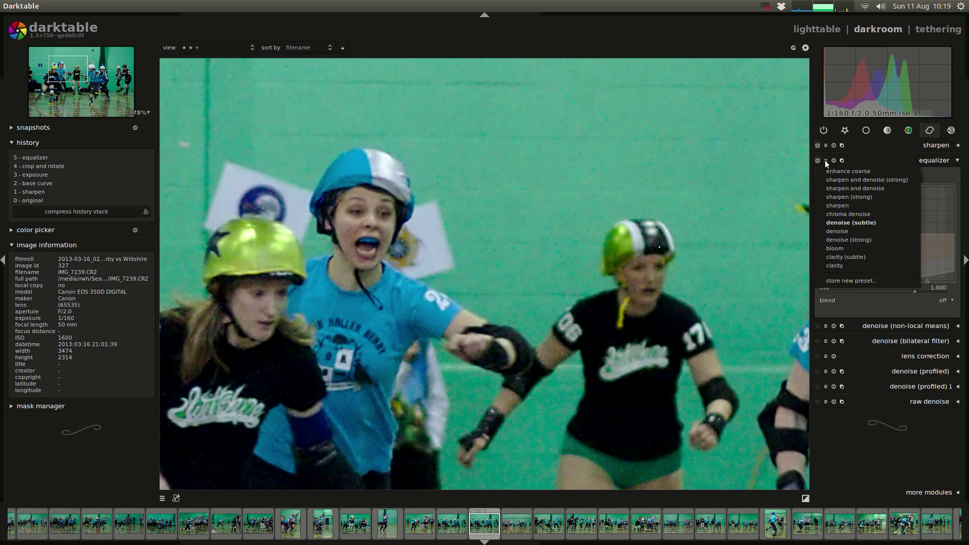
{"action": "left_click", "coordinate": [838, 231]}
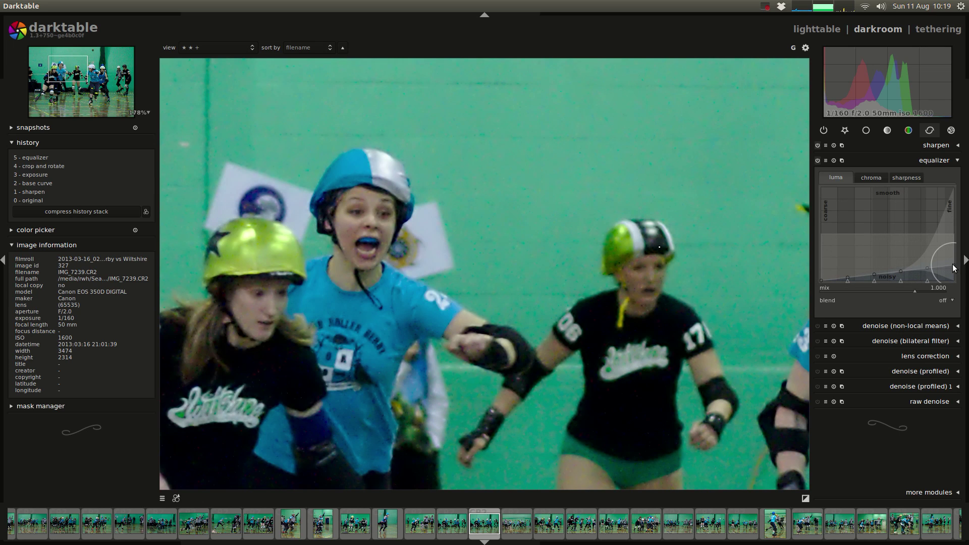
{"action": "left_click", "coordinate": [868, 175]}
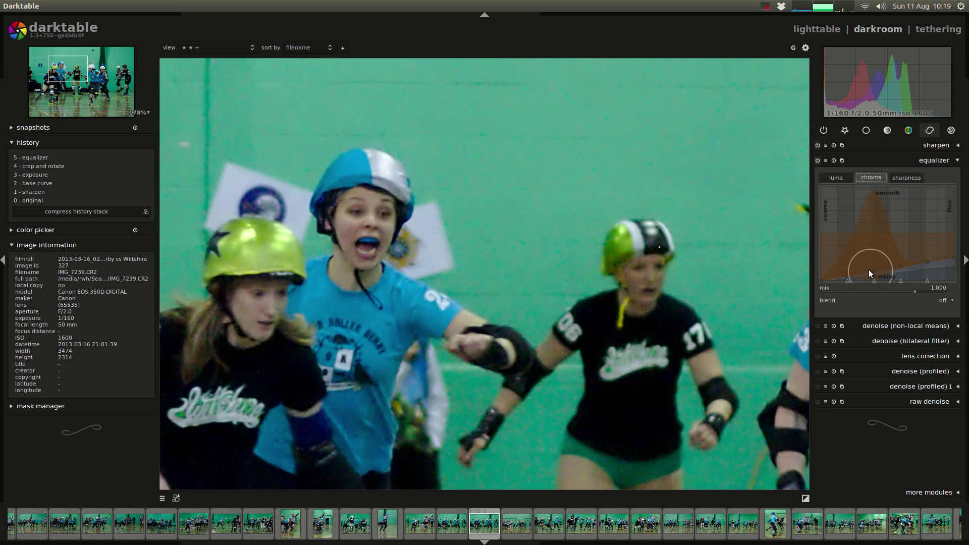
Apply the equalizer's denoise (strong) preset and examine its chroma and sharpness curves
{"action": "left_click", "coordinate": [826, 160]}
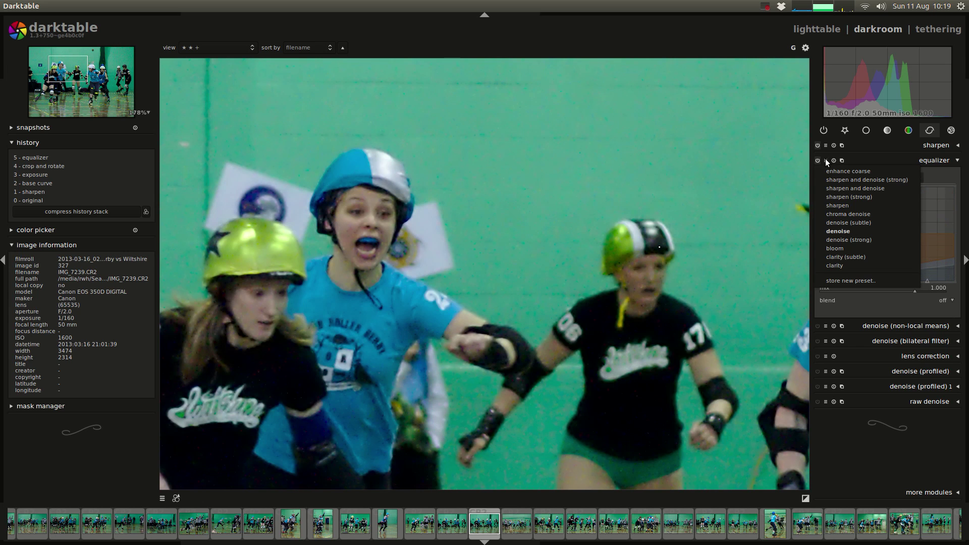
{"action": "left_click", "coordinate": [852, 237]}
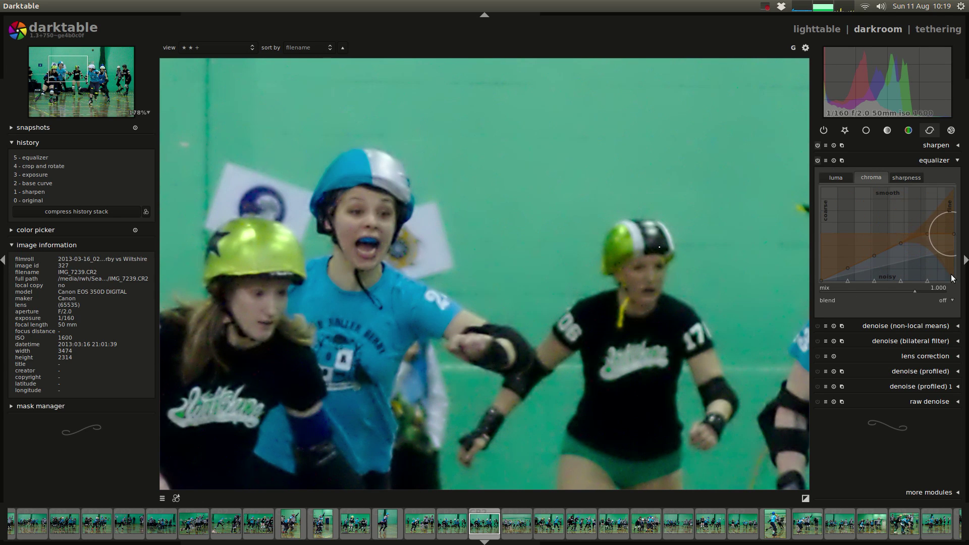
{"action": "left_click", "coordinate": [906, 177]}
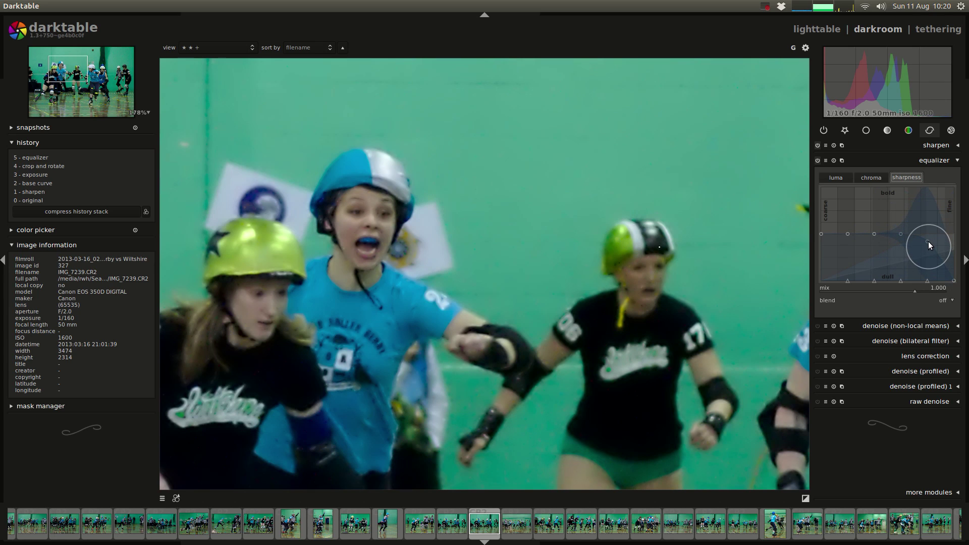
{"action": "mouse_move", "coordinate": [954, 271]}
{"action": "left_mouse_down"}
{"action": "mouse_move", "coordinate": [955, 233]}
{"action": "mouse_move", "coordinate": [953, 286]}
{"action": "left_mouse_up"}
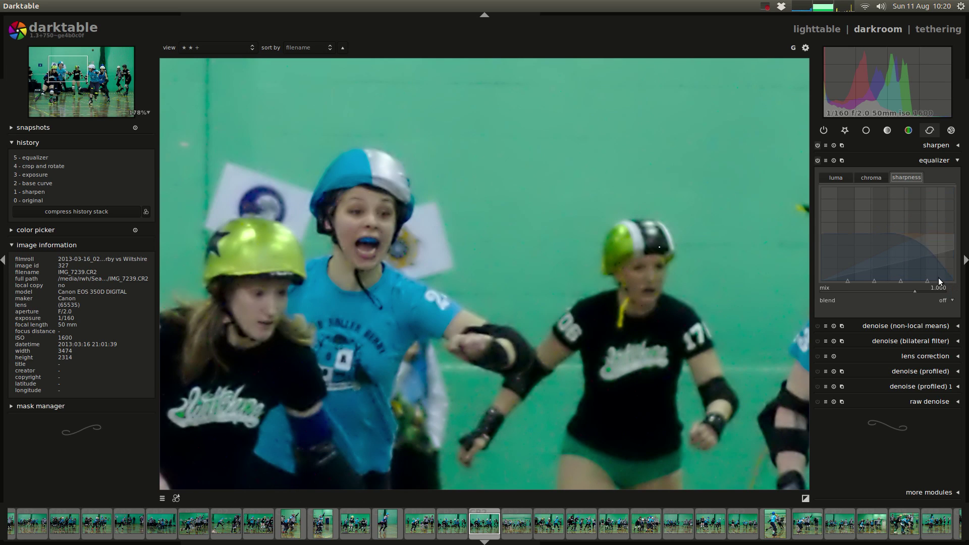
{"action": "left_click", "coordinate": [868, 177]}
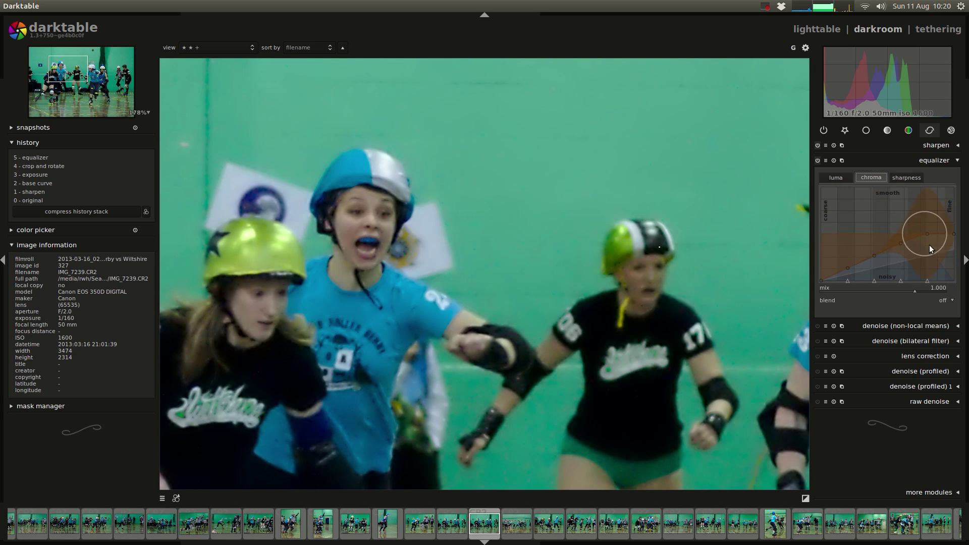
Compare the equalizer's denoise and denoise (strong) presets on the luma curve
{"action": "left_click", "coordinate": [839, 177]}
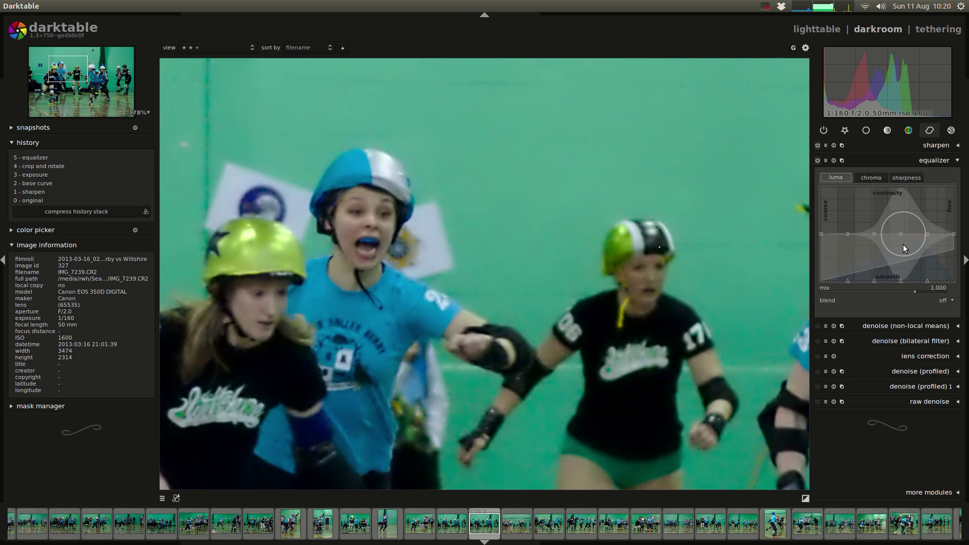
{"action": "left_click", "coordinate": [826, 162]}
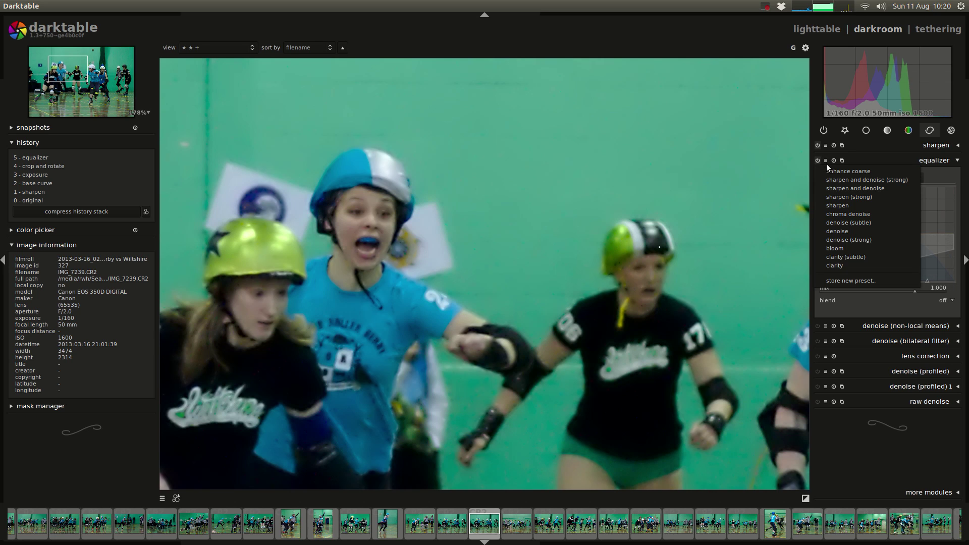
{"action": "left_click", "coordinate": [840, 230]}
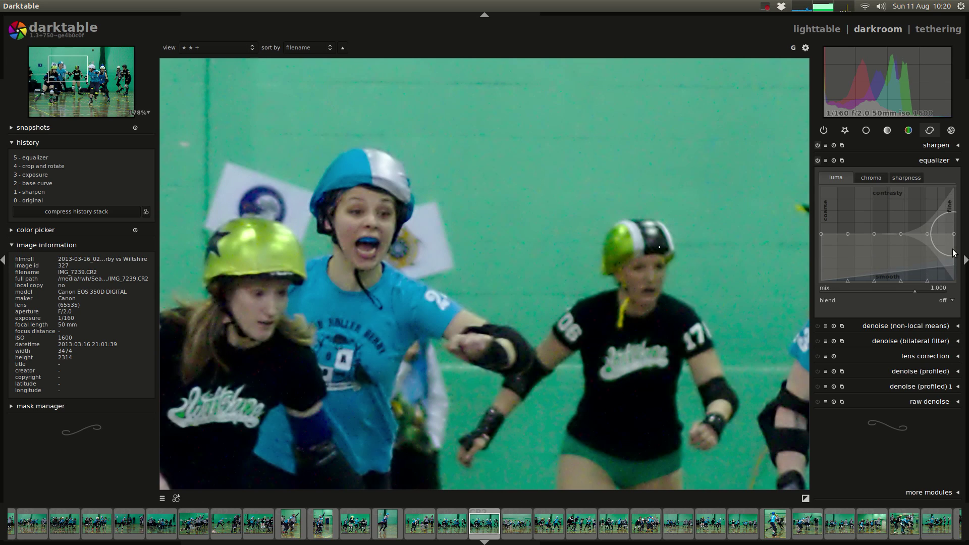
{"action": "left_click", "coordinate": [826, 161]}
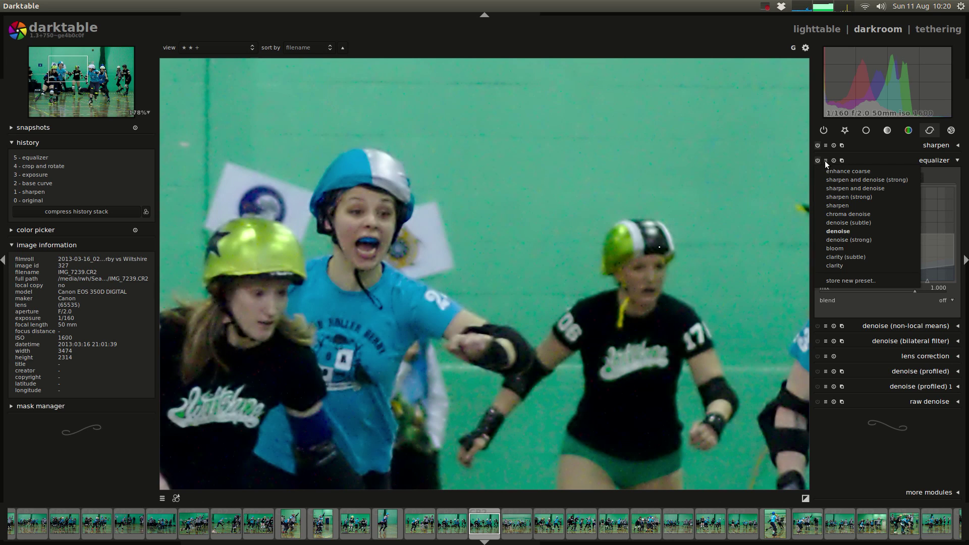
{"action": "left_click", "coordinate": [843, 237]}
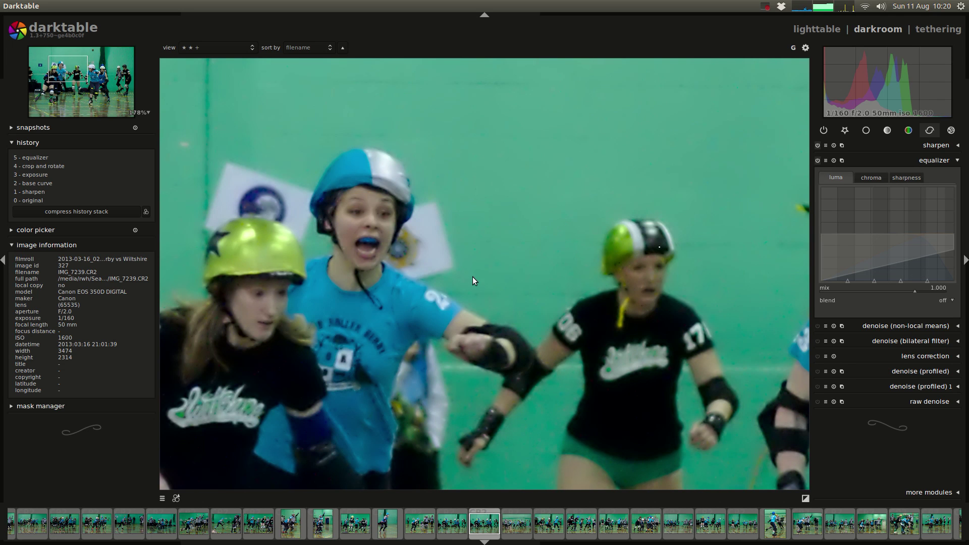
Apply the equalizer's denoise preset and collapse the module
{"action": "scroll", "coordinate": [474, 285], "scroll_direction": "down", "scroll_amount": 2}
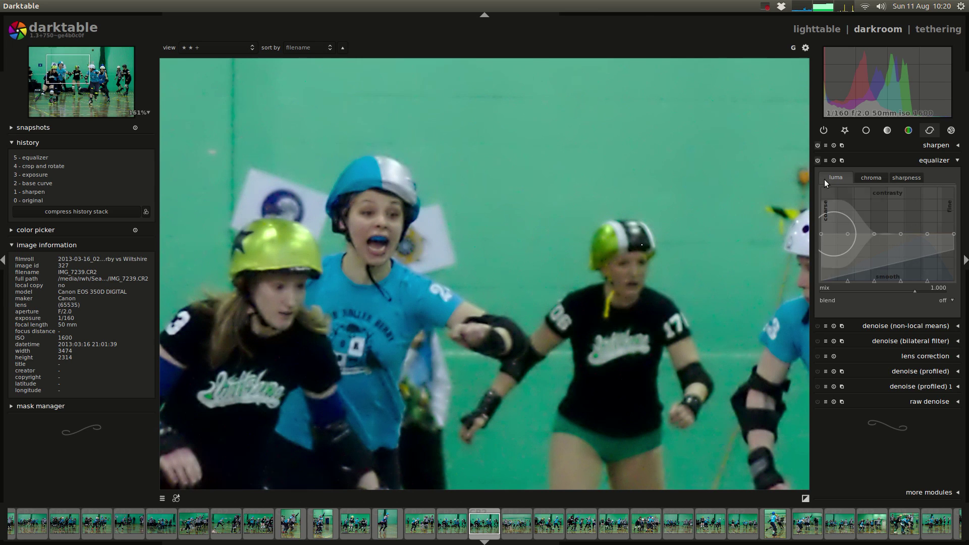
{"action": "left_click", "coordinate": [826, 161]}
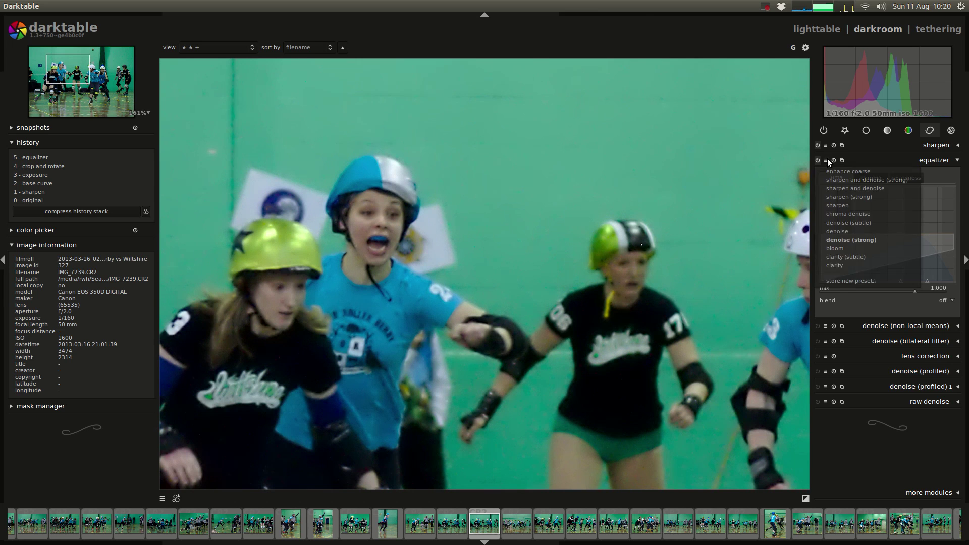
{"action": "left_click", "coordinate": [852, 230]}
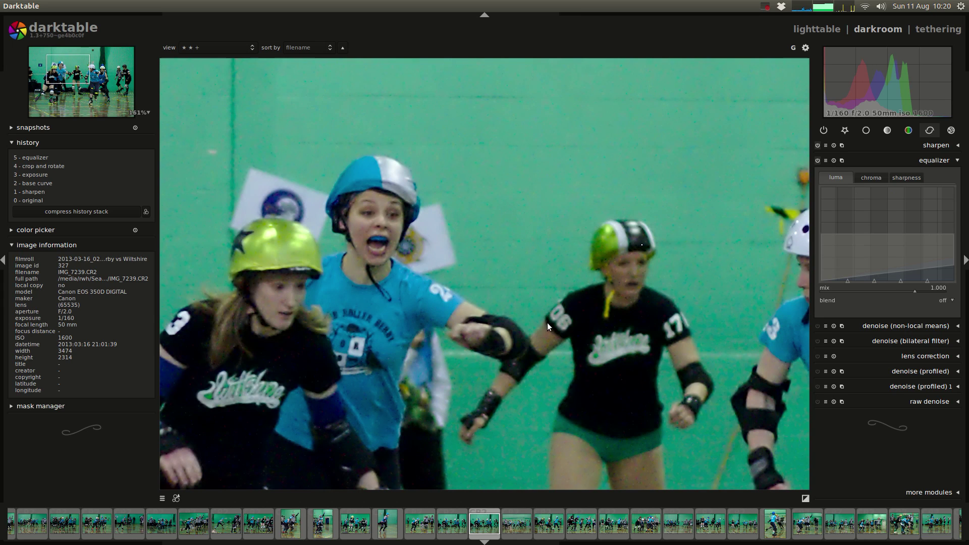
{"action": "left_click", "coordinate": [933, 160]}
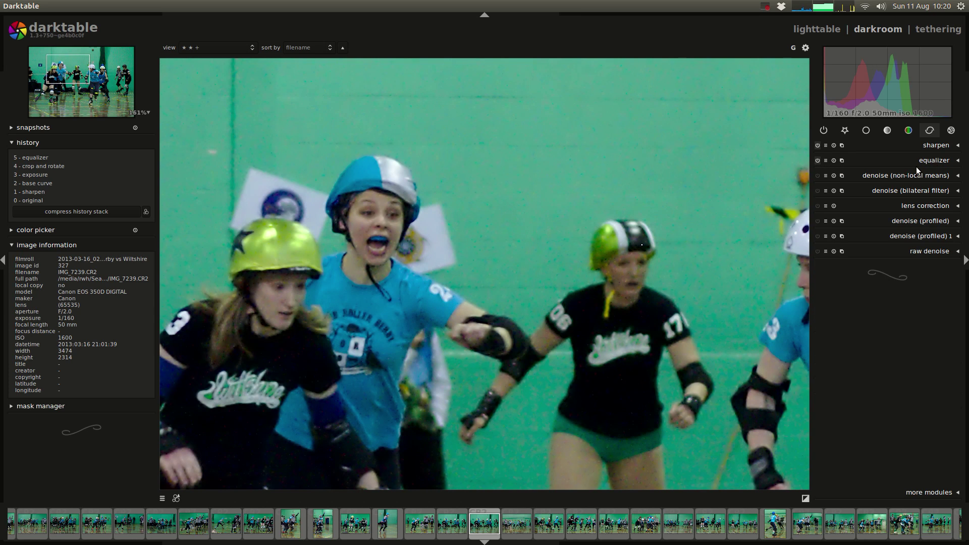
Duplicate the edited photo IMG_7239.CR2 in the lighttable
{"action": "left_click", "coordinate": [831, 31]}
{"action": "left_click", "coordinate": [176, 299]}
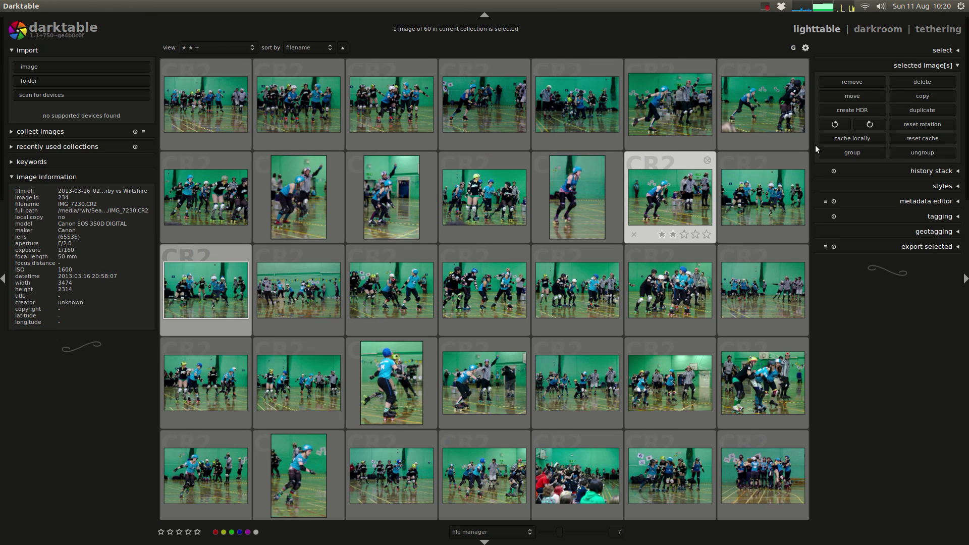
{"action": "left_click", "coordinate": [931, 111]}
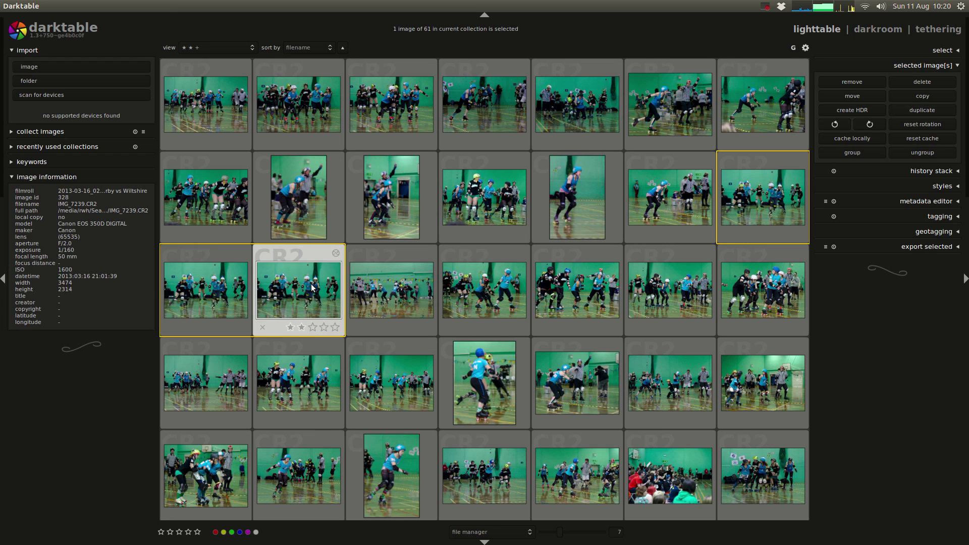
Open the duplicate in the darkroom, revert its history to crop and rotate, and compress the history stack
{"action": "double_click", "coordinate": [311, 284]}
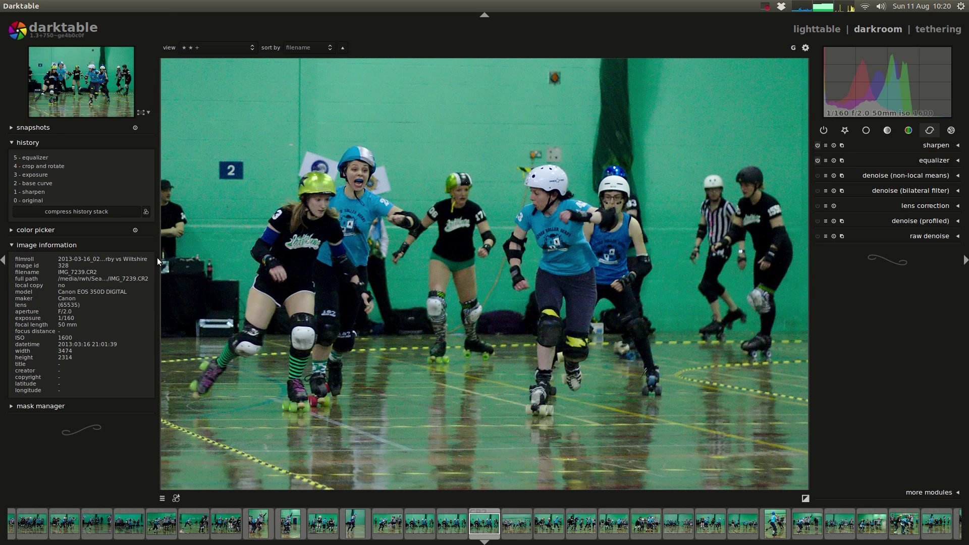
{"action": "left_click", "coordinate": [35, 164]}
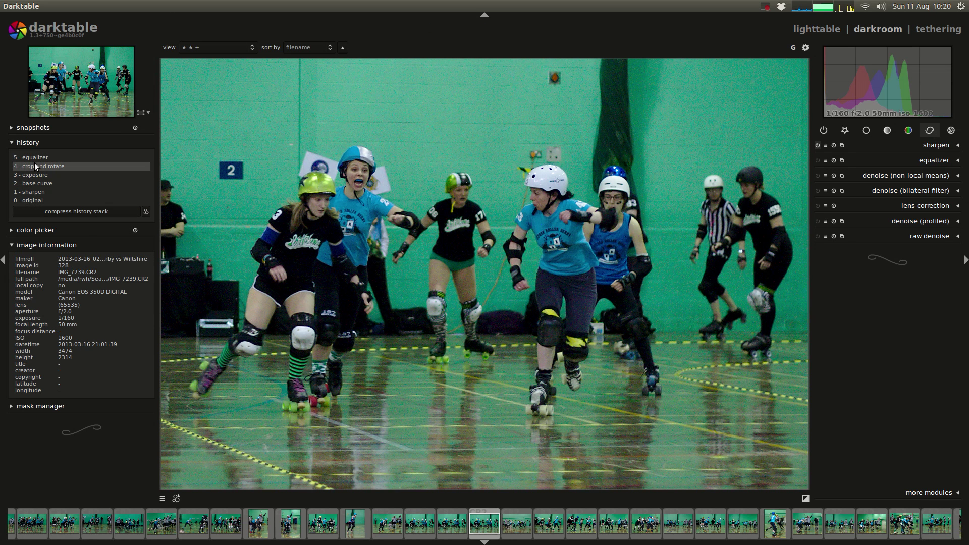
{"action": "left_click", "coordinate": [77, 210]}
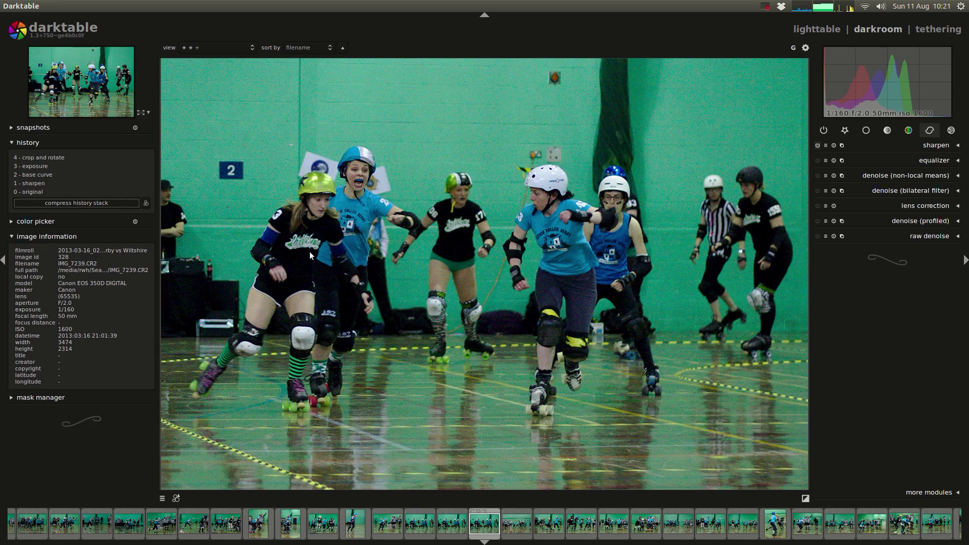
{"action": "middle_click", "coordinate": [385, 139]}
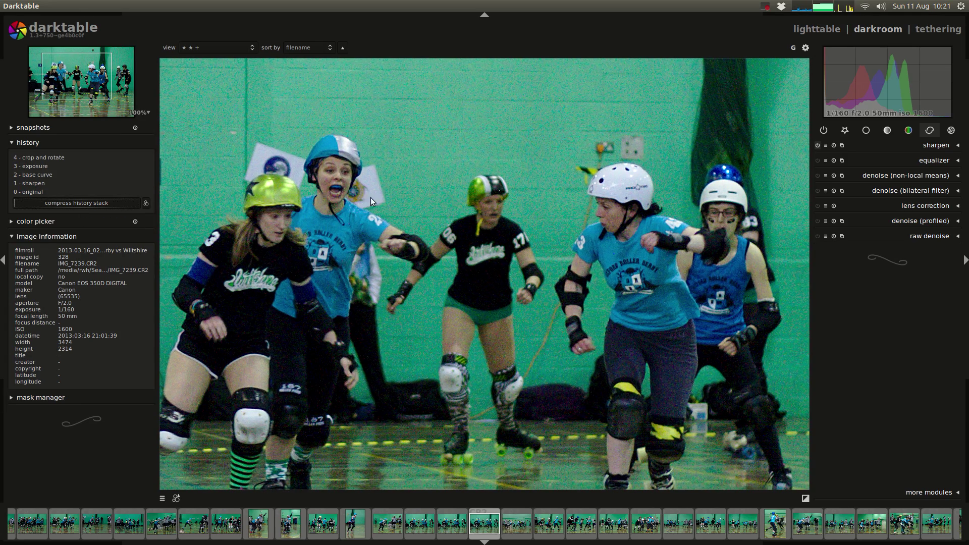
Switch to the Darktable NR episode notes in Chromium and go to the Denoise (non-local means) heading
{"action": "key", "text": "alt+Tab"}
{"action": "key", "text": "alt+Tab"}
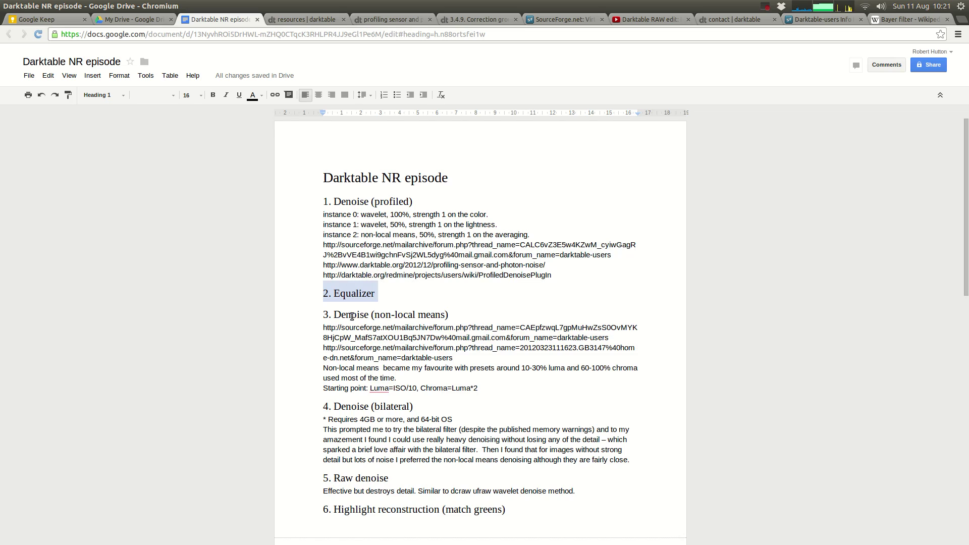
{"action": "key", "text": "ctrl+alt+n"}
{"action": "key", "text": "ctrl+alt+h"}
Return to darktable and enable the denoise (non-local means) module with its default settings
{"action": "key", "text": "alt+Tab"}
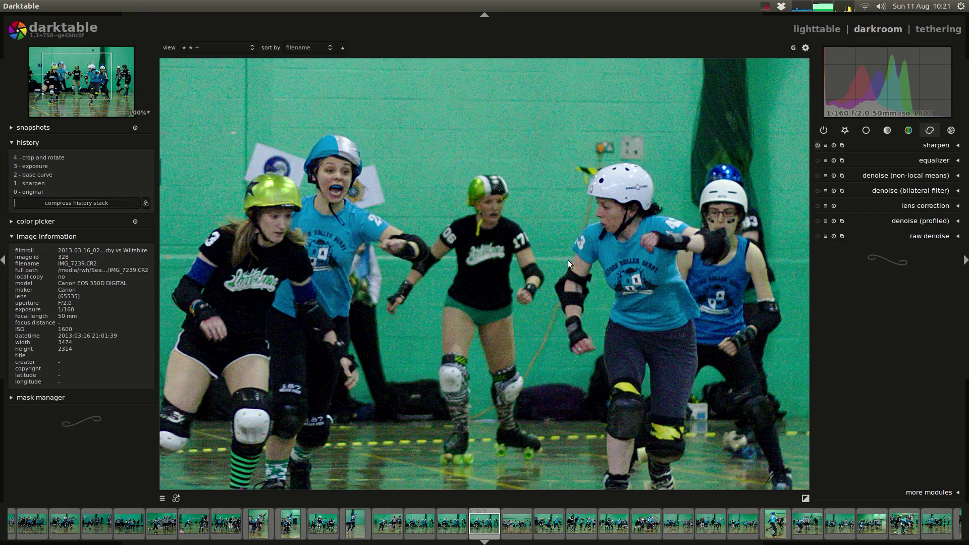
{"action": "left_click", "coordinate": [925, 175]}
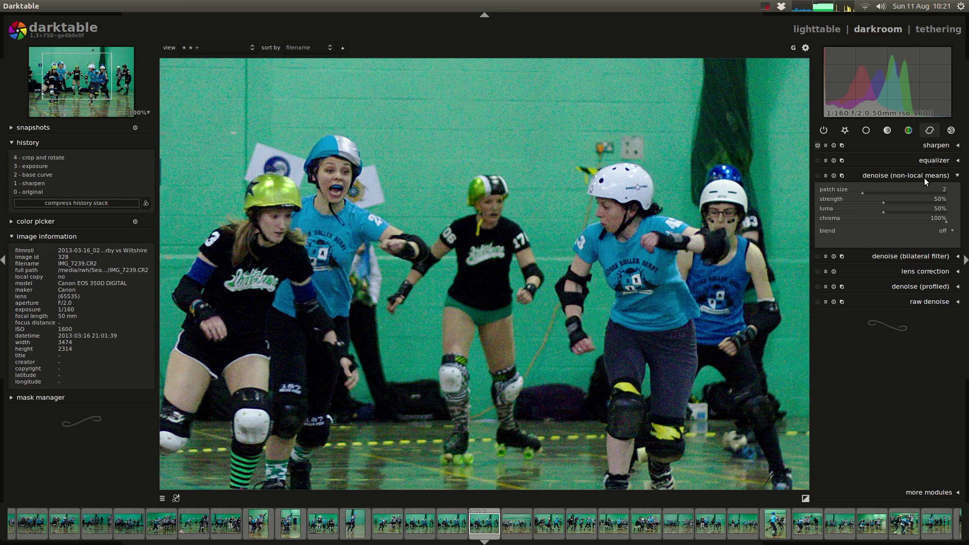
{"action": "left_click", "coordinate": [817, 176]}
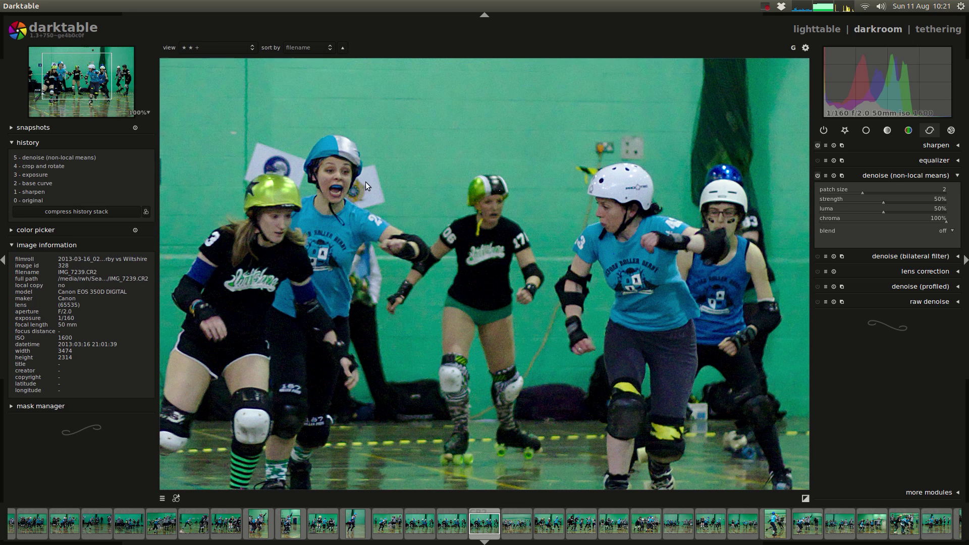
Compare the magnified skaters on the photo's left with denoise (non-local means) off and on
{"action": "scroll", "coordinate": [368, 189], "scroll_direction": "up", "scroll_amount": 5}
{"action": "left_click_drag", "start_coordinate": [368, 189], "coordinate": [459, 249]}
{"action": "scroll", "coordinate": [459, 249], "scroll_direction": "up", "scroll_amount": 1}
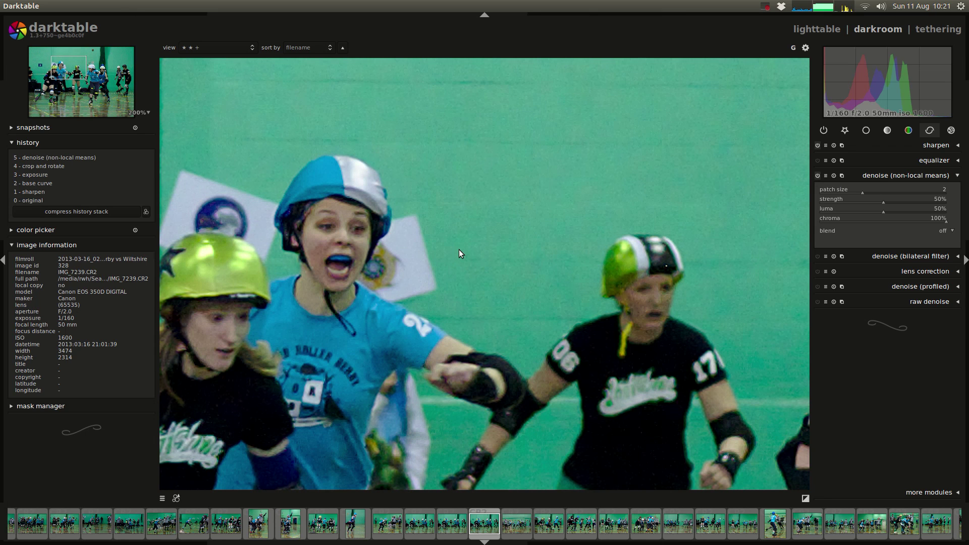
{"action": "left_click", "coordinate": [818, 175]}
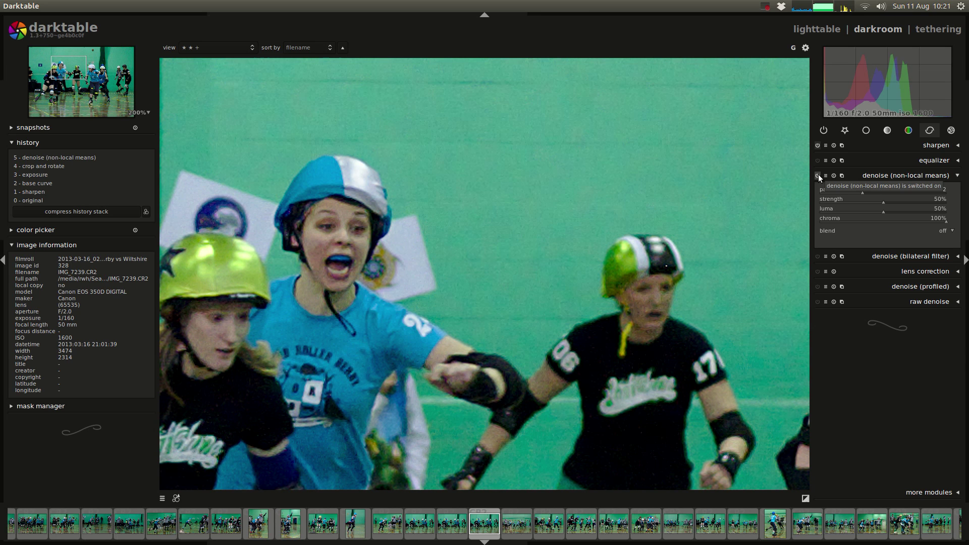
{"action": "left_click", "coordinate": [818, 175]}
{"action": "left_click", "coordinate": [817, 175]}
{"action": "left_click", "coordinate": [817, 175]}
{"action": "left_click", "coordinate": [818, 175]}
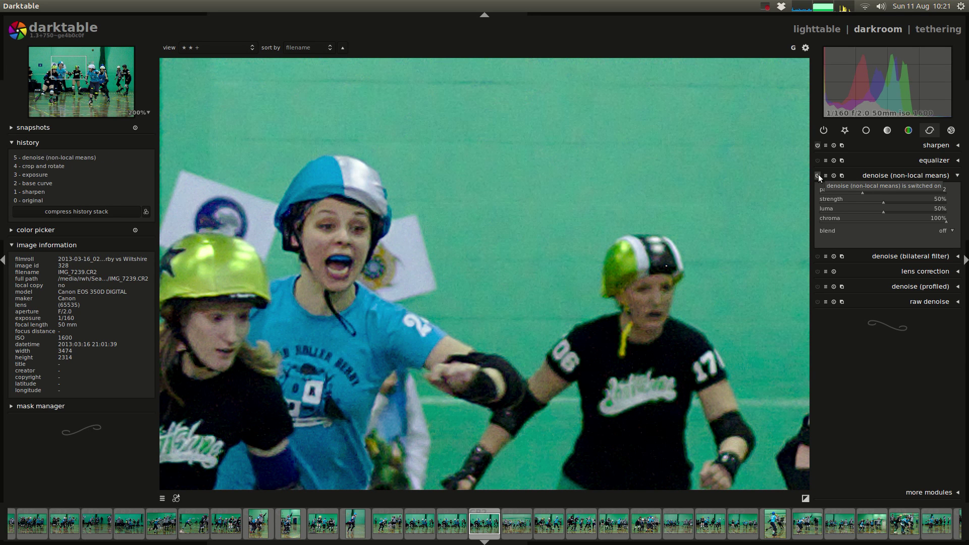
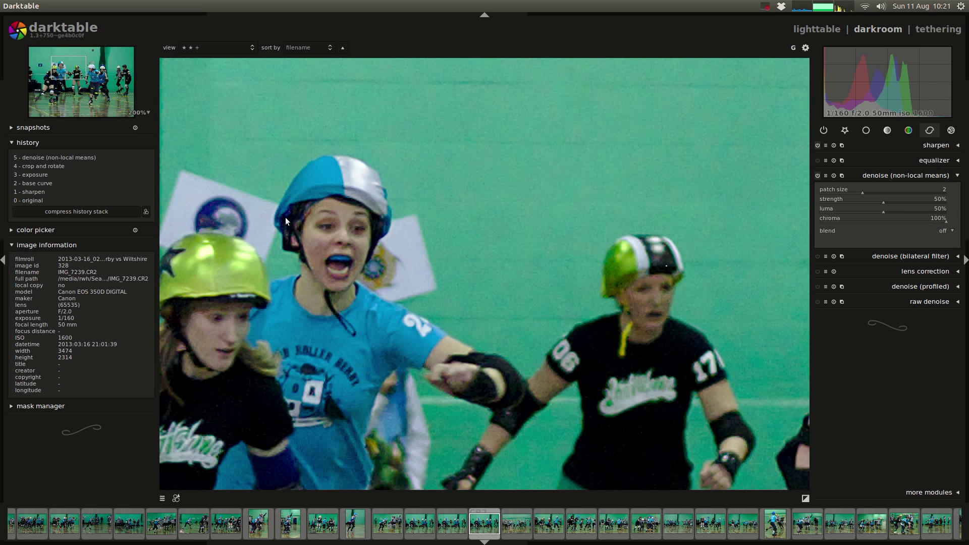
Switch to the notes in Chromium and highlight the starting-point line "Luma=ISO/10, Chroma=Luma*2"
{"action": "mouse_move", "coordinate": [4, 145]}
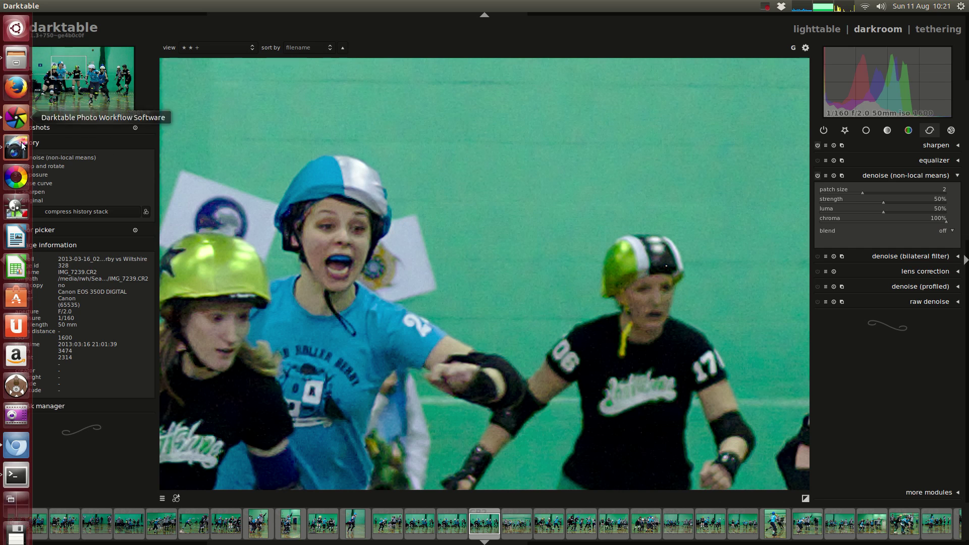
{"action": "left_click", "coordinate": [16, 445]}
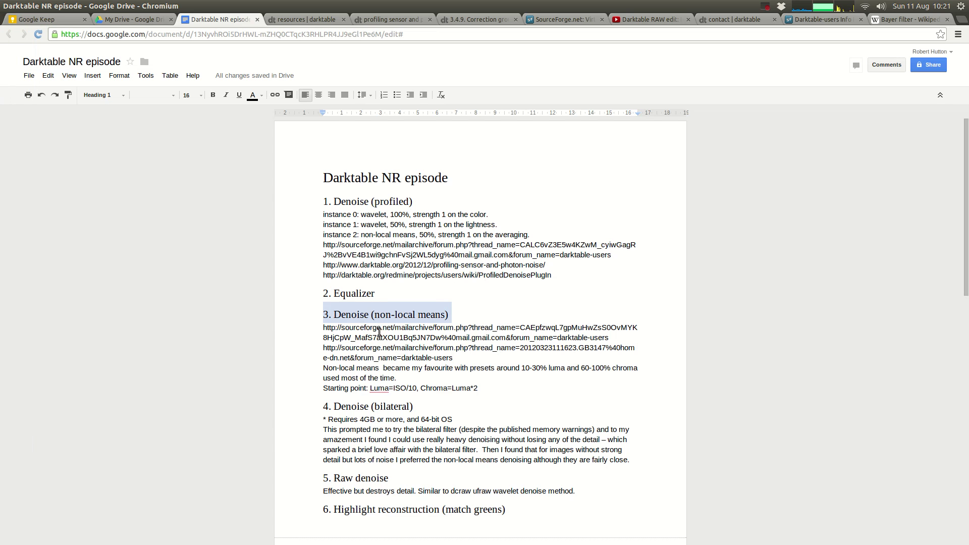
{"action": "left_click_drag", "start_coordinate": [321, 387], "coordinate": [483, 384]}
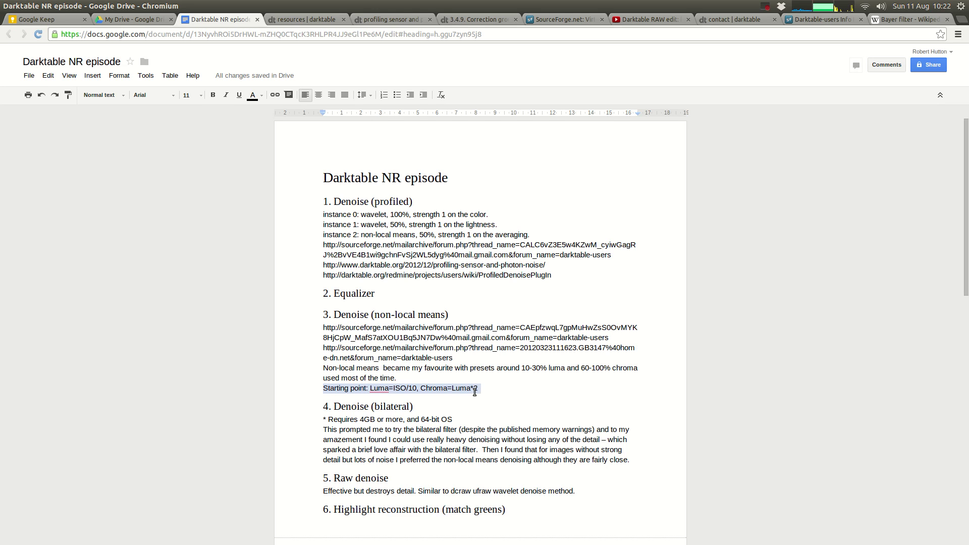
Back in darktable, set the non-local means luma to 75%, try several strengths including 27%, and reset strength to 50%
{"action": "key", "text": "alt+Tab"}
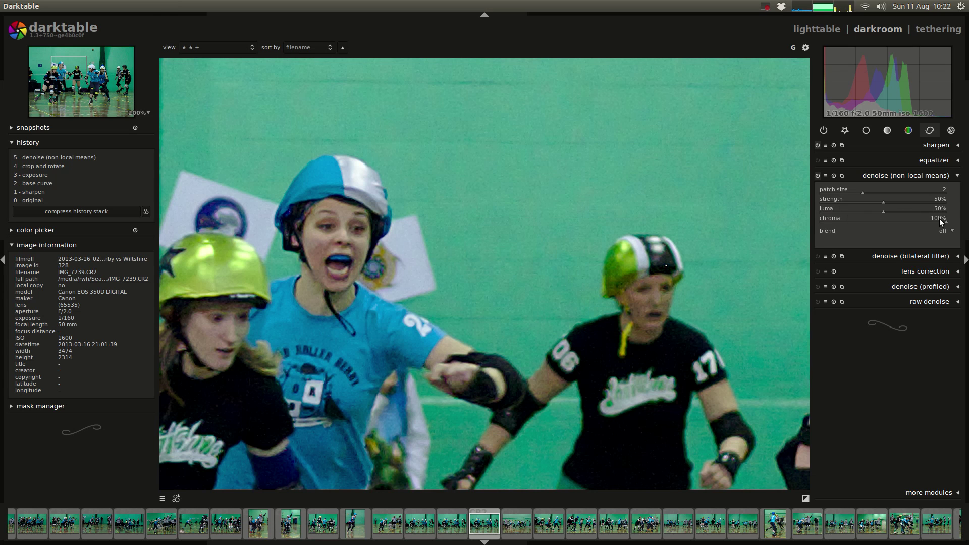
{"action": "left_click", "coordinate": [914, 213]}
{"action": "left_click", "coordinate": [915, 202]}
{"action": "left_click", "coordinate": [932, 203]}
{"action": "left_click", "coordinate": [855, 201]}
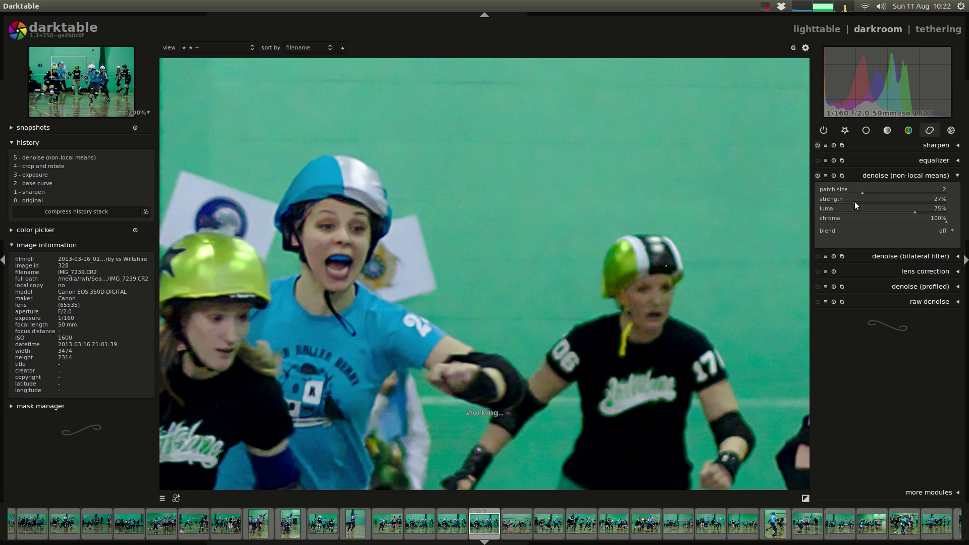
{"action": "left_click", "coordinate": [824, 201]}
{"action": "double_click", "coordinate": [826, 201]}
Try larger and smaller non-local means patch sizes, including 1, and return the patch size to 2
{"action": "left_click", "coordinate": [910, 193]}
{"action": "left_click", "coordinate": [927, 192]}
{"action": "left_click", "coordinate": [871, 193]}
{"action": "left_click", "coordinate": [829, 193]}
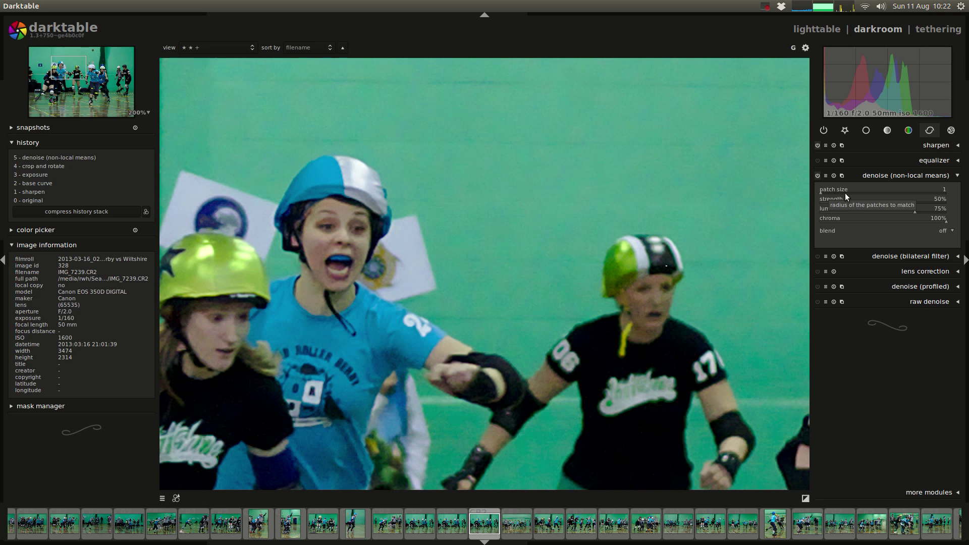
{"action": "left_click", "coordinate": [862, 193]}
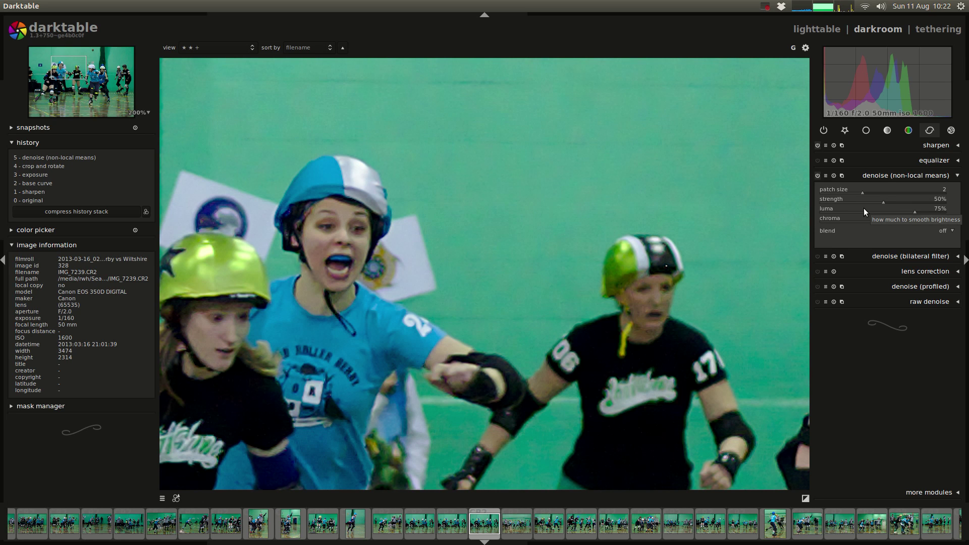
Duplicate the photo denoised with non-local means in the lighttable and open the new copy in the darkroom
{"action": "left_click", "coordinate": [891, 176]}
{"action": "left_click", "coordinate": [822, 29]}
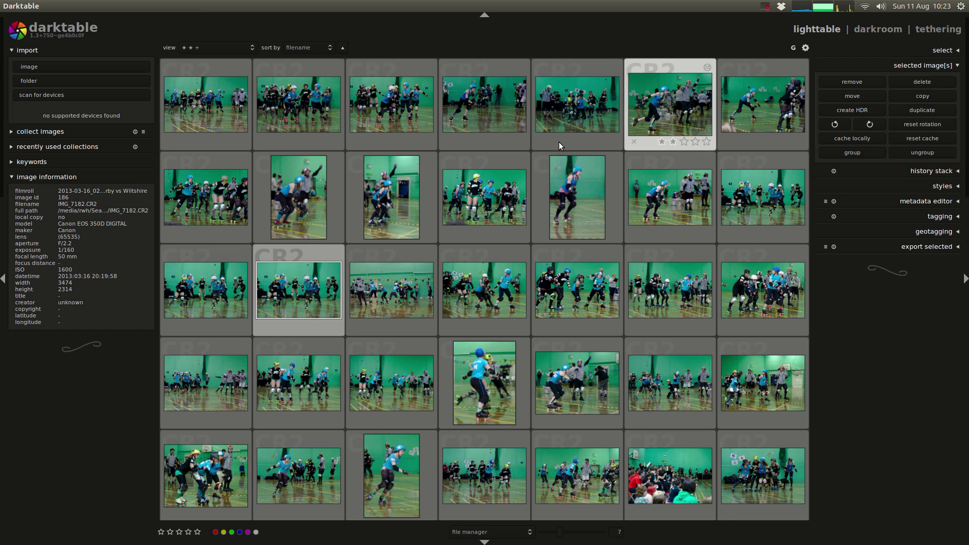
{"action": "left_click", "coordinate": [301, 283]}
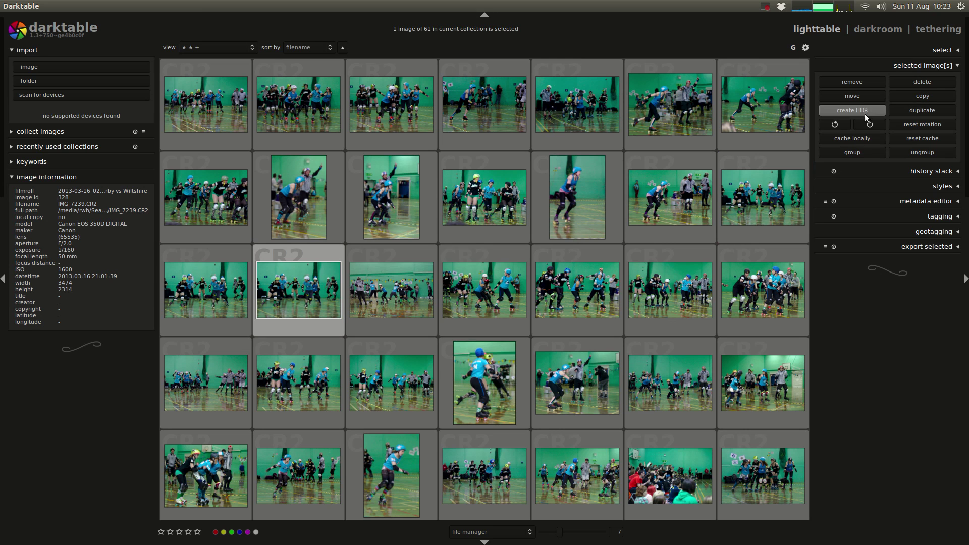
{"action": "left_click", "coordinate": [902, 111]}
{"action": "double_click", "coordinate": [397, 291]}
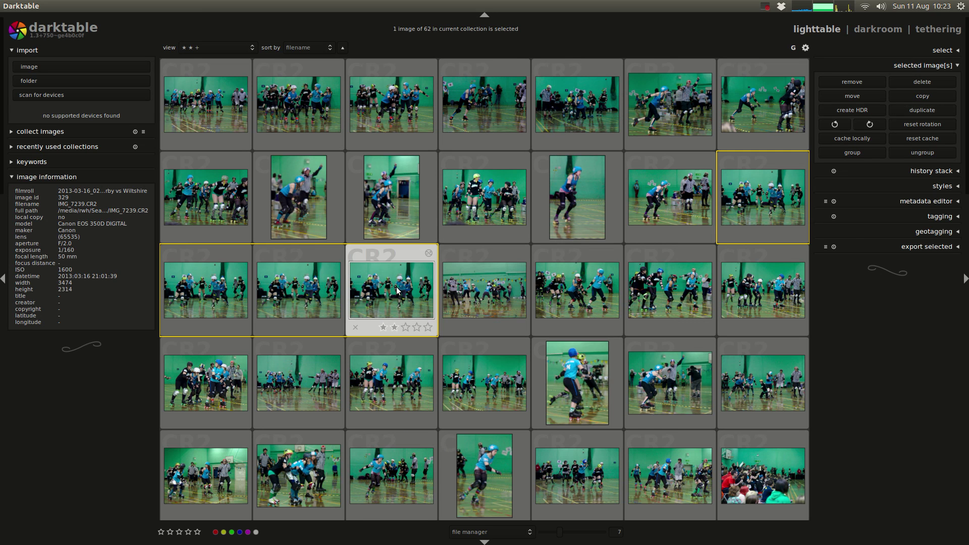
Switch to the notes in Chromium and highlight the "4. Denoise (bilateral)" heading
{"action": "key", "text": "alt+Tab"}
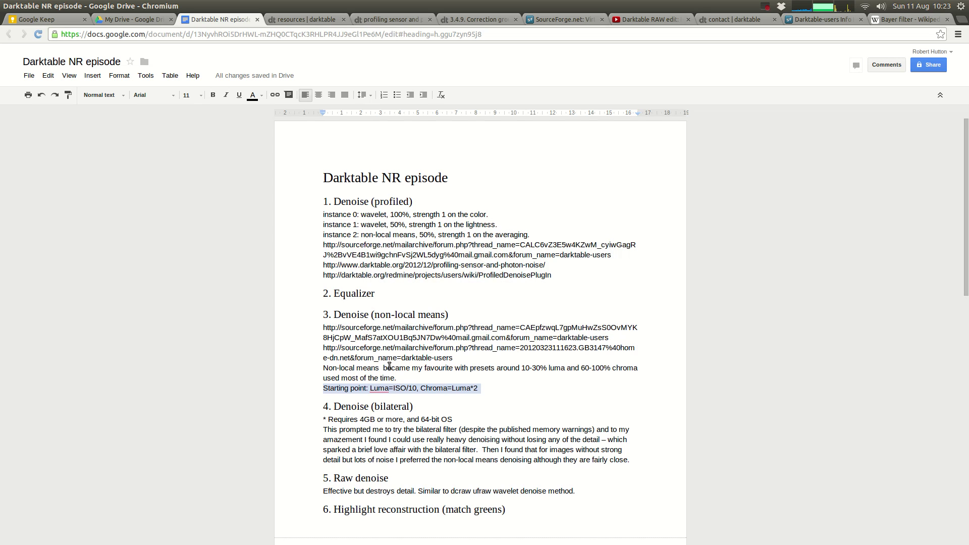
{"action": "left_click", "coordinate": [380, 406]}
{"action": "triple_click", "coordinate": [380, 407]}
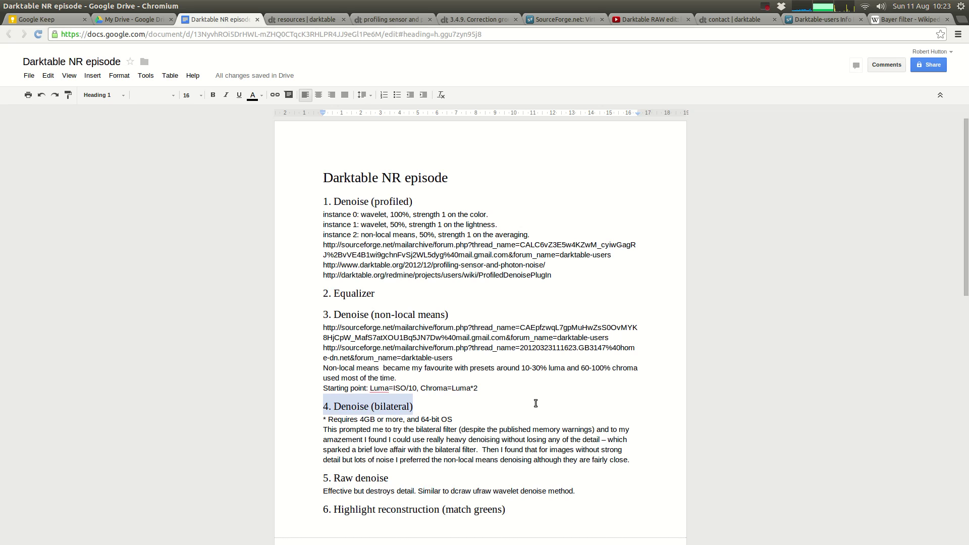
Highlight the "* Requires 4GB or more, and 64-bit OS" line in the notes and switch back to darktable
{"action": "double_click", "coordinate": [330, 419]}
{"action": "triple_click", "coordinate": [330, 419]}
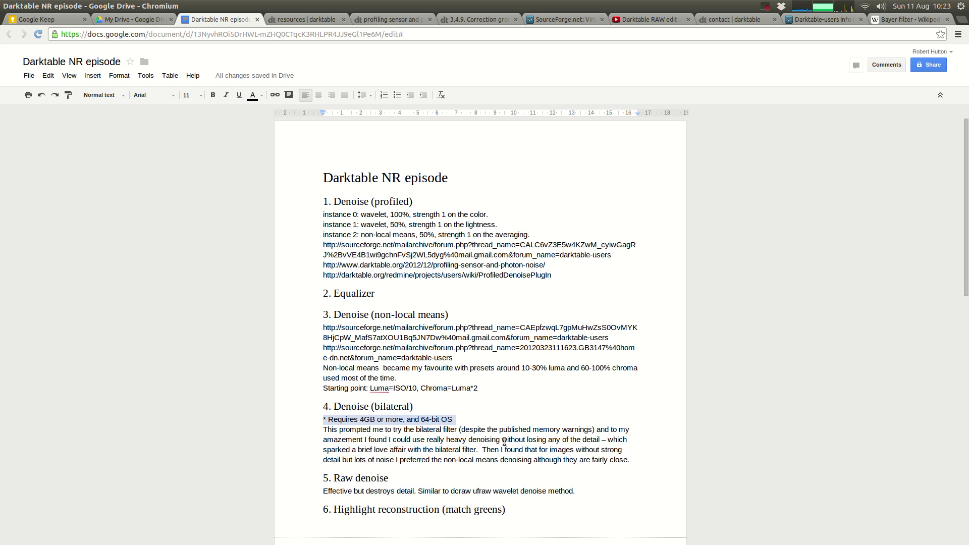
{"action": "key", "text": "alt+Tab"}
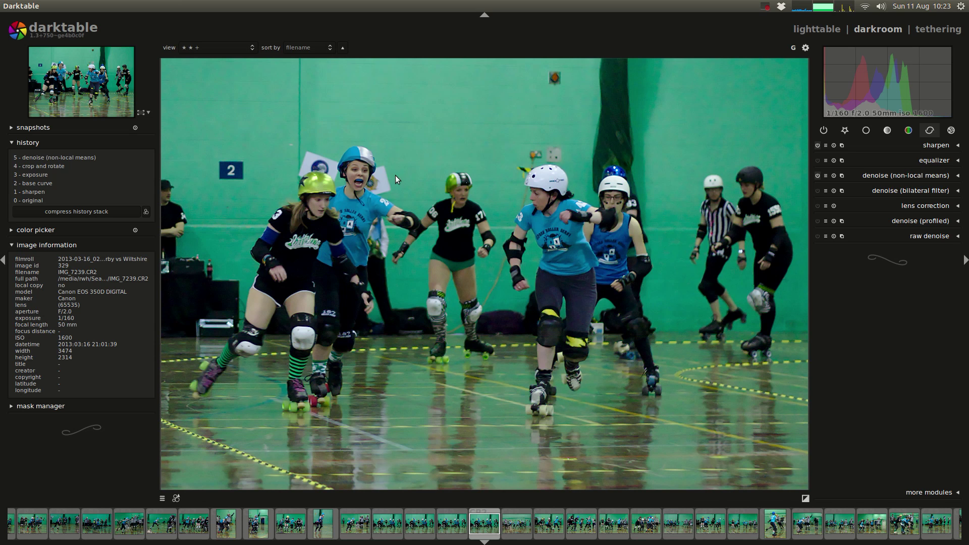
Revert the new copy's history to the crop and rotate entry and compress the history stack, discarding the non-local means denoising
{"action": "middle_click", "coordinate": [373, 202]}
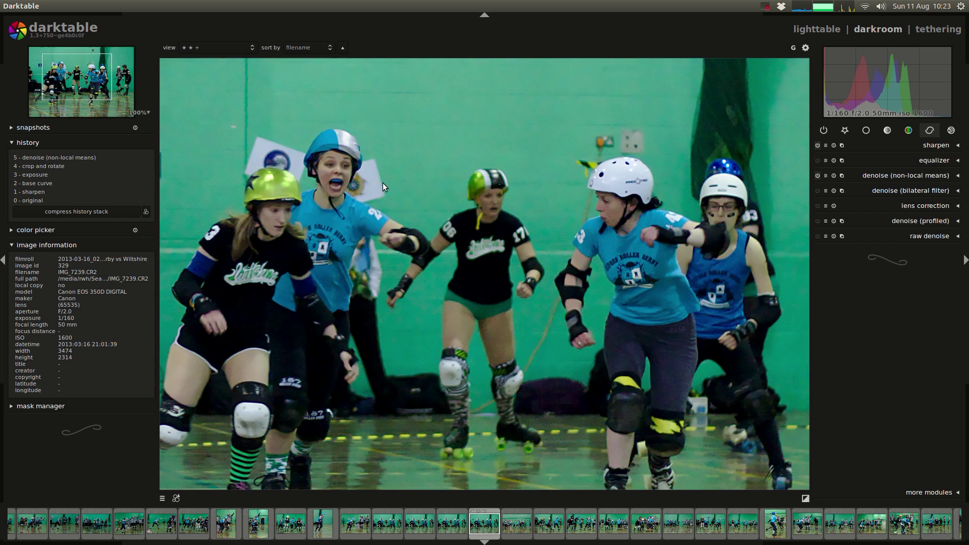
{"action": "scroll", "coordinate": [397, 192], "scroll_direction": "up", "scroll_amount": 3}
{"action": "scroll", "coordinate": [396, 192], "scroll_direction": "up", "scroll_amount": 1}
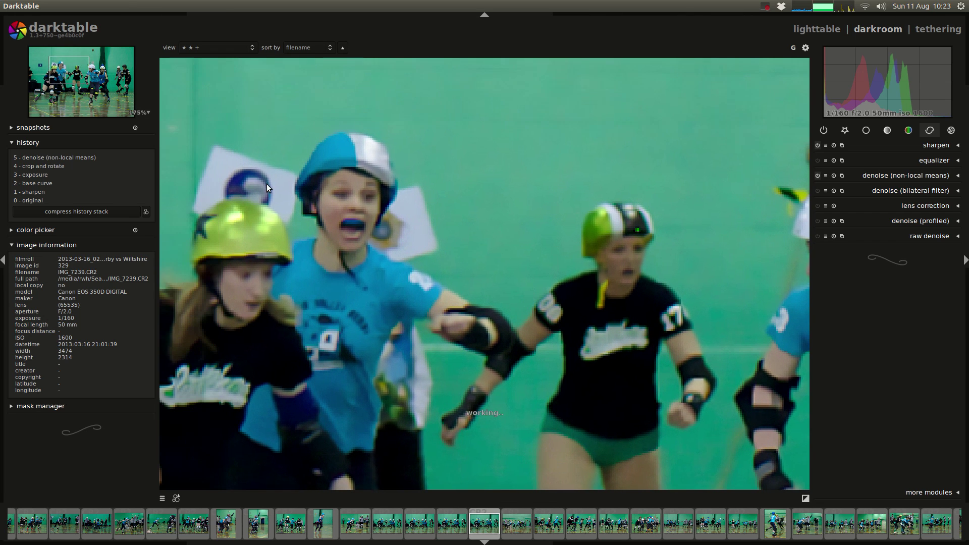
{"action": "left_click", "coordinate": [41, 165]}
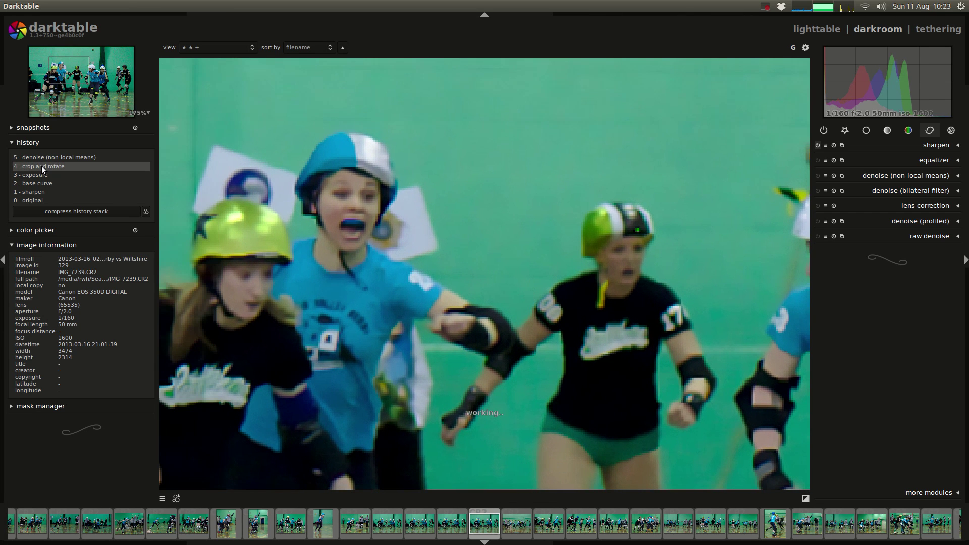
{"action": "left_click", "coordinate": [96, 211]}
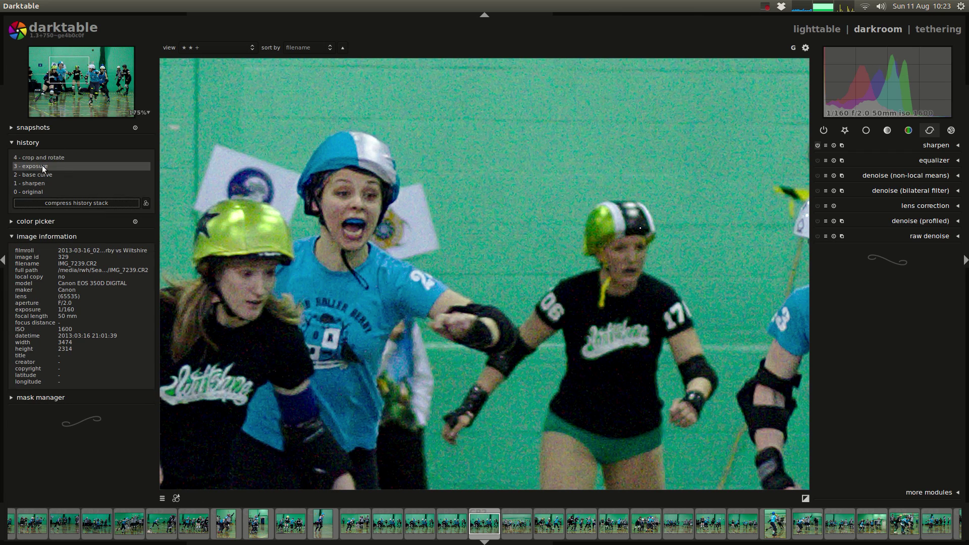
Enable denoise (bilateral filter) and set red to 0.0194, green to 0.0370 and blue to 0.0210
{"action": "left_click", "coordinate": [920, 190]}
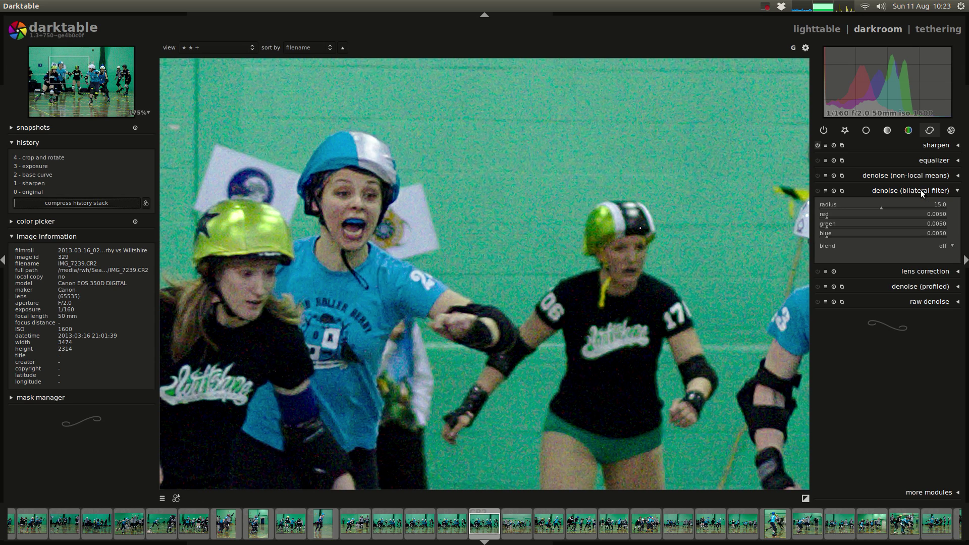
{"action": "left_click", "coordinate": [818, 190]}
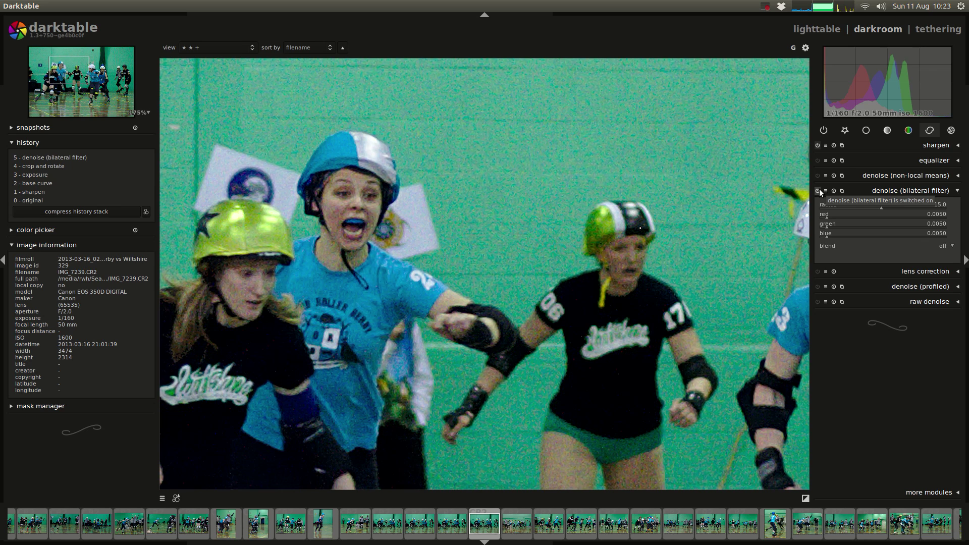
{"action": "left_click", "coordinate": [844, 227]}
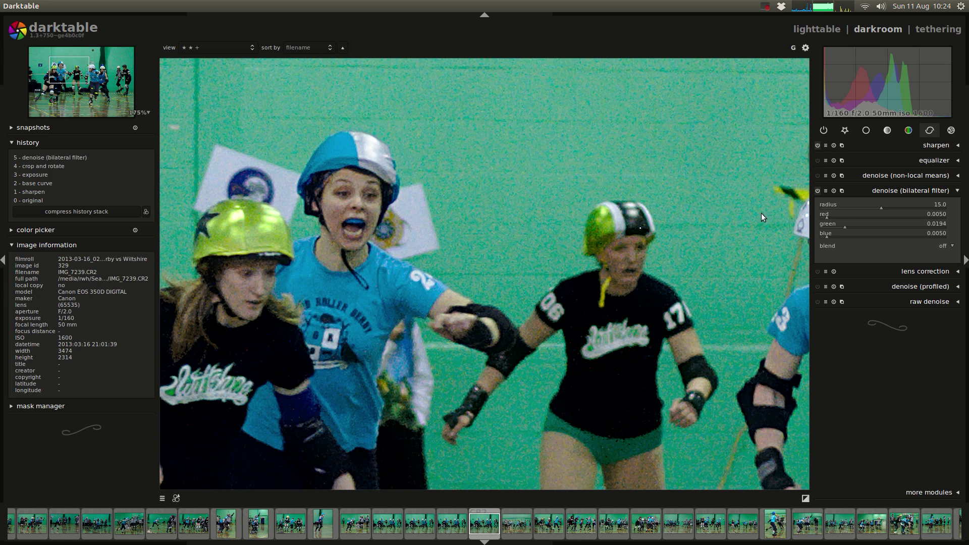
{"action": "left_click", "coordinate": [844, 217]}
{"action": "left_click", "coordinate": [847, 236]}
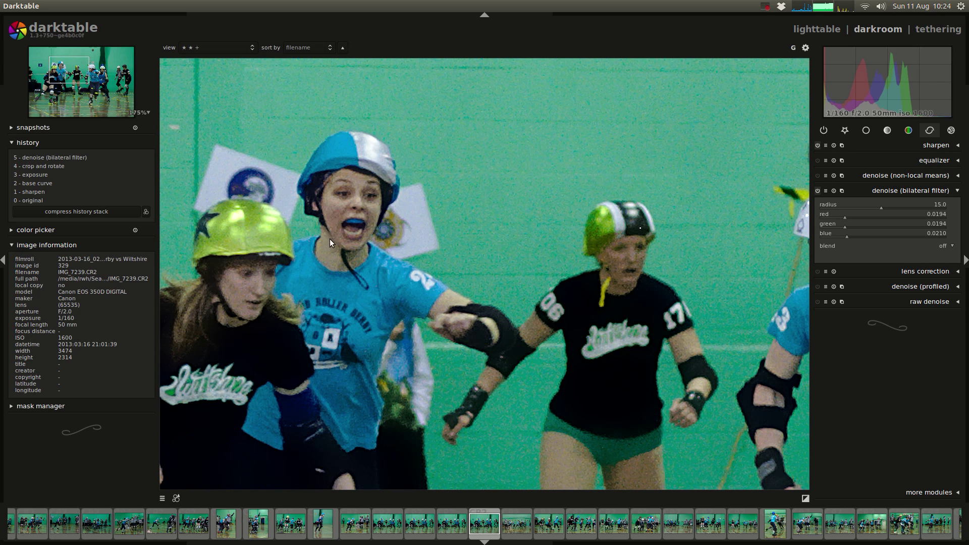
{"action": "left_click", "coordinate": [867, 226]}
Try contrasting bilateral filter radii on the zoomed photo, including 6.8, 2.6, 17.4, 25.2, 29.4 and 1.1
{"action": "left_click", "coordinate": [845, 207]}
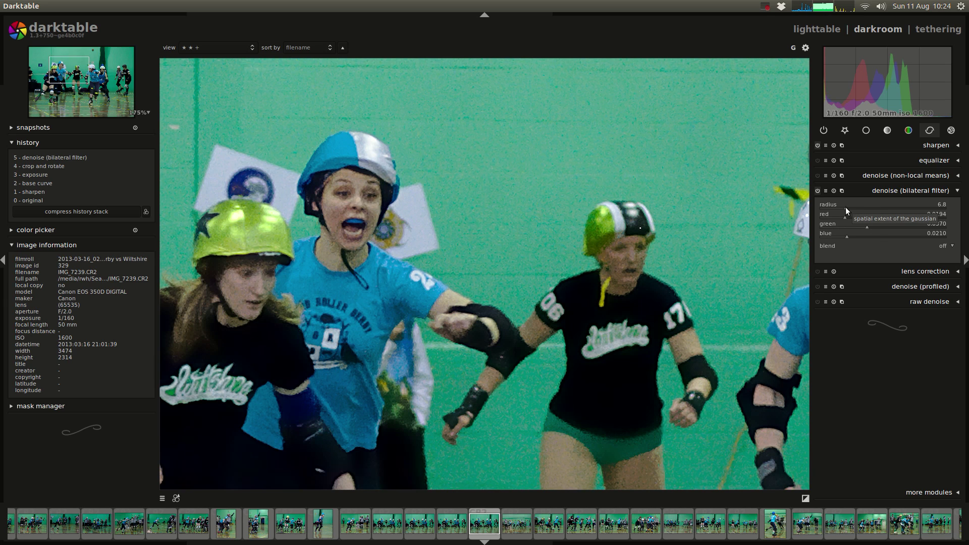
{"action": "left_click", "coordinate": [828, 208]}
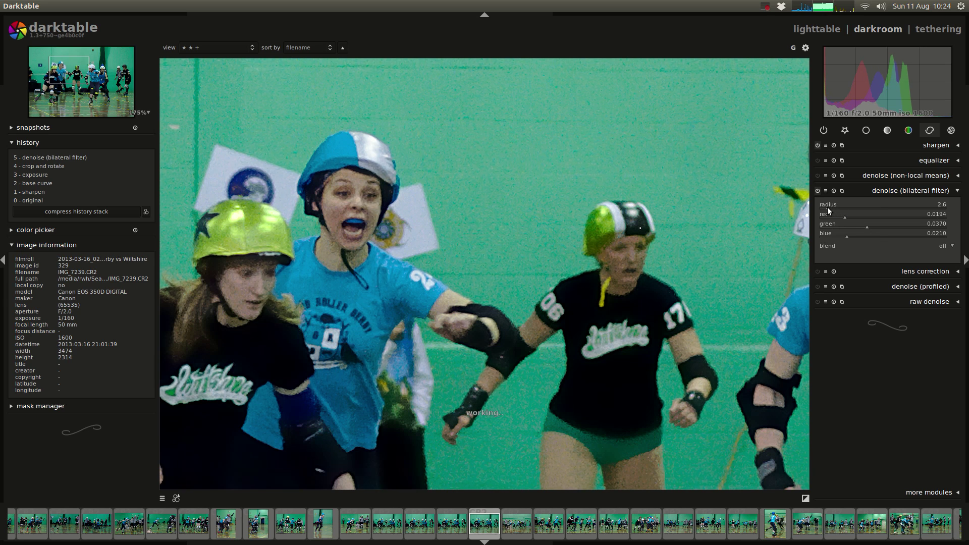
{"action": "left_click", "coordinate": [919, 207]}
{"action": "left_click", "coordinate": [891, 207]}
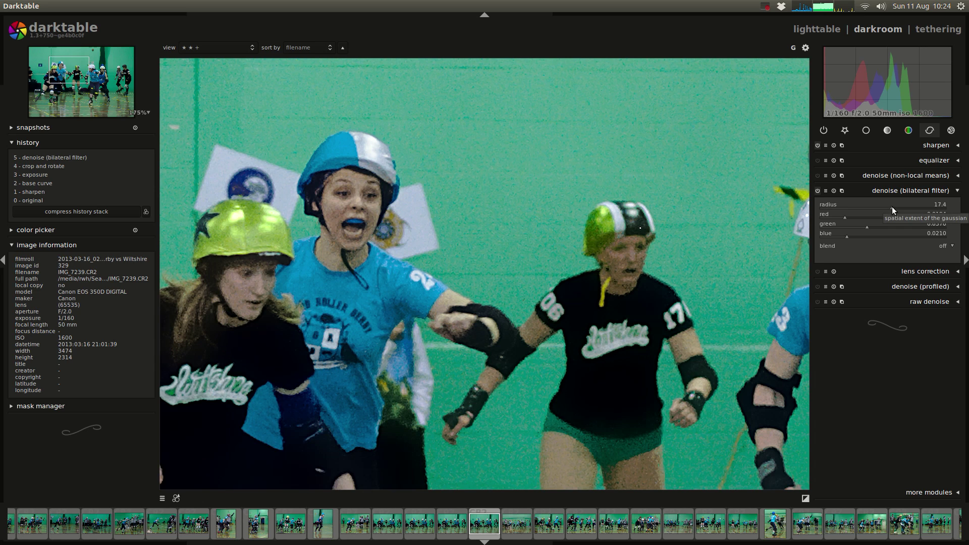
{"action": "left_click", "coordinate": [925, 206]}
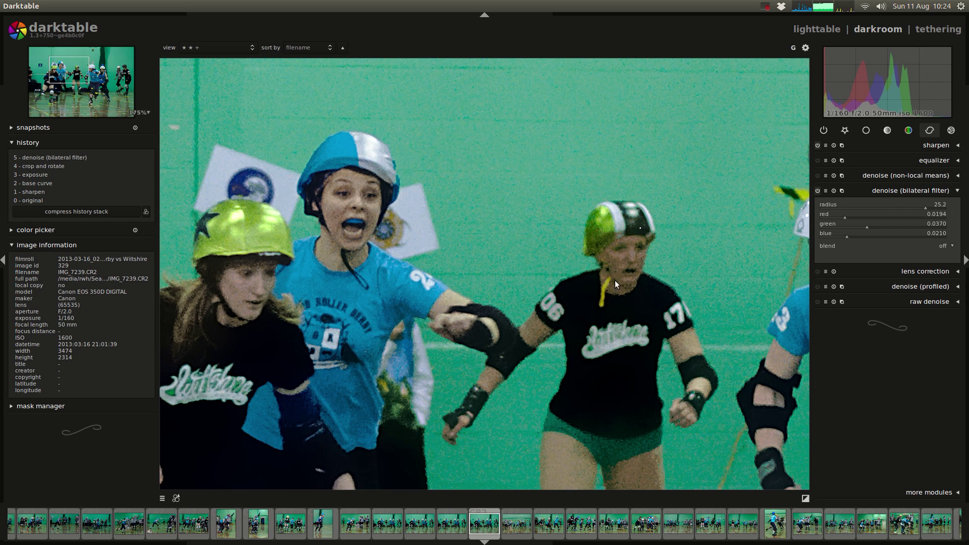
{"action": "left_click", "coordinate": [943, 206]}
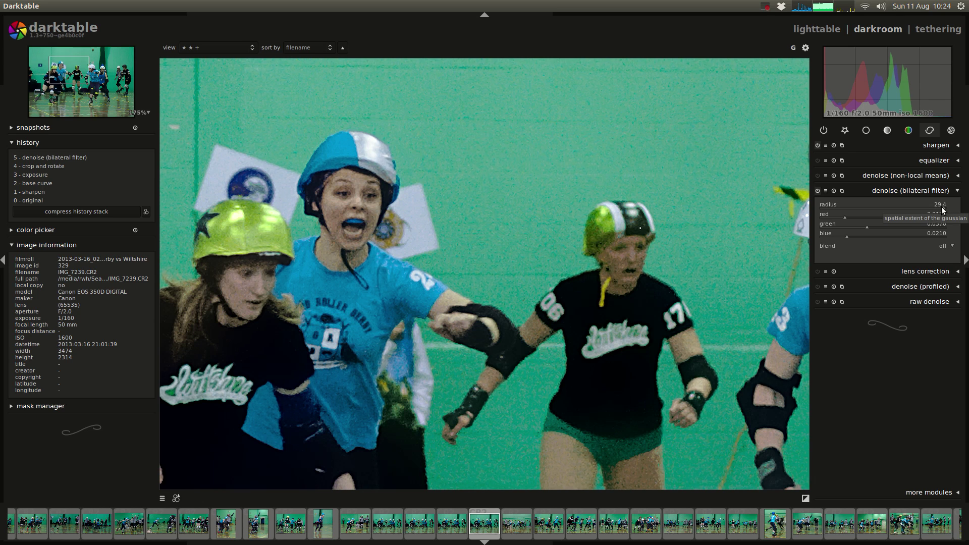
{"action": "left_click", "coordinate": [820, 207]}
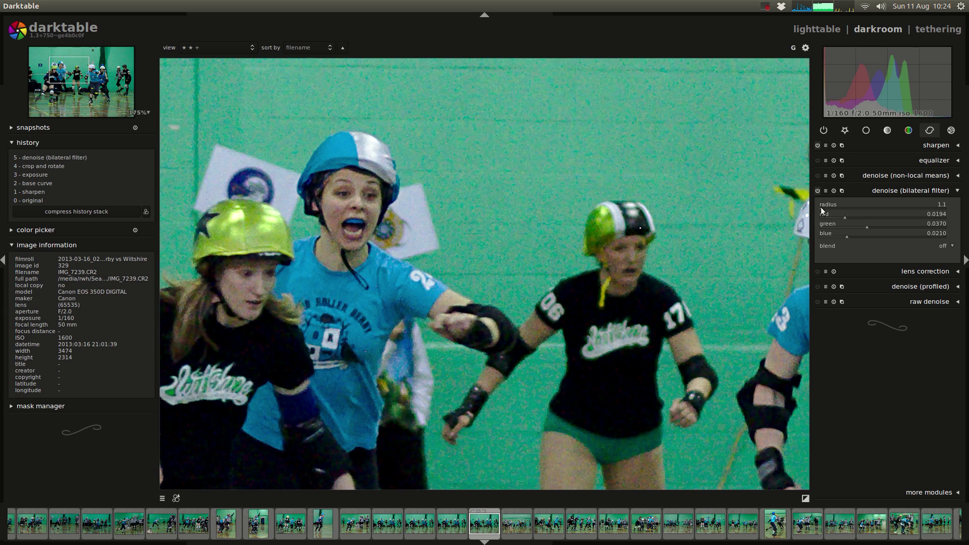
{"action": "left_click", "coordinate": [943, 206]}
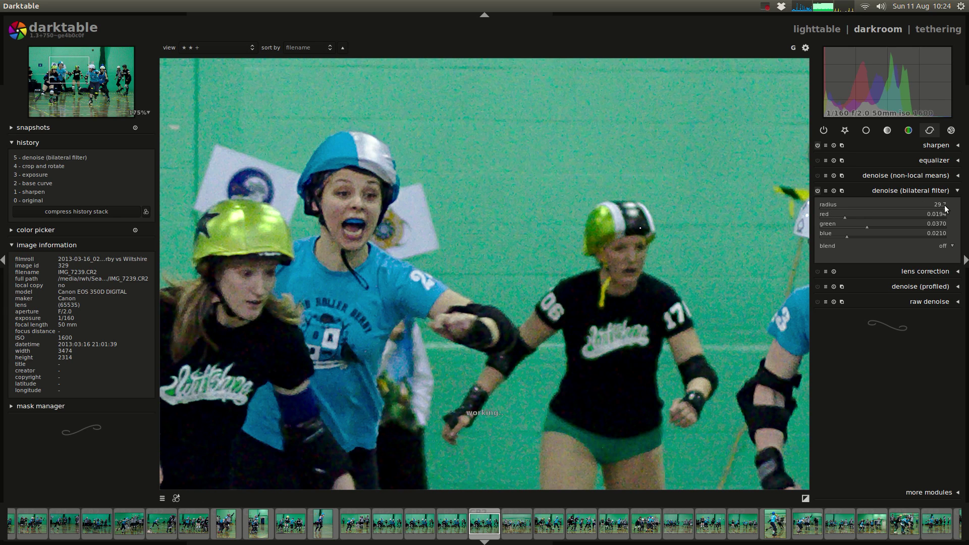
Try low bilateral filter radii of 1.3, 5.7 and 3.7, and reduce the radius to 2.4
{"action": "left_click", "coordinate": [820, 208]}
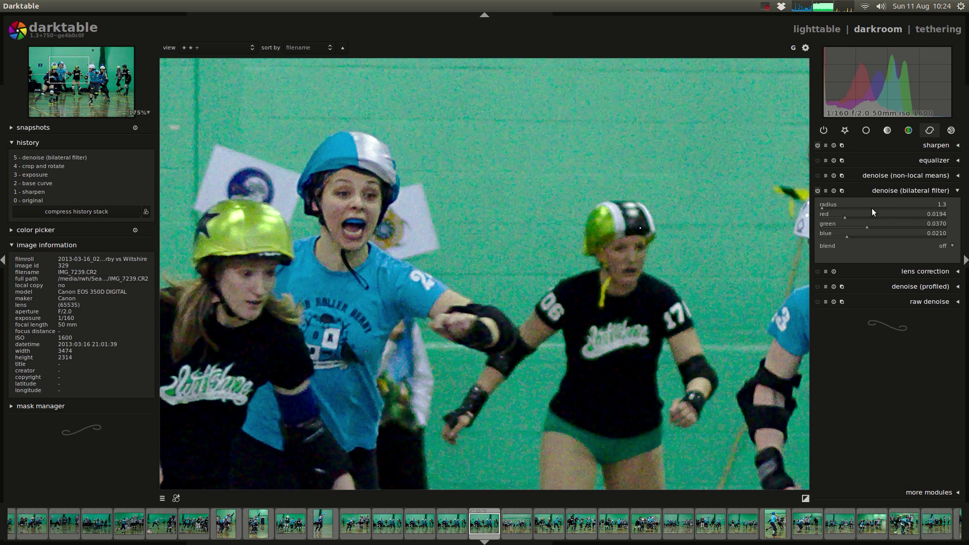
{"action": "left_click", "coordinate": [840, 207]}
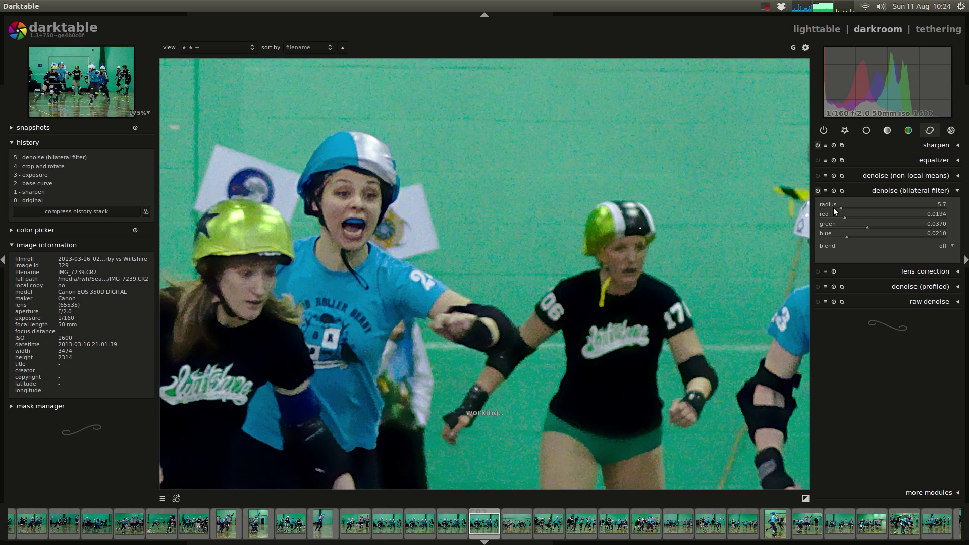
{"action": "left_click", "coordinate": [831, 208]}
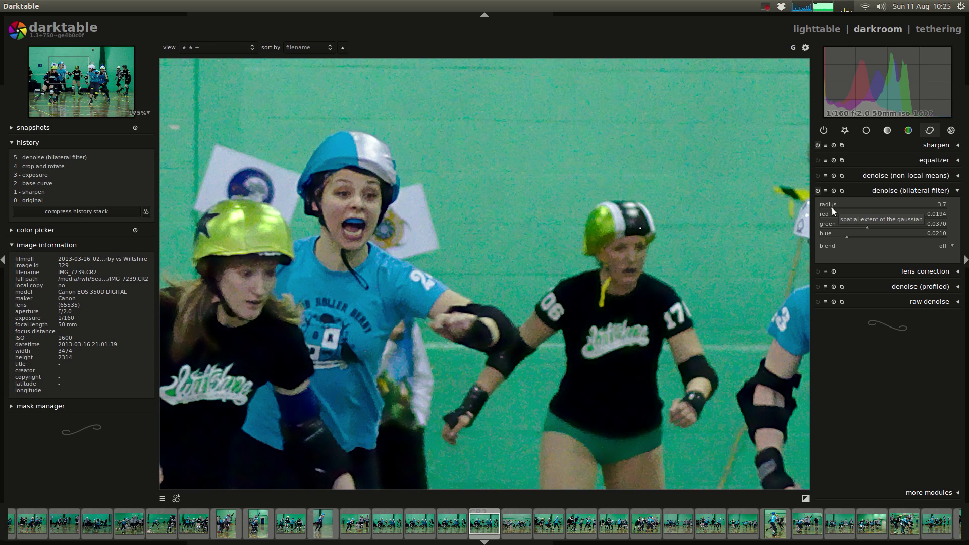
{"action": "left_click_drag", "start_coordinate": [831, 207], "coordinate": [825, 207]}
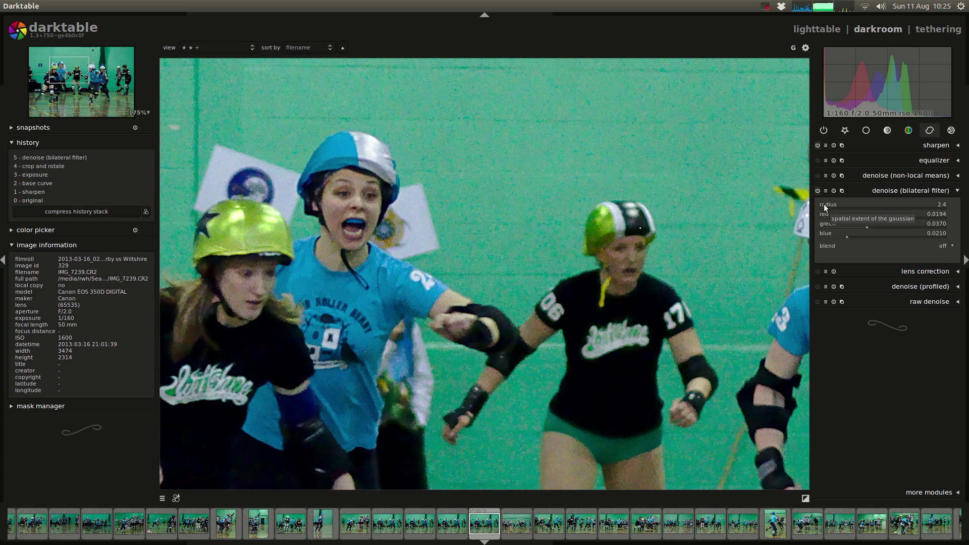
Try stronger and weaker bilateral blur per channel, settling on red 0.0242, green 0.0462 and blue 0.0270
{"action": "left_click", "coordinate": [854, 217]}
{"action": "left_click", "coordinate": [881, 226]}
{"action": "left_click", "coordinate": [862, 235]}
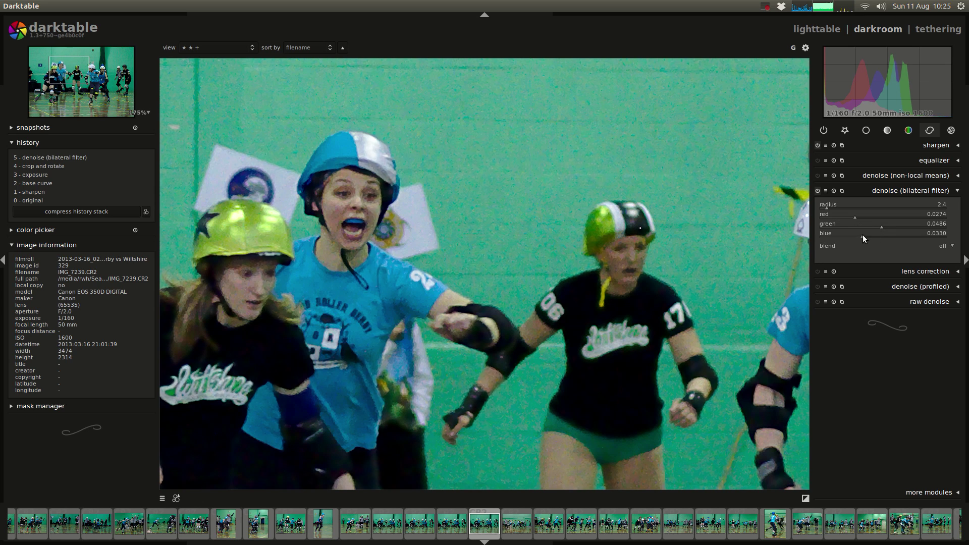
{"action": "left_click", "coordinate": [853, 235]}
{"action": "left_click", "coordinate": [870, 226]}
{"action": "left_click", "coordinate": [837, 217]}
{"action": "left_click", "coordinate": [846, 236]}
{"action": "left_click", "coordinate": [842, 217]}
{"action": "left_click", "coordinate": [854, 235]}
{"action": "left_click", "coordinate": [851, 217]}
{"action": "left_click", "coordinate": [878, 228]}
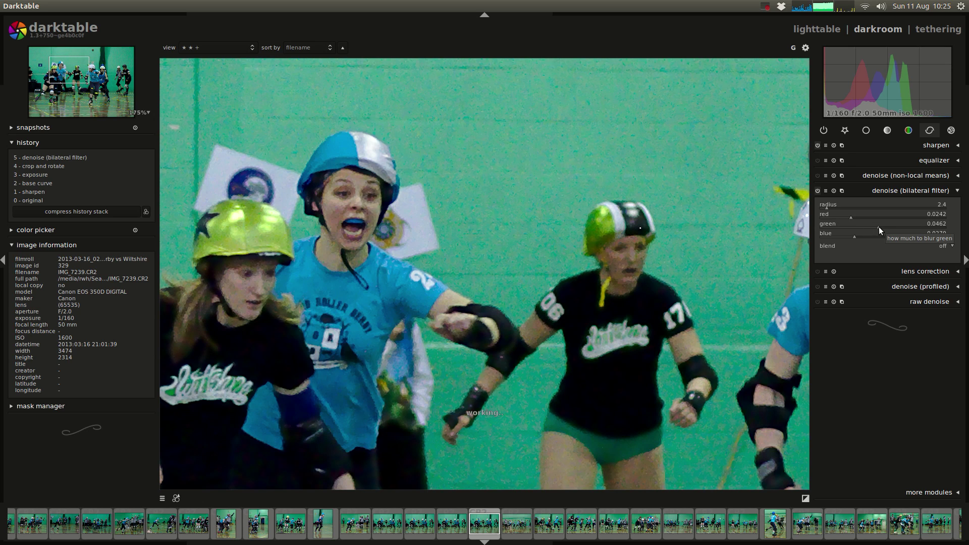
Try a bilateral filter radius of 10.8, set it to 5.1, check the photo at 100% and collapse the module
{"action": "left_click", "coordinate": [863, 207]}
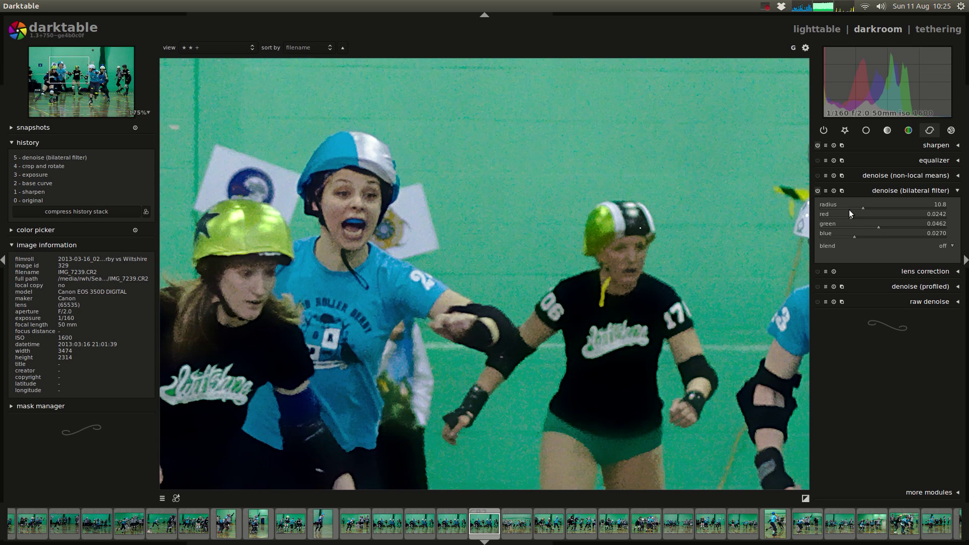
{"action": "scroll", "coordinate": [846, 210], "scroll_direction": "up", "scroll_amount": 3}
{"action": "scroll", "coordinate": [859, 207], "scroll_direction": "down", "scroll_amount": 4}
{"action": "left_click", "coordinate": [844, 208]}
{"action": "left_click", "coordinate": [838, 209]}
{"action": "scroll", "coordinate": [395, 275], "scroll_direction": "down", "scroll_amount": 5}
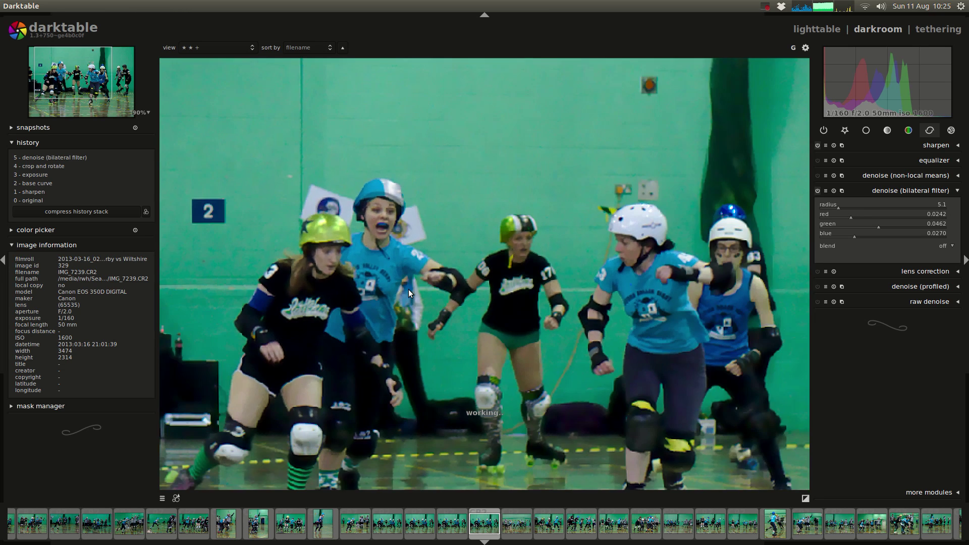
{"action": "middle_click", "coordinate": [410, 294]}
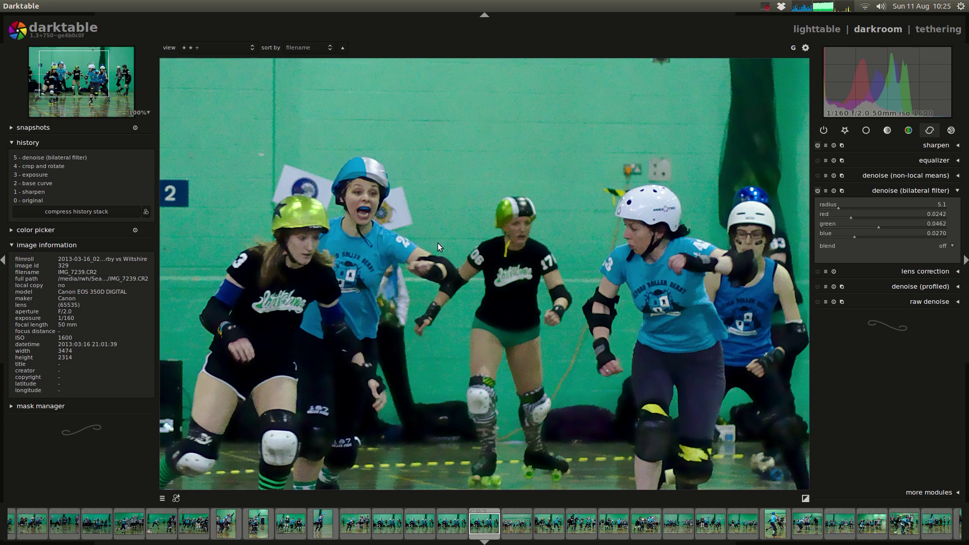
{"action": "left_click", "coordinate": [880, 191]}
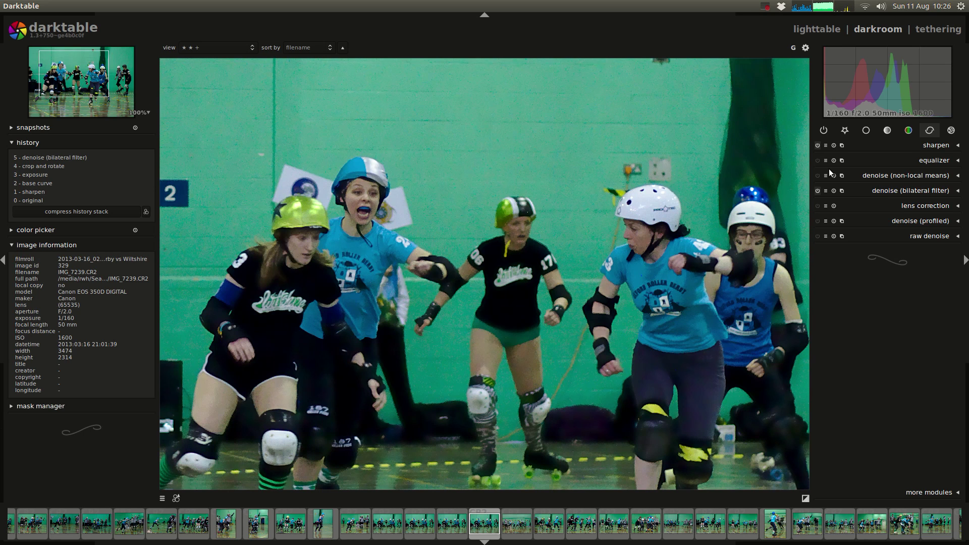
Return to the lighttable, switch to the notes in Chromium and highlight the "5. Raw denoise" heading
{"action": "left_click", "coordinate": [818, 31]}
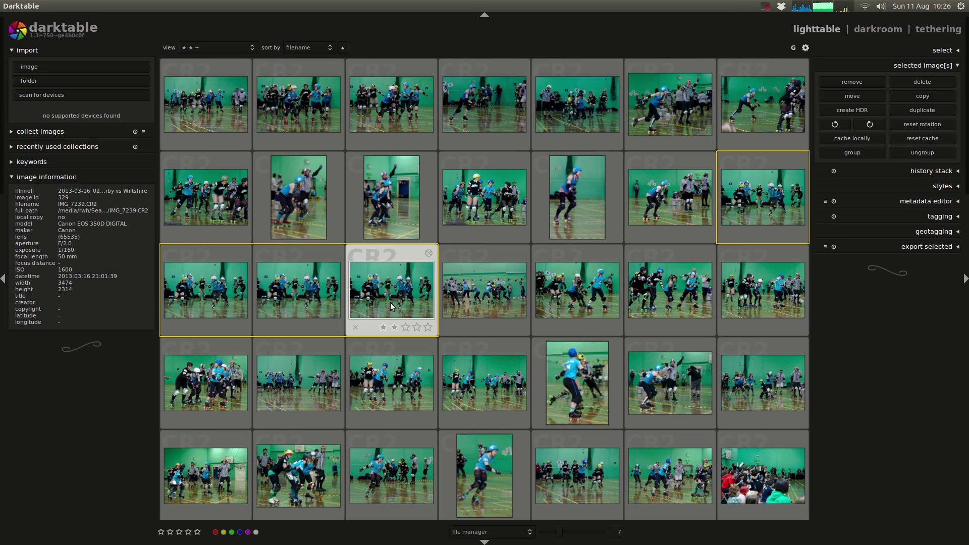
{"action": "key", "text": "alt+Tab"}
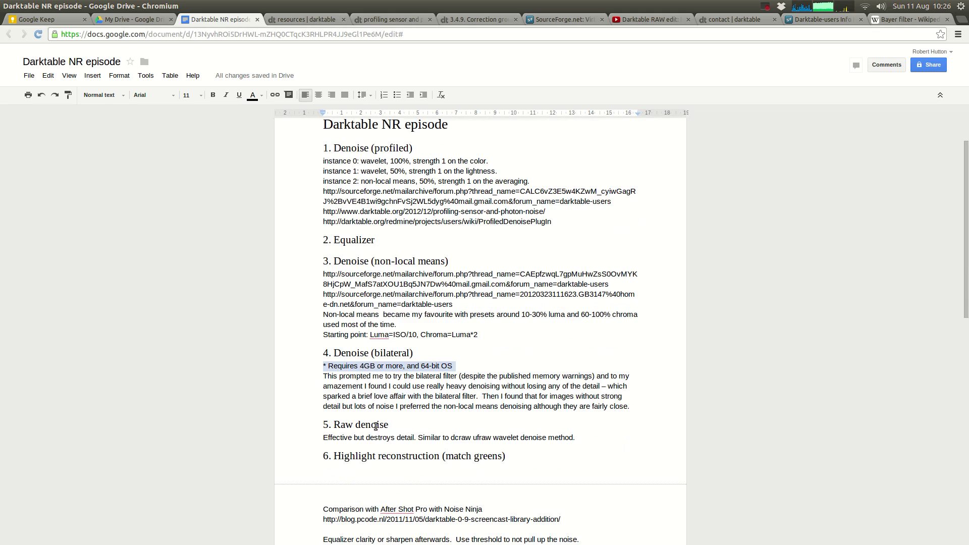
{"action": "triple_click", "coordinate": [376, 426]}
Back in darktable, duplicate the photo denoised with the bilateral filter and open the new copy in the darkroom
{"action": "key", "text": "alt+Tab"}
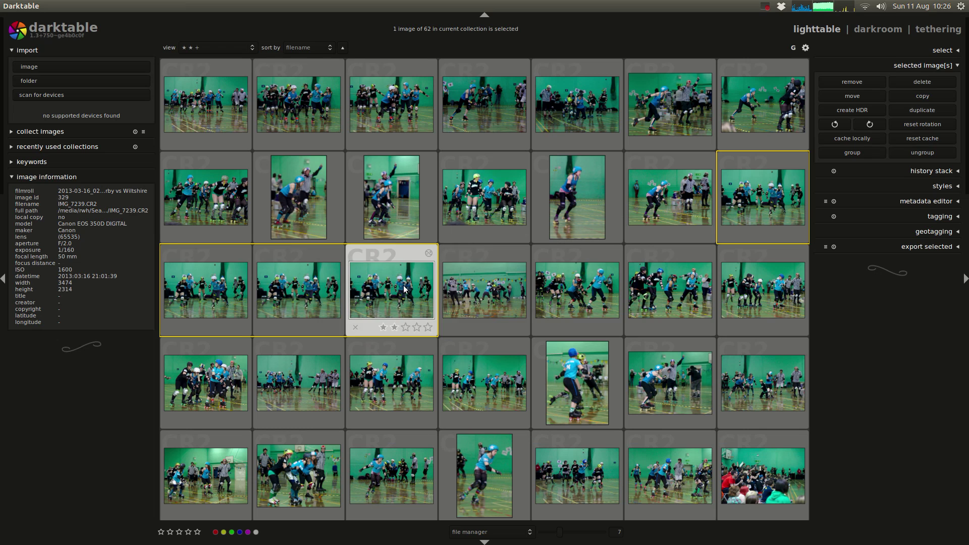
{"action": "left_click", "coordinate": [933, 108]}
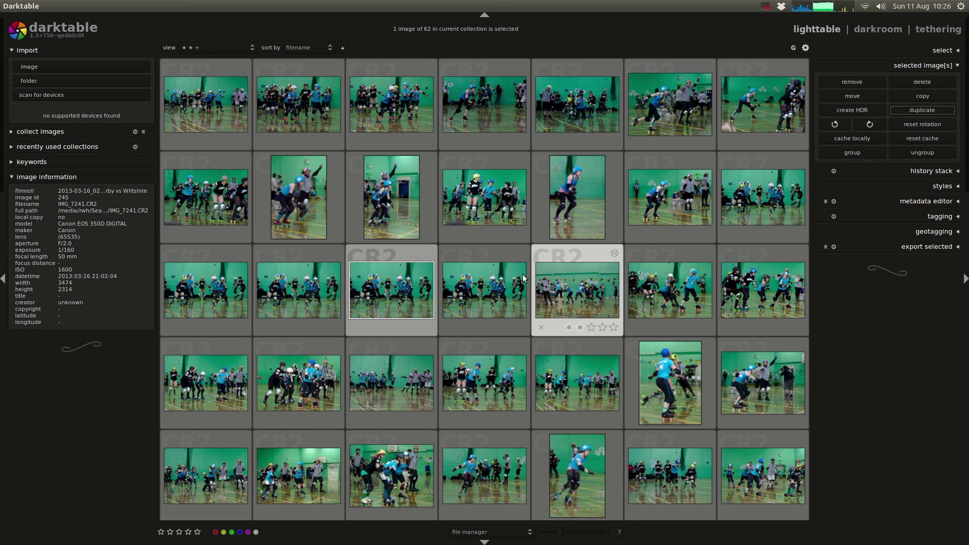
{"action": "double_click", "coordinate": [485, 288]}
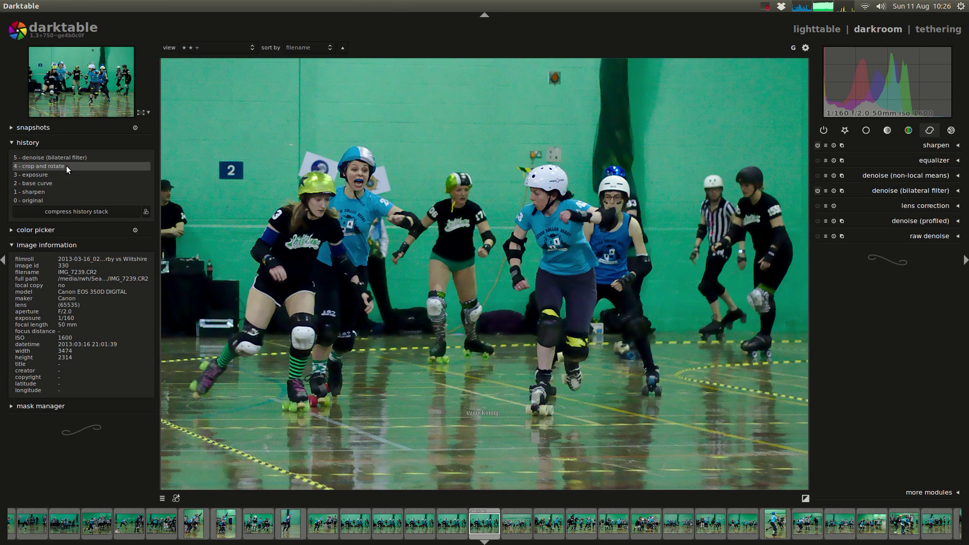
Remove the bilateral denoising from the copy by reverting to the crop and rotate history entry and compressing the history stack
{"action": "left_click", "coordinate": [65, 166]}
{"action": "left_click", "coordinate": [70, 212]}
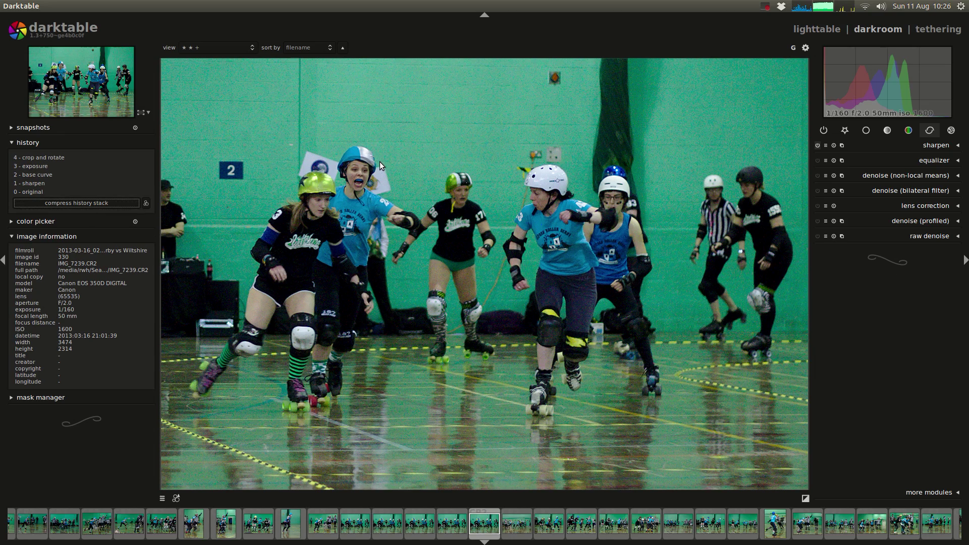
{"action": "scroll", "coordinate": [388, 173], "scroll_direction": "up", "scroll_amount": 2}
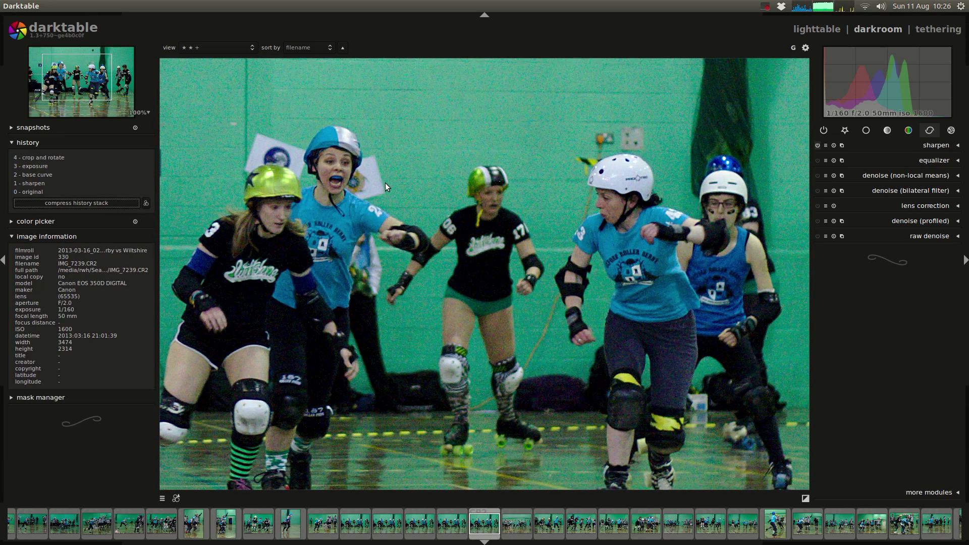
{"action": "scroll", "coordinate": [386, 183], "scroll_direction": "up", "scroll_amount": 3}
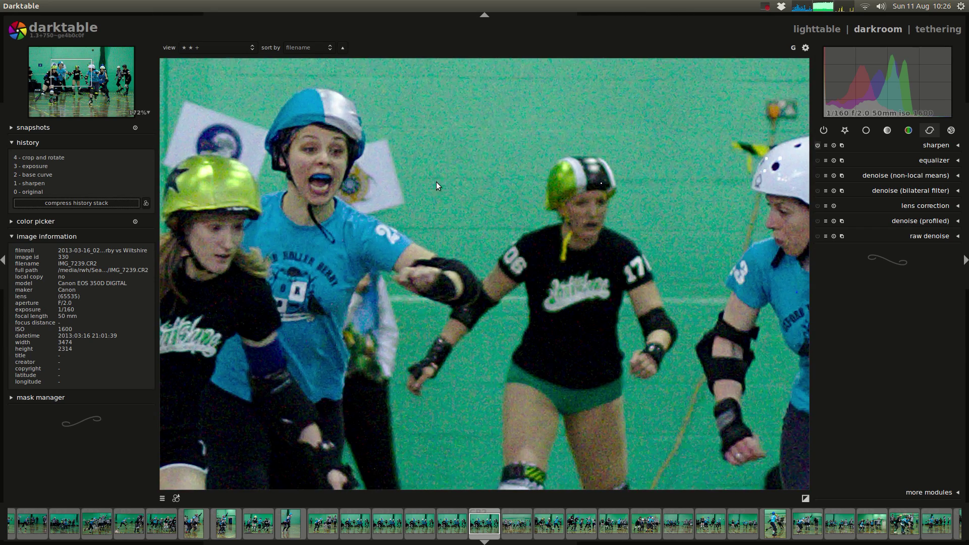
Expand the raw denoise module and turn it on for the duplicated photo
{"action": "left_click_drag", "start_coordinate": [436, 183], "coordinate": [467, 212]}
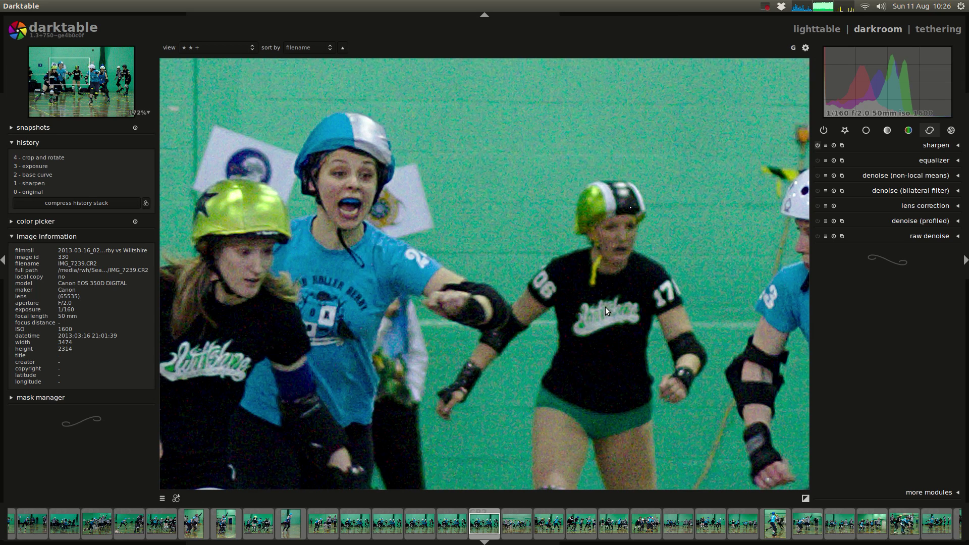
{"action": "left_click", "coordinate": [838, 236]}
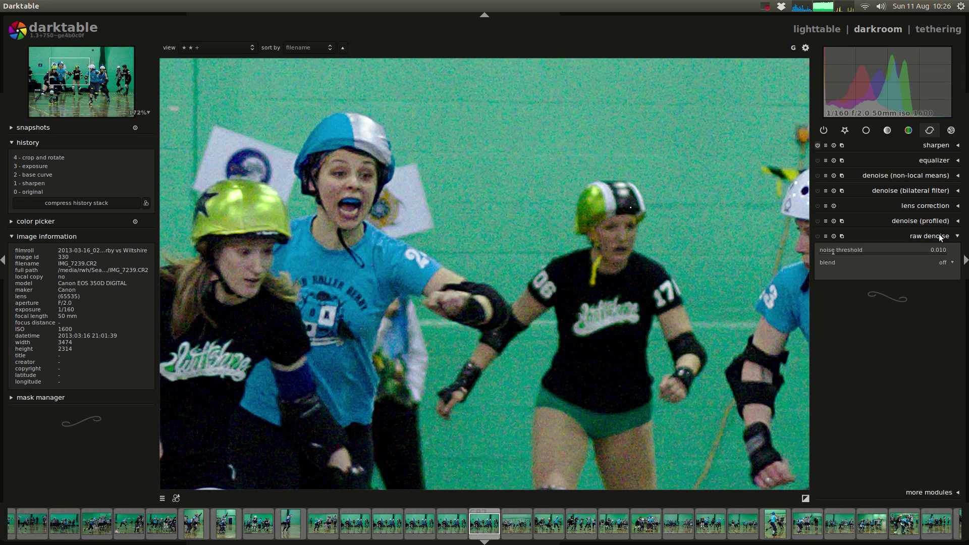
{"action": "left_click", "coordinate": [818, 236]}
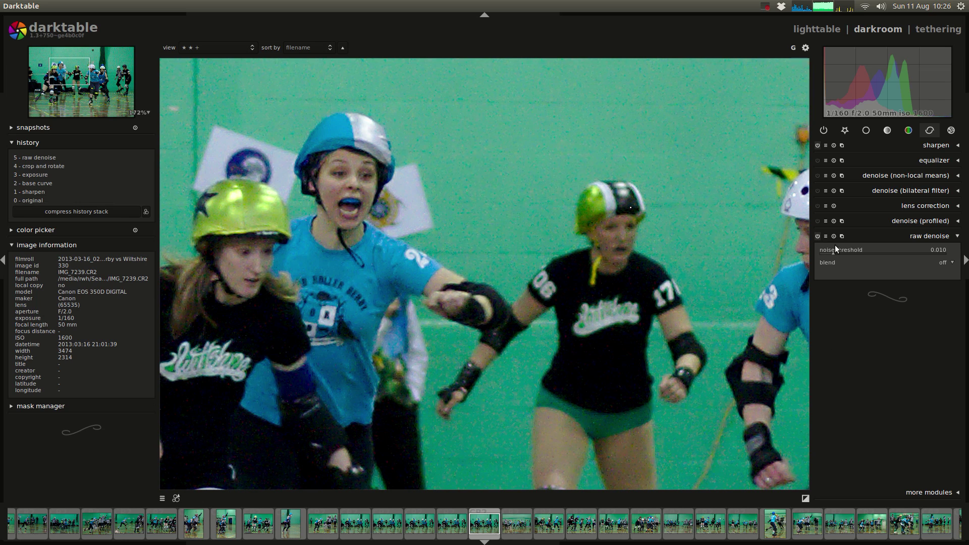
Try various raw denoise noise thresholds, including 0.021 and 0.013, to compare their effect on the photo
{"action": "left_click", "coordinate": [885, 253]}
{"action": "left_click", "coordinate": [852, 253]}
{"action": "left_click", "coordinate": [908, 253]}
{"action": "left_click", "coordinate": [826, 253]}
{"action": "left_click", "coordinate": [861, 252]}
{"action": "left_click", "coordinate": [847, 253]}
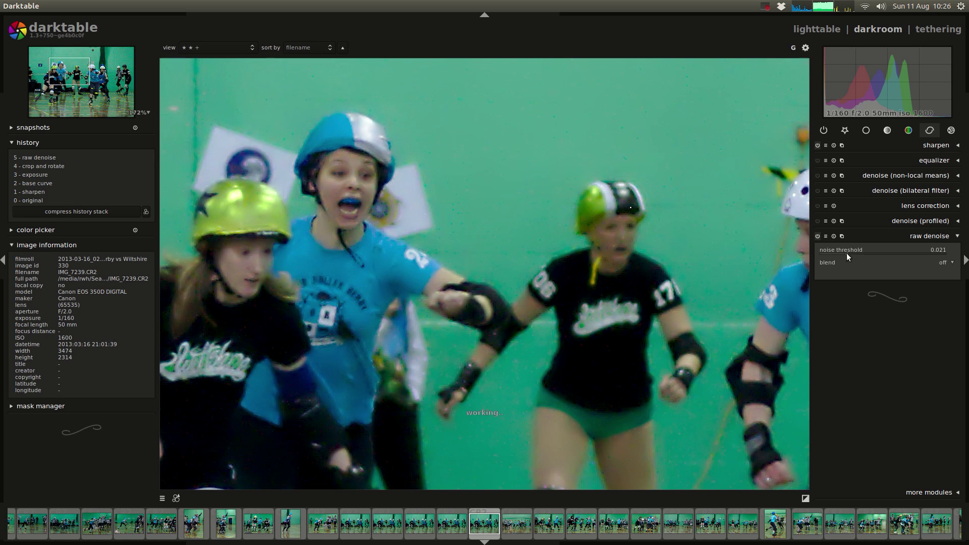
{"action": "left_click", "coordinate": [836, 253]}
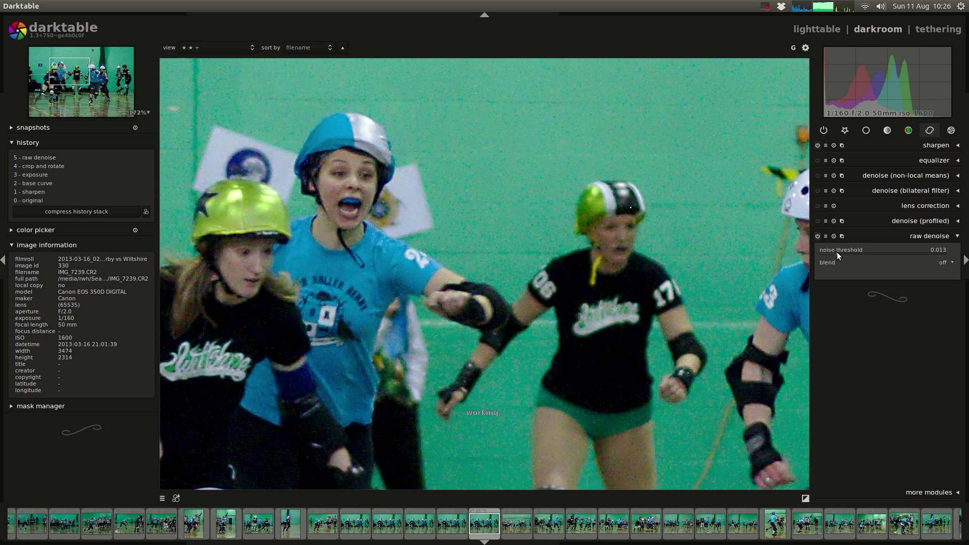
Set raw denoise to blend uniformly at about 49% opacity, readjust its noise threshold and collapse the module
{"action": "left_click", "coordinate": [846, 251]}
{"action": "left_click_drag", "start_coordinate": [846, 253], "coordinate": [841, 253]}
{"action": "left_click", "coordinate": [940, 262]}
{"action": "left_click", "coordinate": [934, 279]}
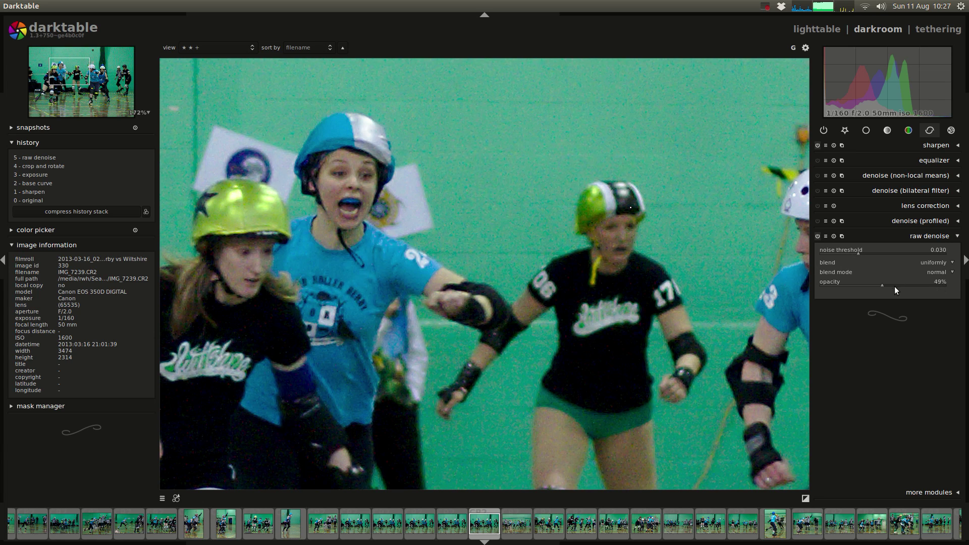
{"action": "left_click", "coordinate": [849, 252]}
{"action": "left_click", "coordinate": [917, 237]}
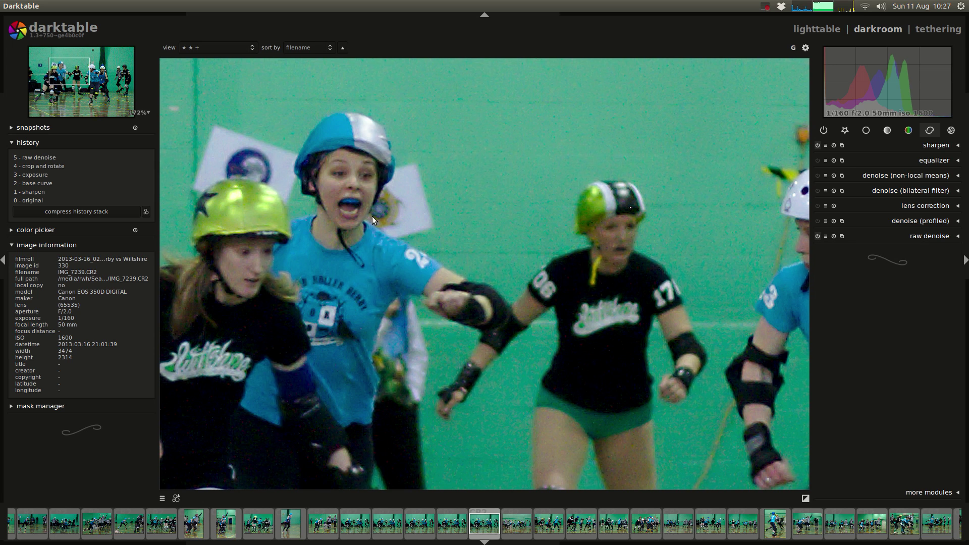
Examine the skaters and background of the raw-denoised photo close up and at a wider zoom
{"action": "left_click_drag", "start_coordinate": [608, 362], "coordinate": [590, 295]}
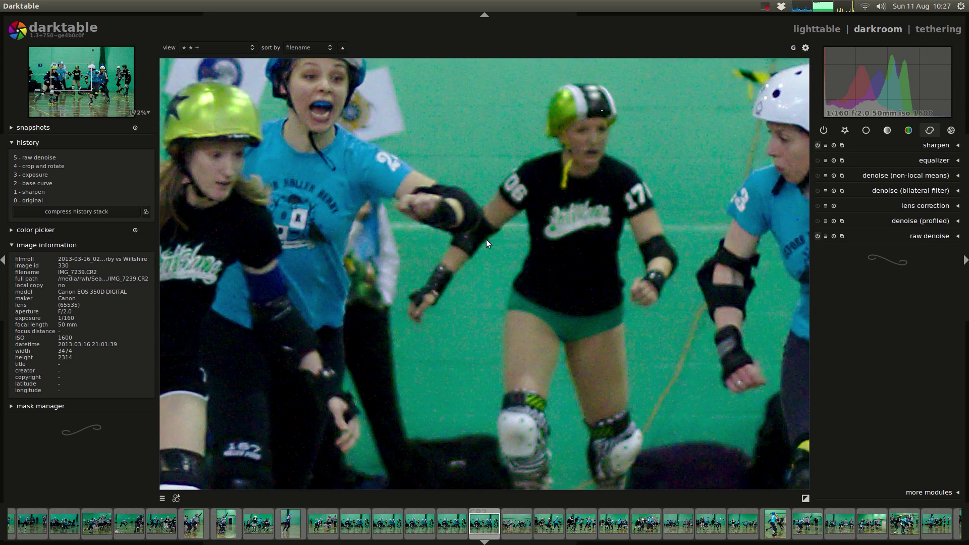
{"action": "scroll", "coordinate": [486, 239], "scroll_direction": "down", "scroll_amount": 2}
{"action": "scroll", "coordinate": [540, 325], "scroll_direction": "down", "scroll_amount": 2}
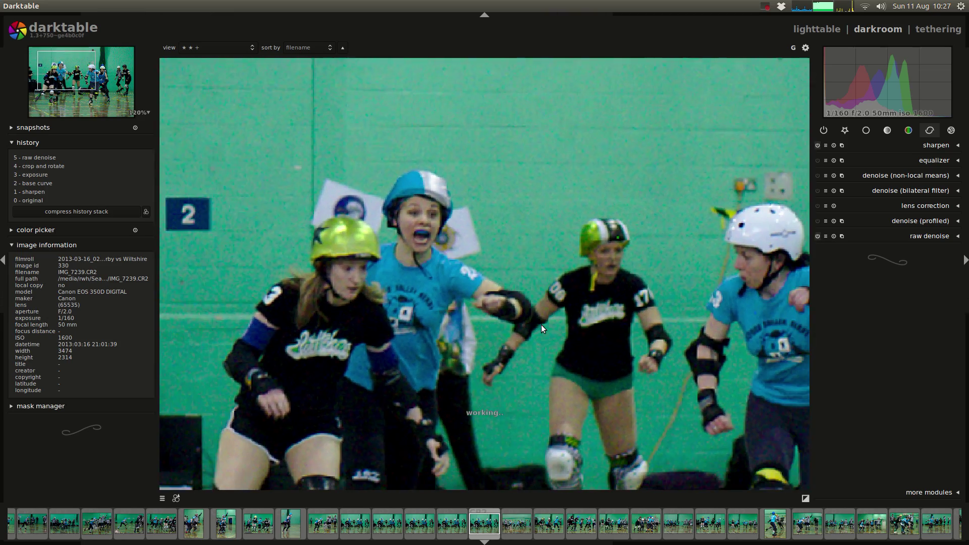
{"action": "scroll", "coordinate": [541, 325], "scroll_direction": "down", "scroll_amount": 1}
{"action": "left_click_drag", "start_coordinate": [541, 325], "coordinate": [535, 298]}
{"action": "scroll", "coordinate": [535, 297], "scroll_direction": "down", "scroll_amount": 1}
Switch to the notes in Chromium and highlight the "6. Highlight reconstruction (match greens)" heading, followed by the "Comparison with After Shot Pro with Noise Ninja" line
{"action": "key", "text": "alt+Tab"}
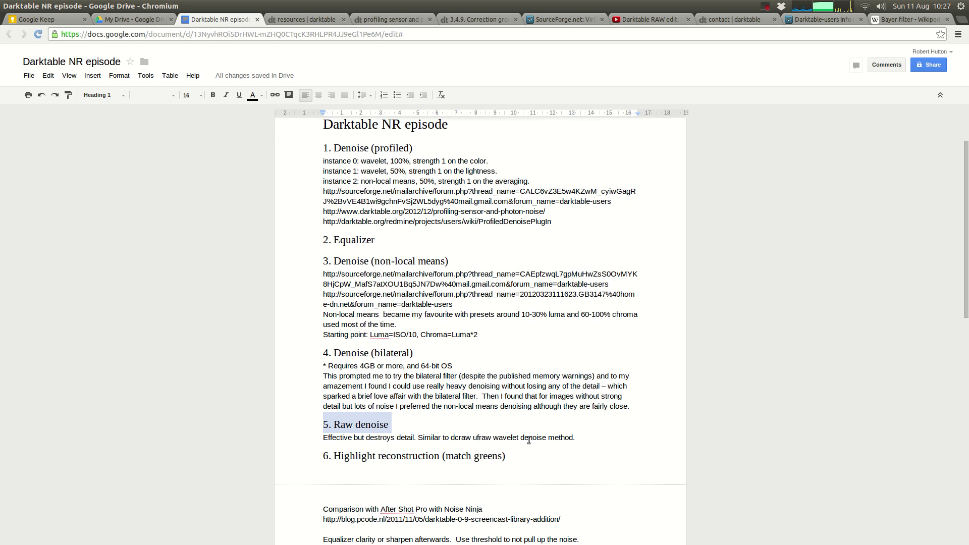
{"action": "left_click", "coordinate": [447, 463]}
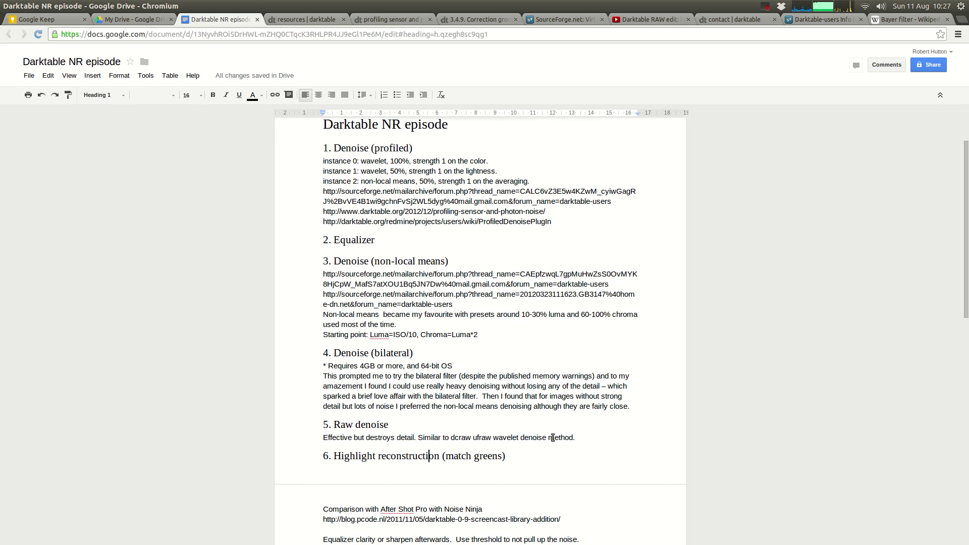
{"action": "left_click_drag", "start_coordinate": [509, 457], "coordinate": [298, 461]}
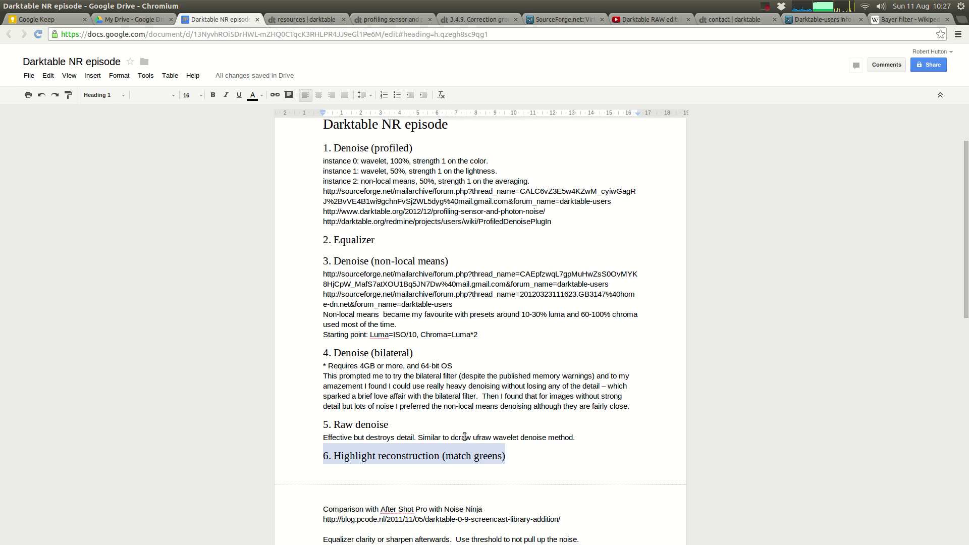
{"action": "triple_click", "coordinate": [341, 511]}
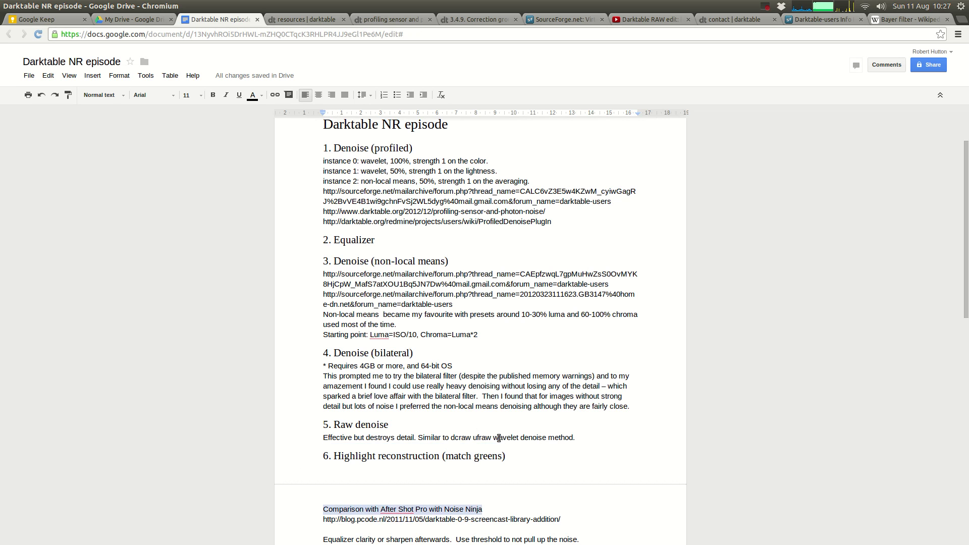
{"action": "scroll", "coordinate": [502, 421], "scroll_direction": "down", "scroll_amount": 4}
{"action": "scroll", "coordinate": [505, 421], "scroll_direction": "up", "scroll_amount": 5}
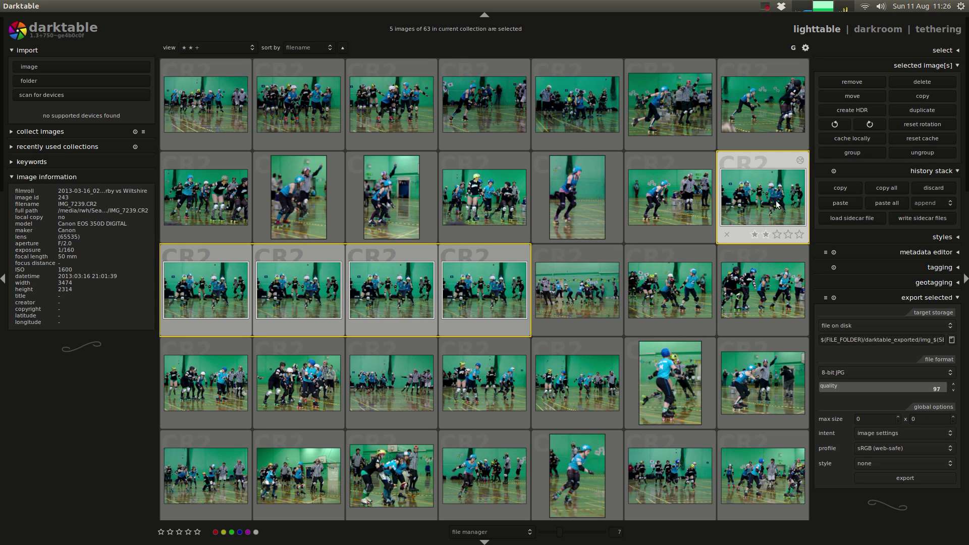
In darktable's lighttable, select the first IMG_7239.CR2 version and copy only the sharpen item from its history stack
{"action": "left_click", "coordinate": [752, 212]}
{"action": "left_click", "coordinate": [916, 97]}
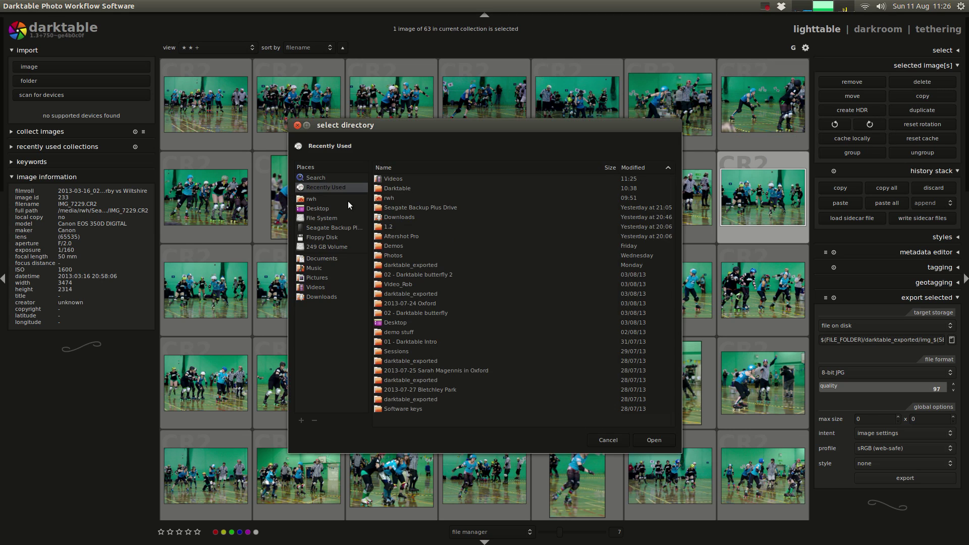
{"action": "left_click", "coordinate": [605, 439]}
{"action": "left_click", "coordinate": [944, 66]}
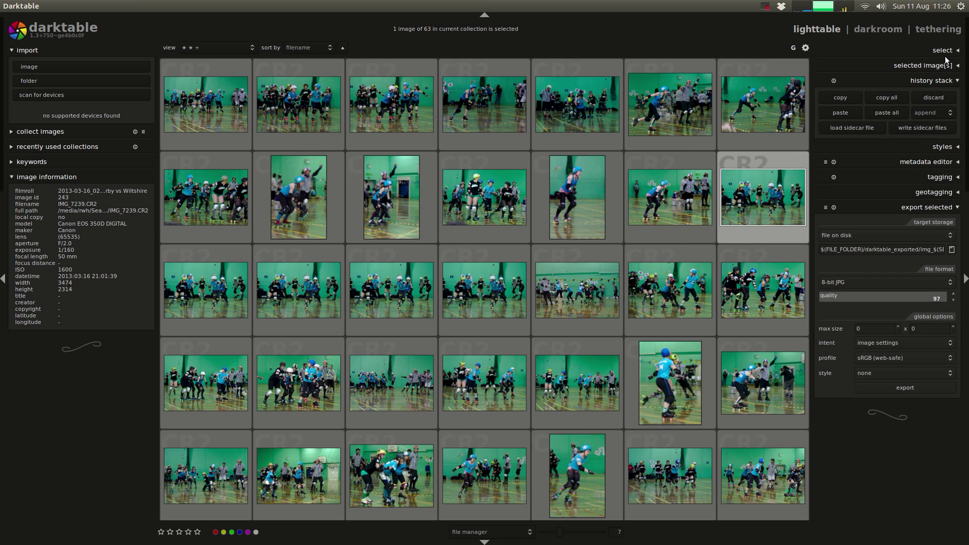
{"action": "left_click", "coordinate": [849, 97]}
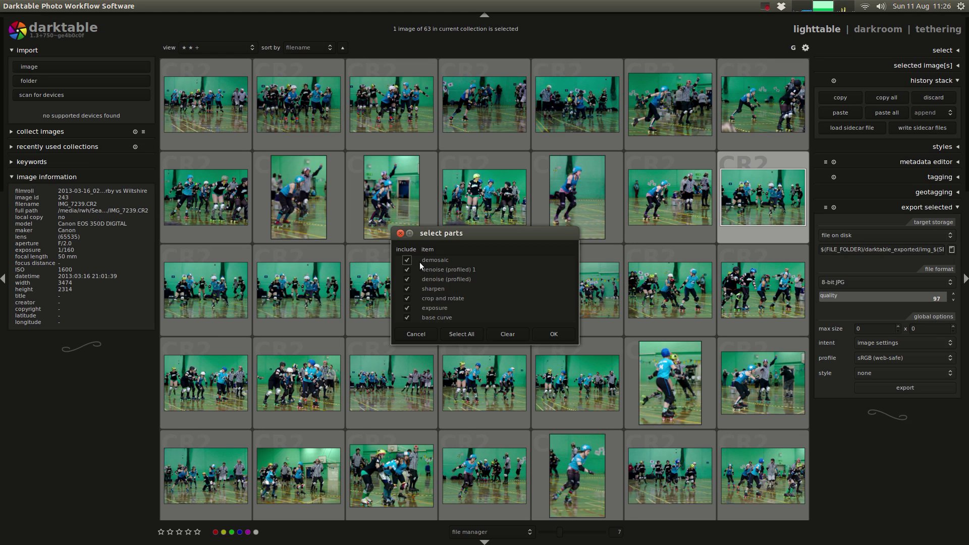
{"action": "left_click", "coordinate": [403, 261]}
{"action": "left_click", "coordinate": [407, 270]}
{"action": "left_click", "coordinate": [406, 279]}
{"action": "left_click", "coordinate": [406, 298]}
{"action": "left_click", "coordinate": [407, 308]}
{"action": "left_click", "coordinate": [407, 318]}
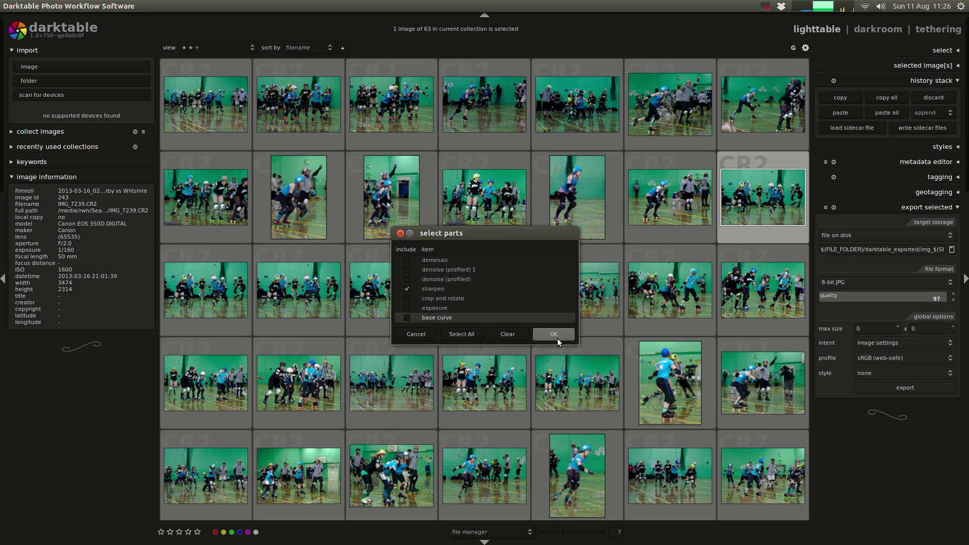
{"action": "left_click", "coordinate": [554, 334]}
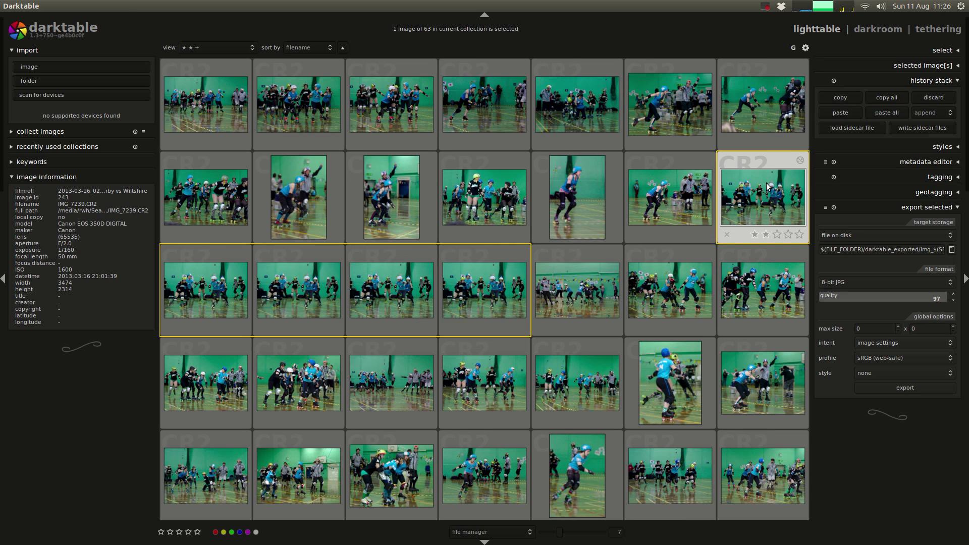
Select all five IMG_7239.CR2 versions and paste the copied sharpen item onto them
{"action": "left_click", "coordinate": [470, 302], "text": "shift"}
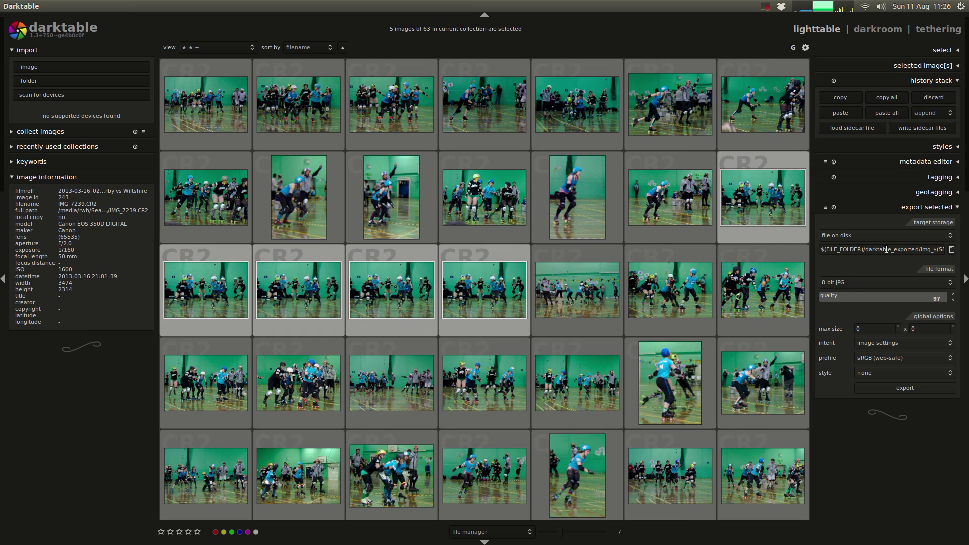
{"action": "left_click", "coordinate": [850, 111]}
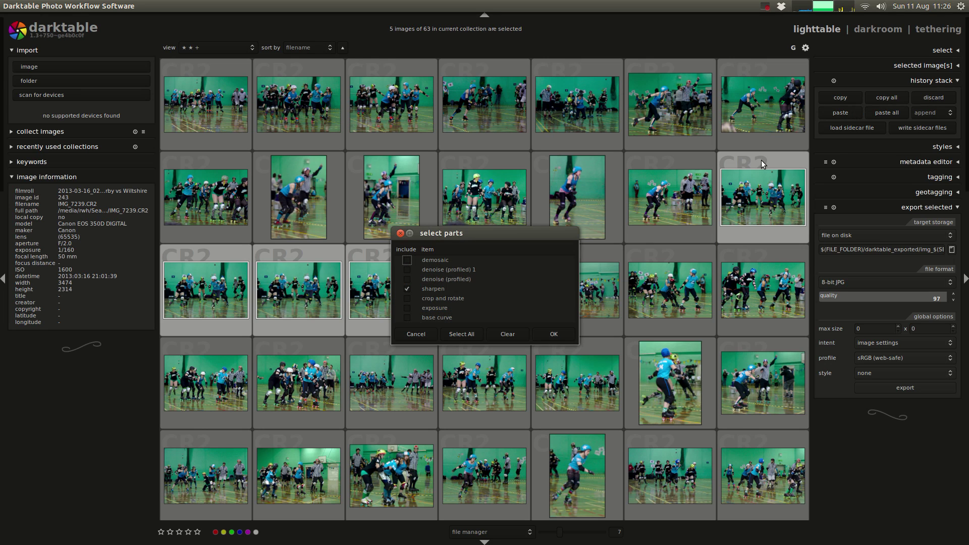
{"action": "left_click", "coordinate": [554, 334]}
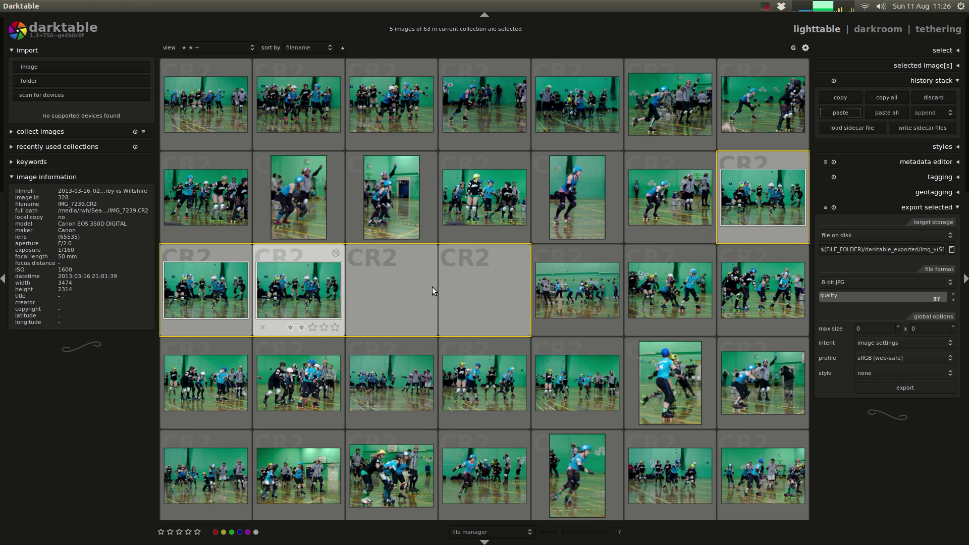
Reselect the range of five IMG_7239.CR2 versions and export them to disk as 8-bit JPGs
{"action": "left_click", "coordinate": [508, 287]}
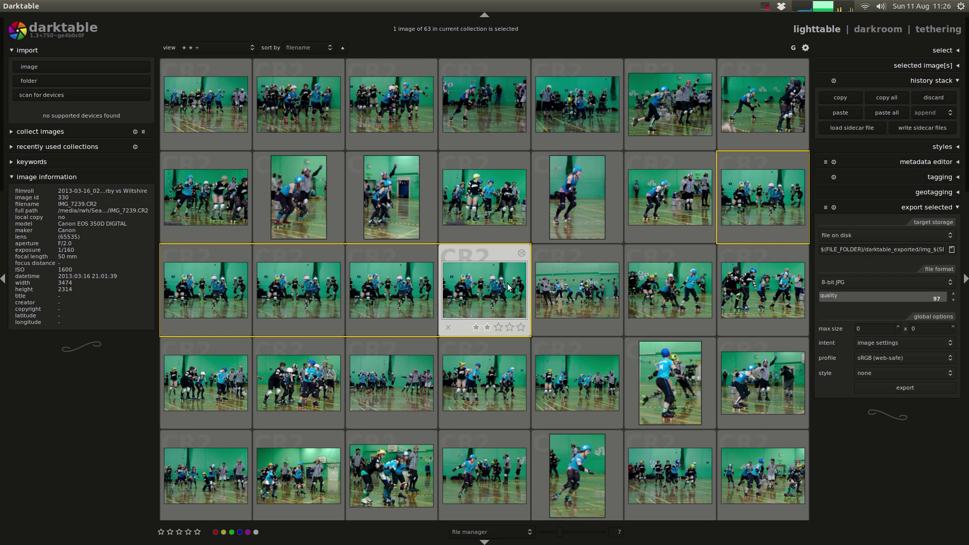
{"action": "left_click", "coordinate": [750, 202]}
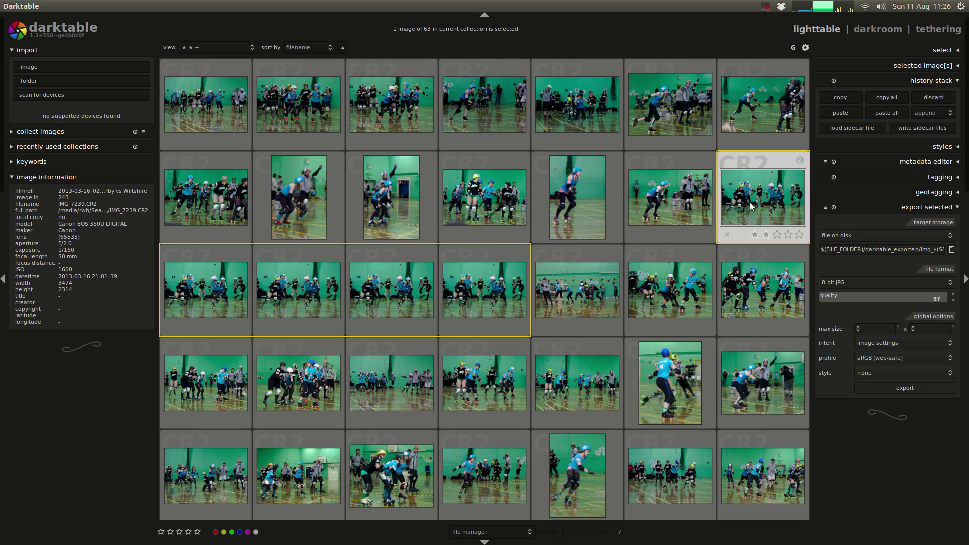
{"action": "left_click", "coordinate": [510, 298], "text": "shift"}
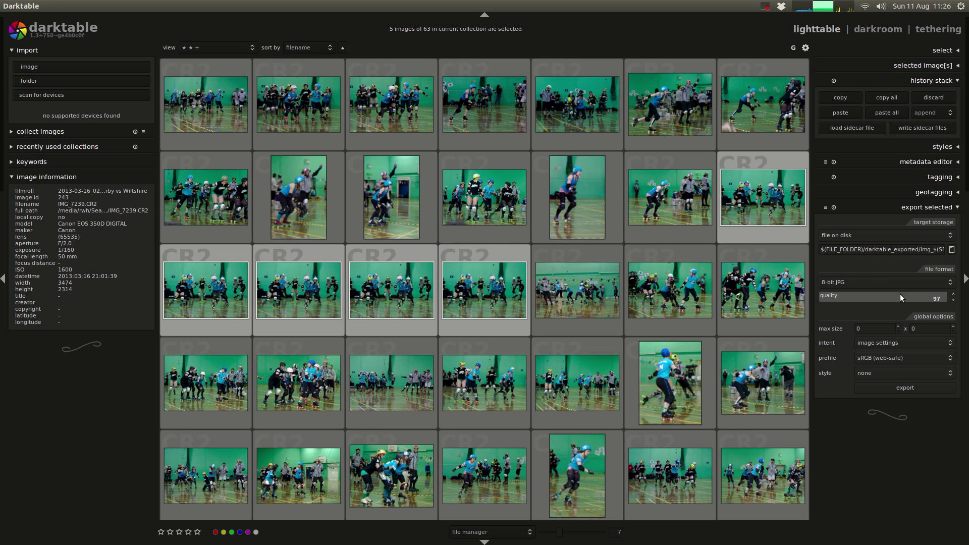
{"action": "left_click", "coordinate": [916, 389]}
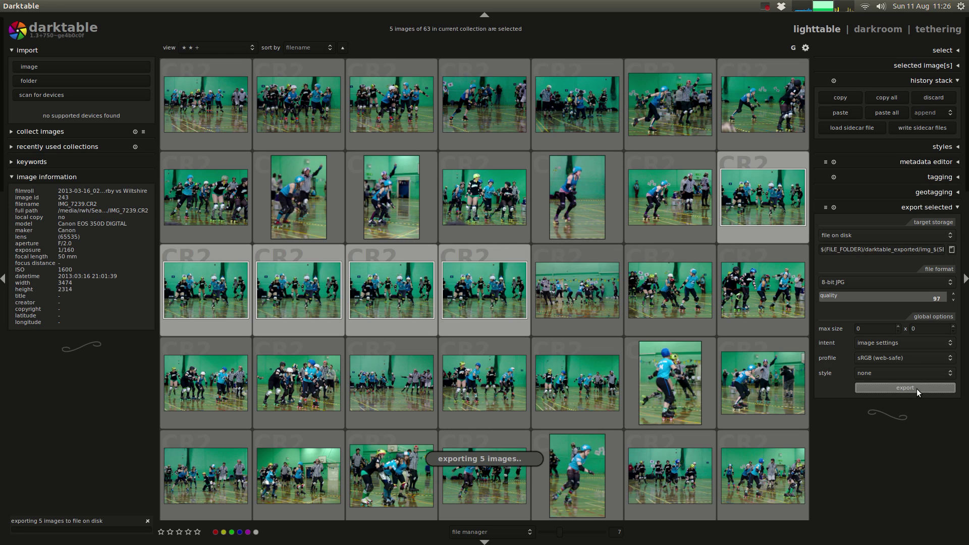